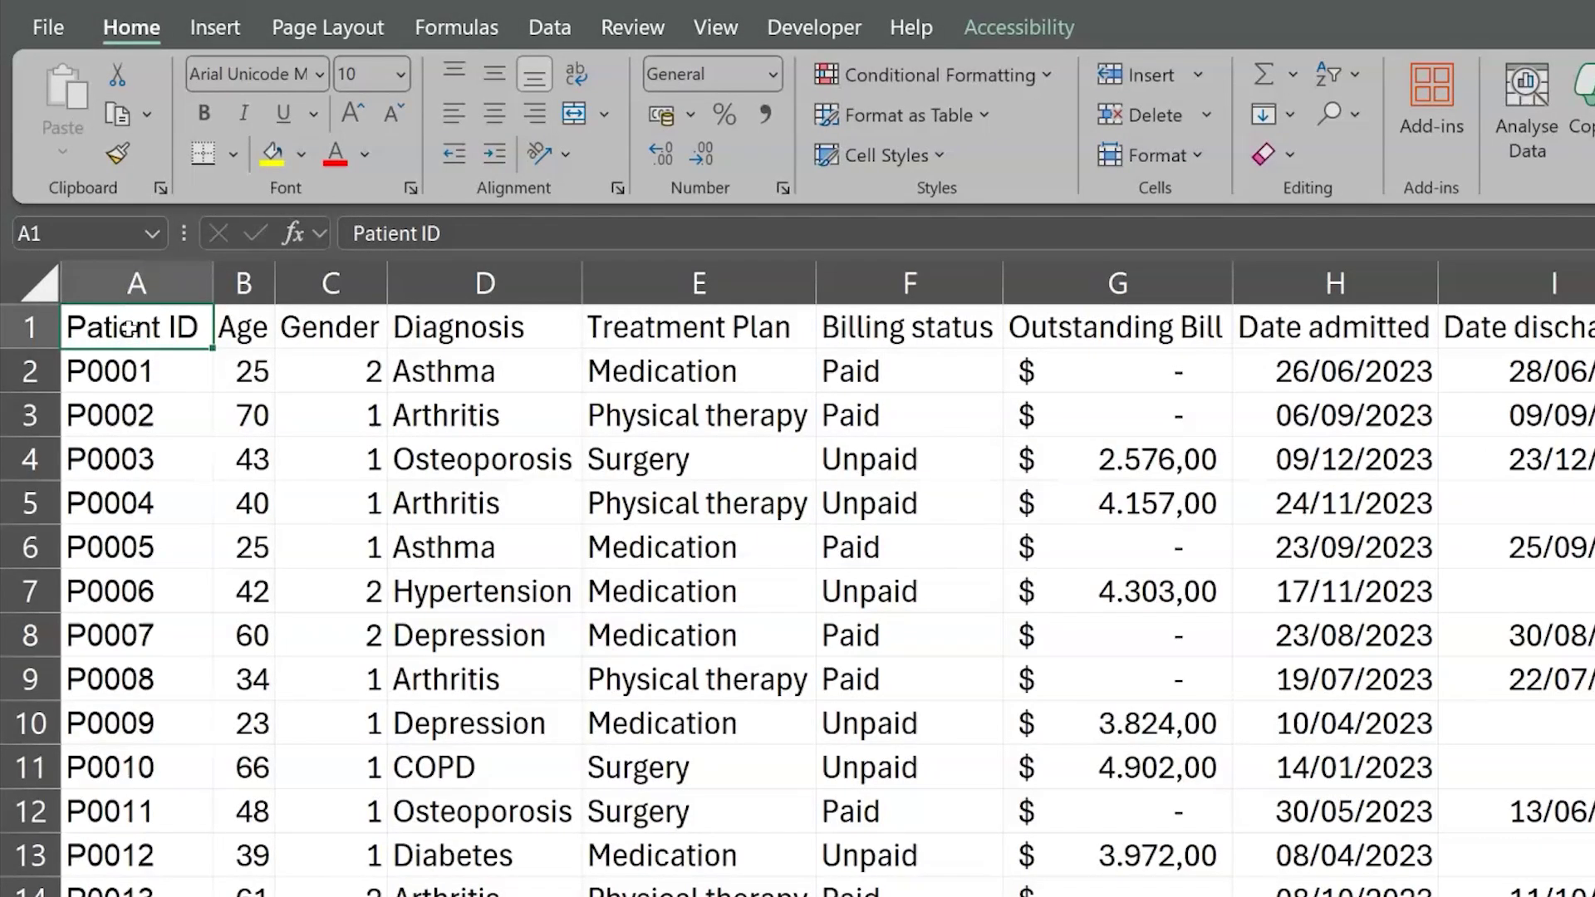
# Review the patient table's column headers from Patient ID through Date discharged.
pyautogui.press('Right')
pyautogui.press('Right')
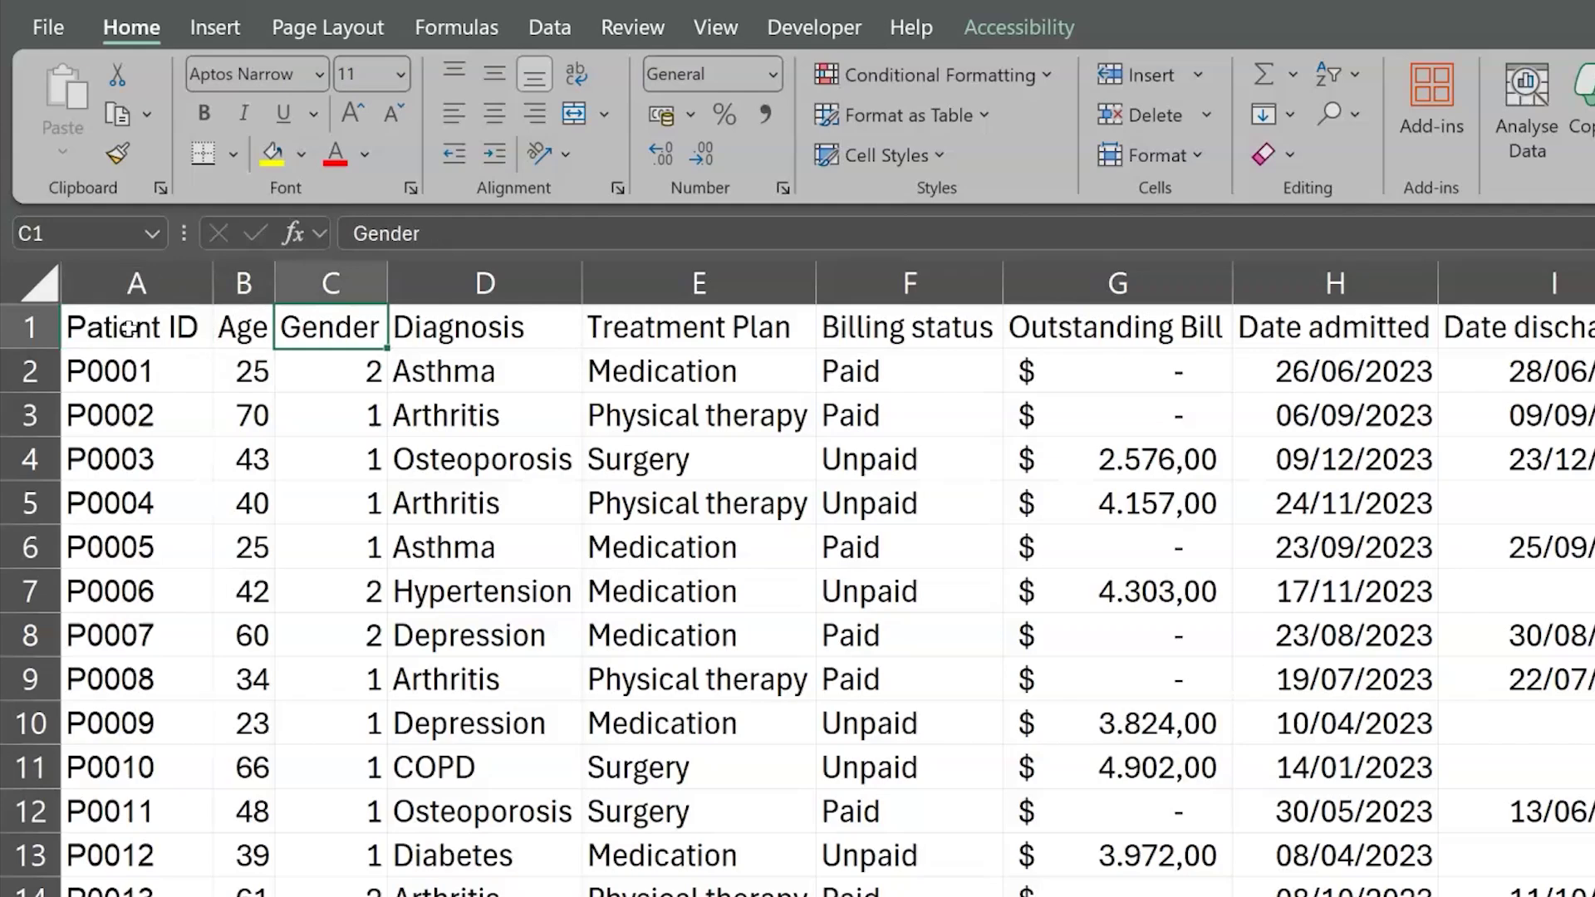
pyautogui.press('Right')
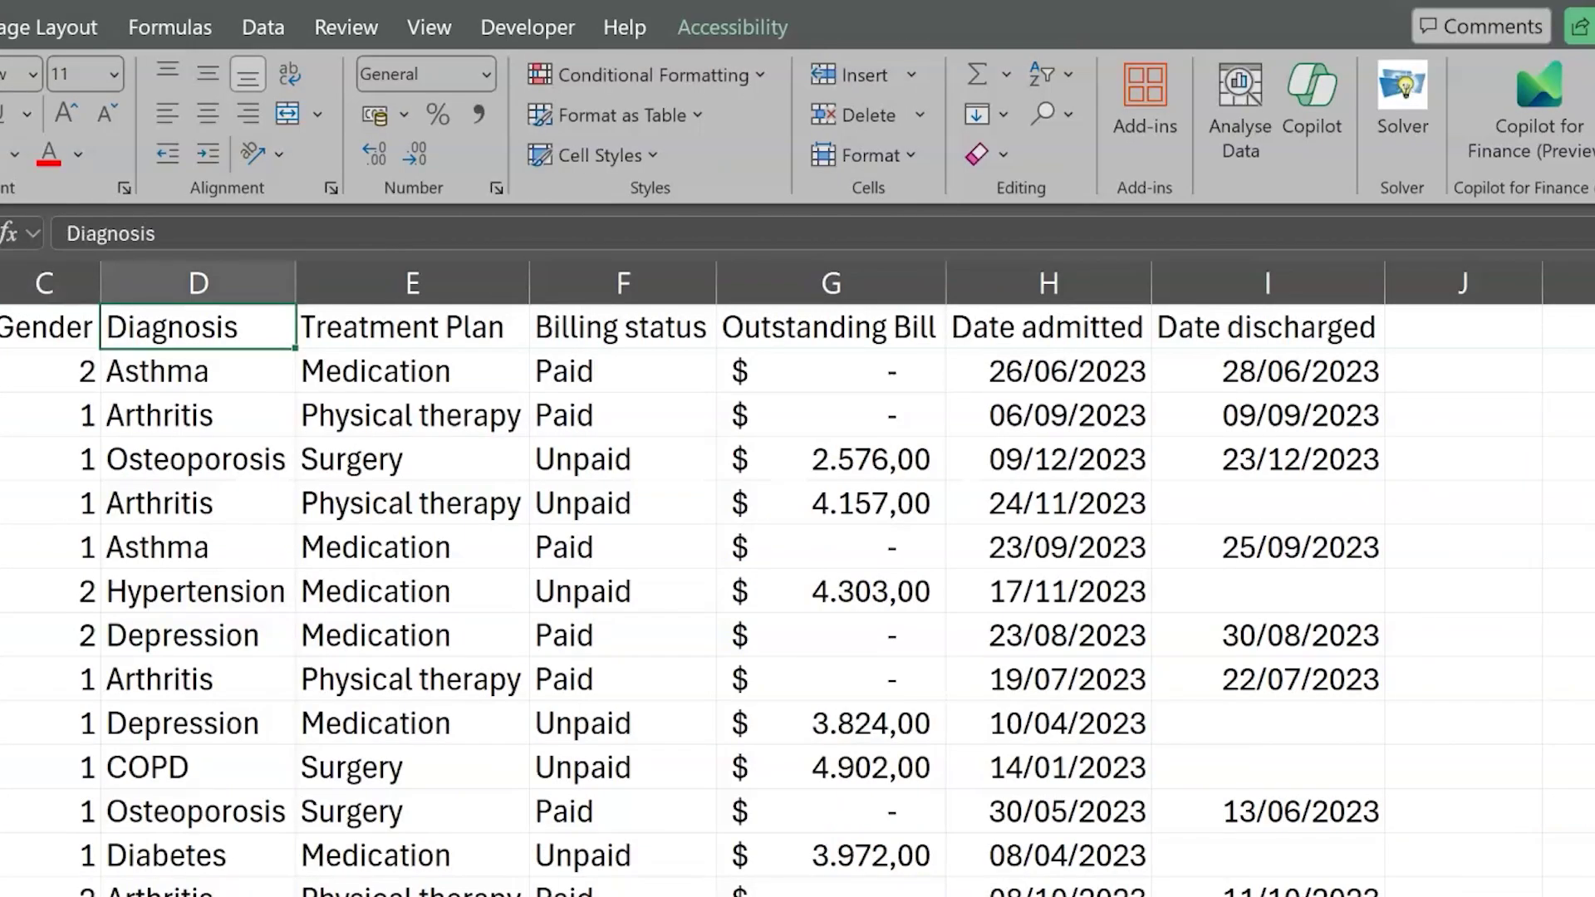
pyautogui.press('Right')
pyautogui.press('Right')
pyautogui.press('Right')
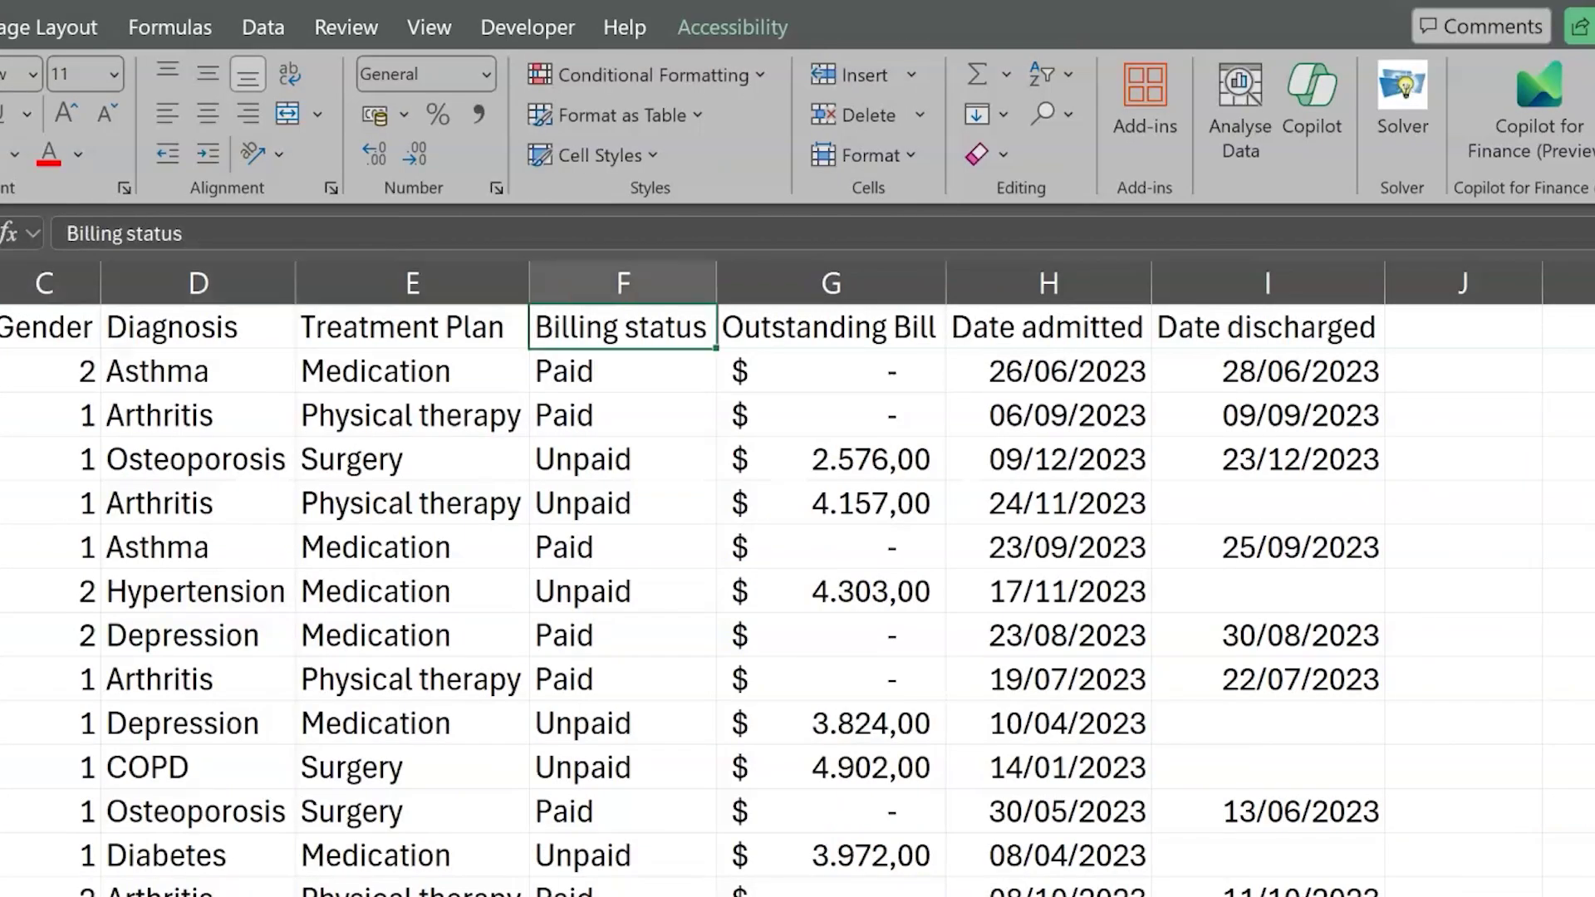
pyautogui.press('Right')
pyautogui.press('Right')
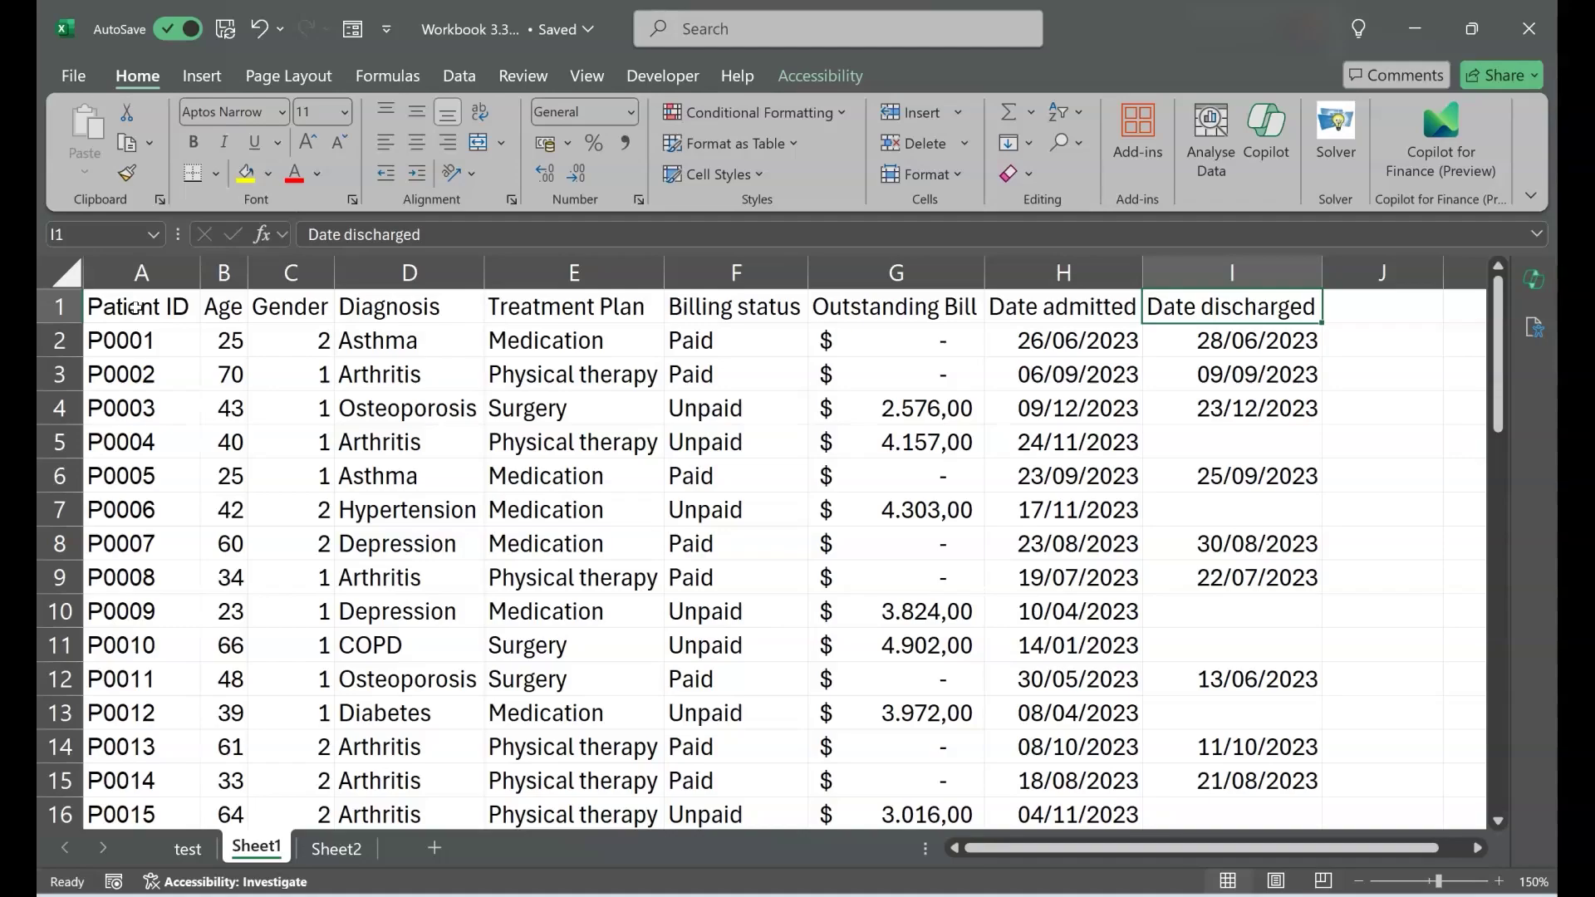
# Calculate the first patient's length of stay in J2 with the formula =I2-H2.
pyautogui.press('Return')
pyautogui.press('Right')
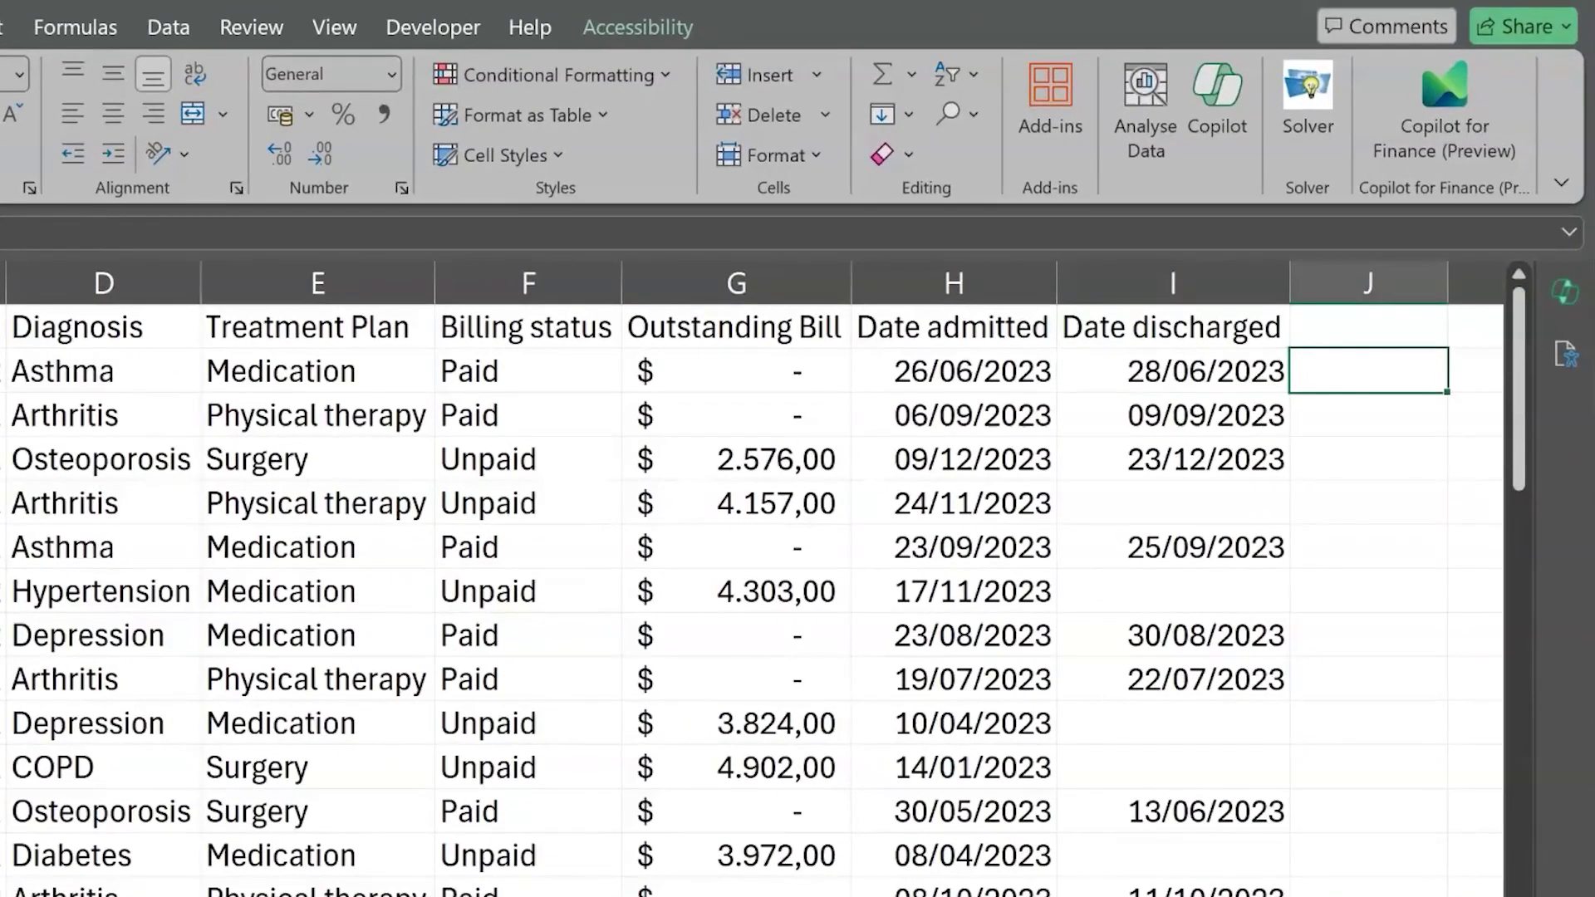
pyautogui.write('=')
pyautogui.press('Left')
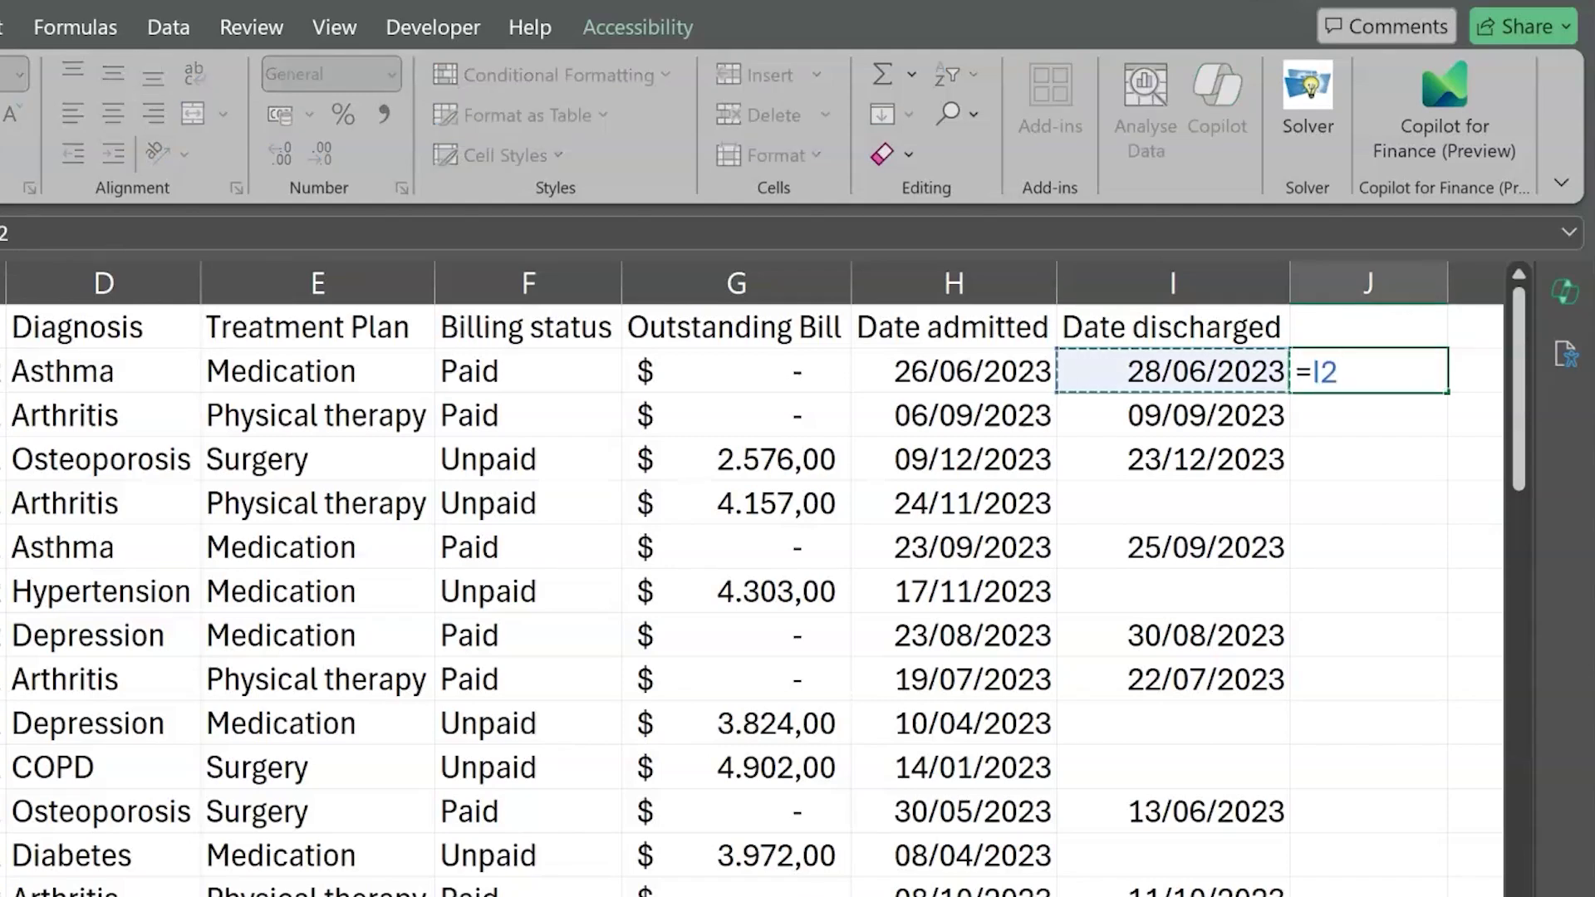
pyautogui.write('-')
pyautogui.press('Left')
pyautogui.press('Left')
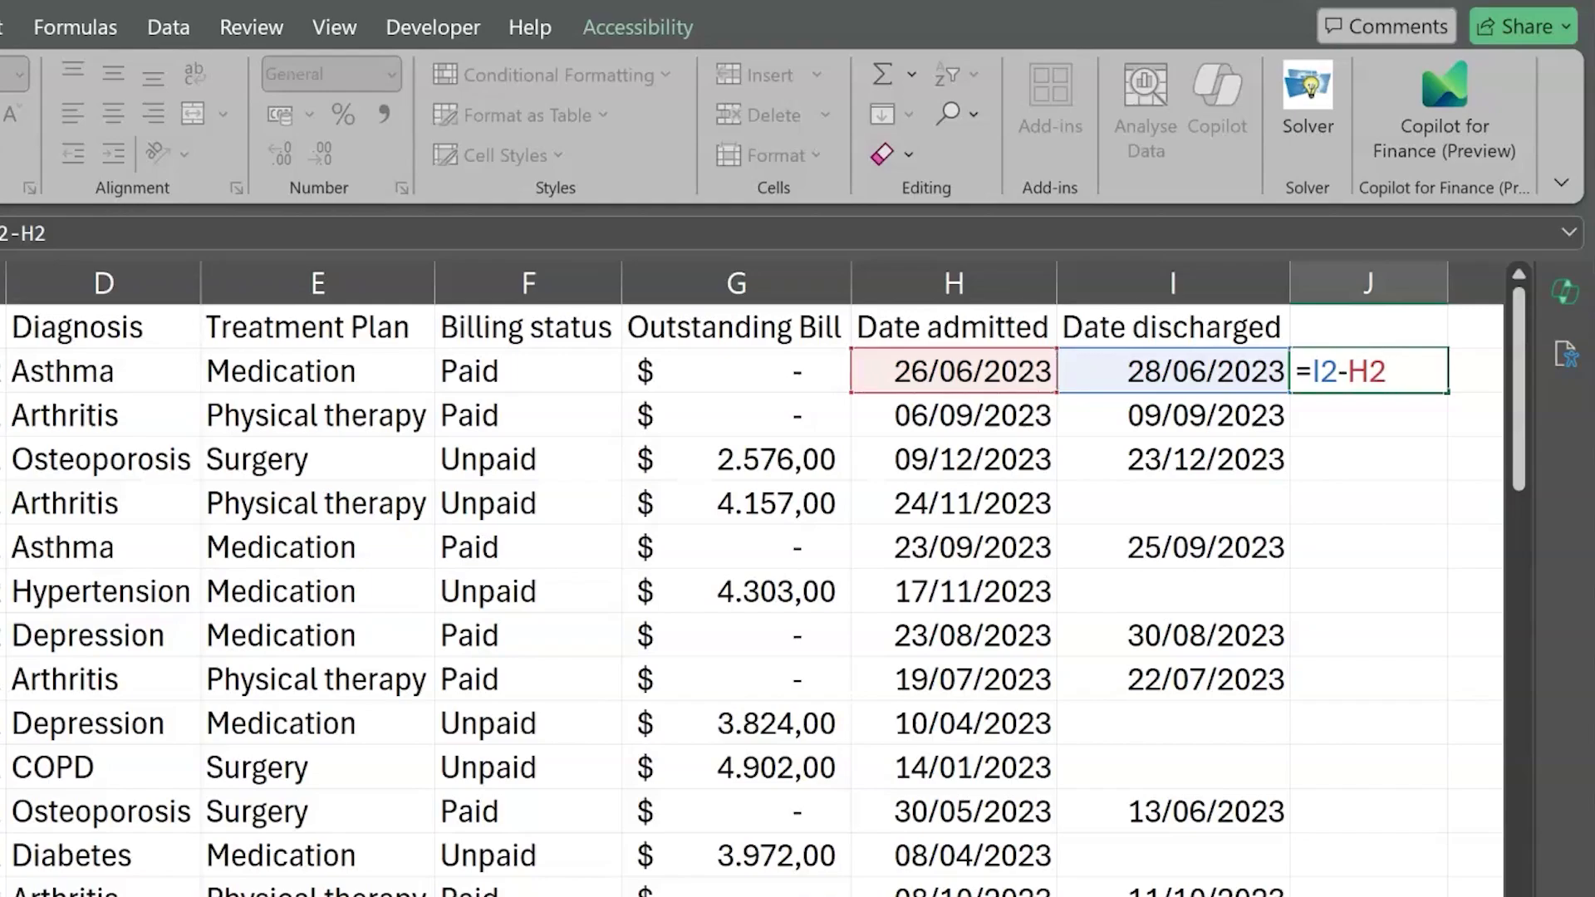
pyautogui.press('Return')
pyautogui.press('Up')
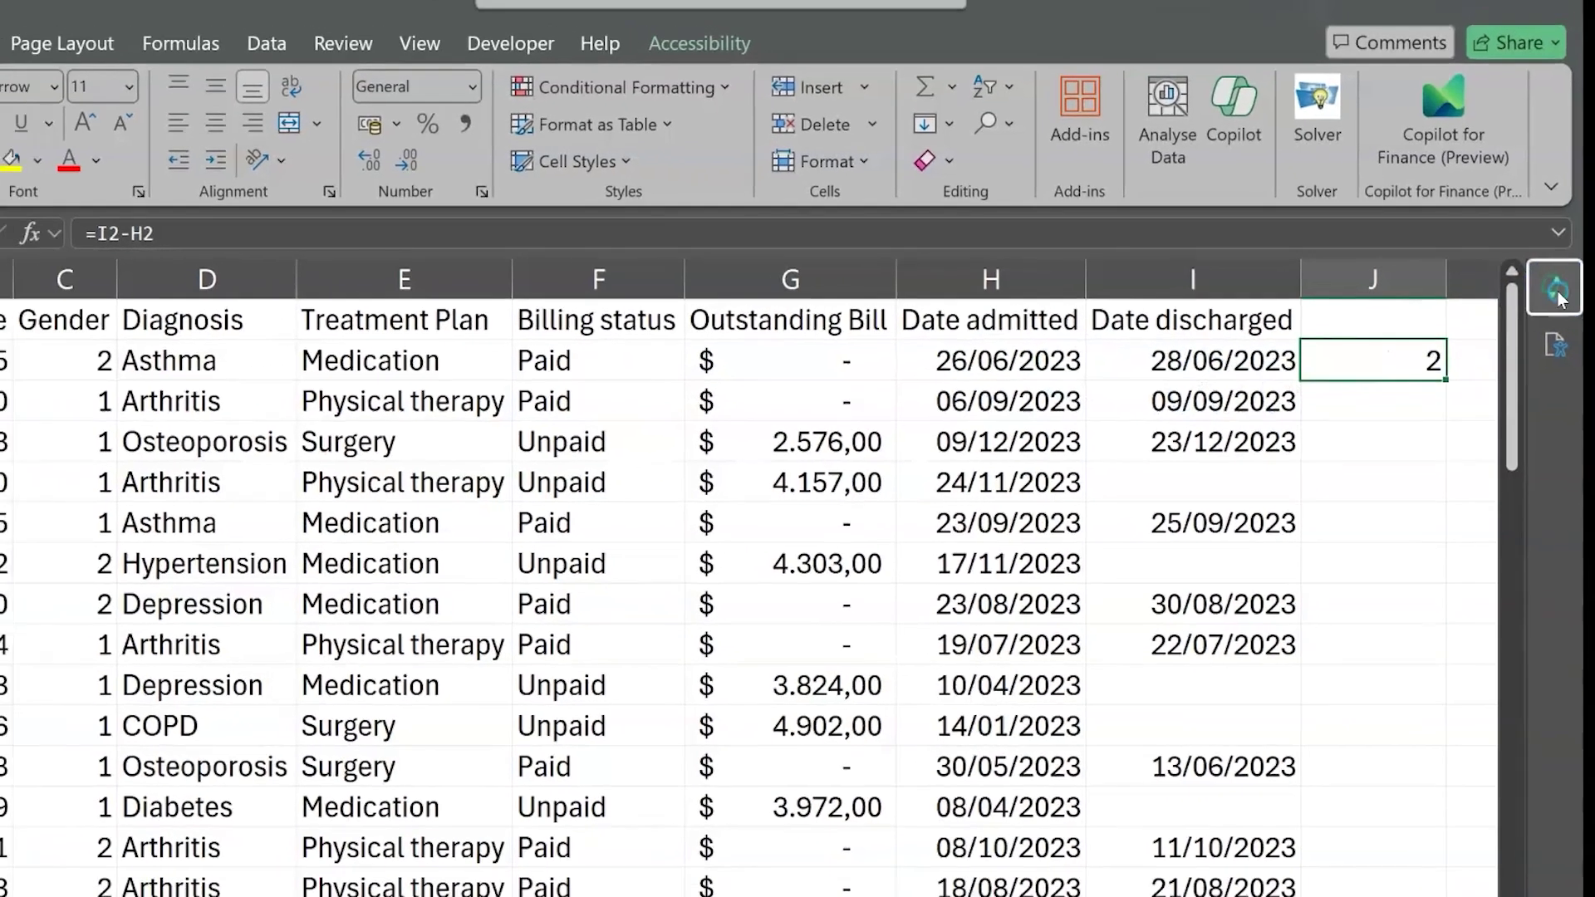
# Prompt Copilot to "add a formula to calculate the difference between the date admitted and date discharged in days" and insert the suggested column.
pyautogui.click(1556, 291)
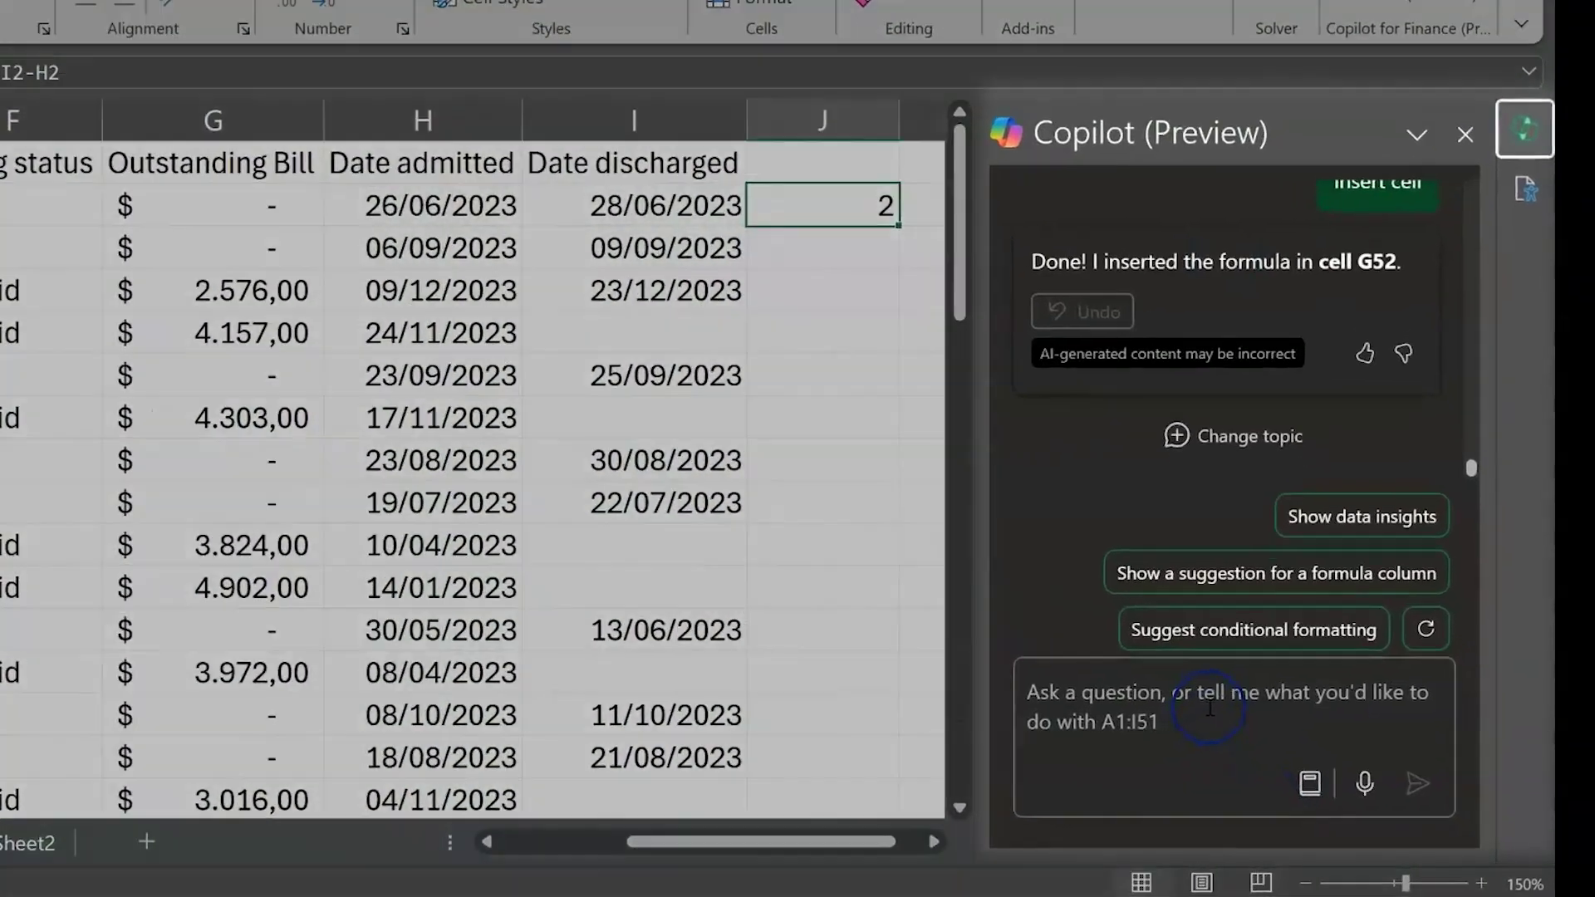
pyautogui.click(1210, 708)
pyautogui.write('add a fdo')
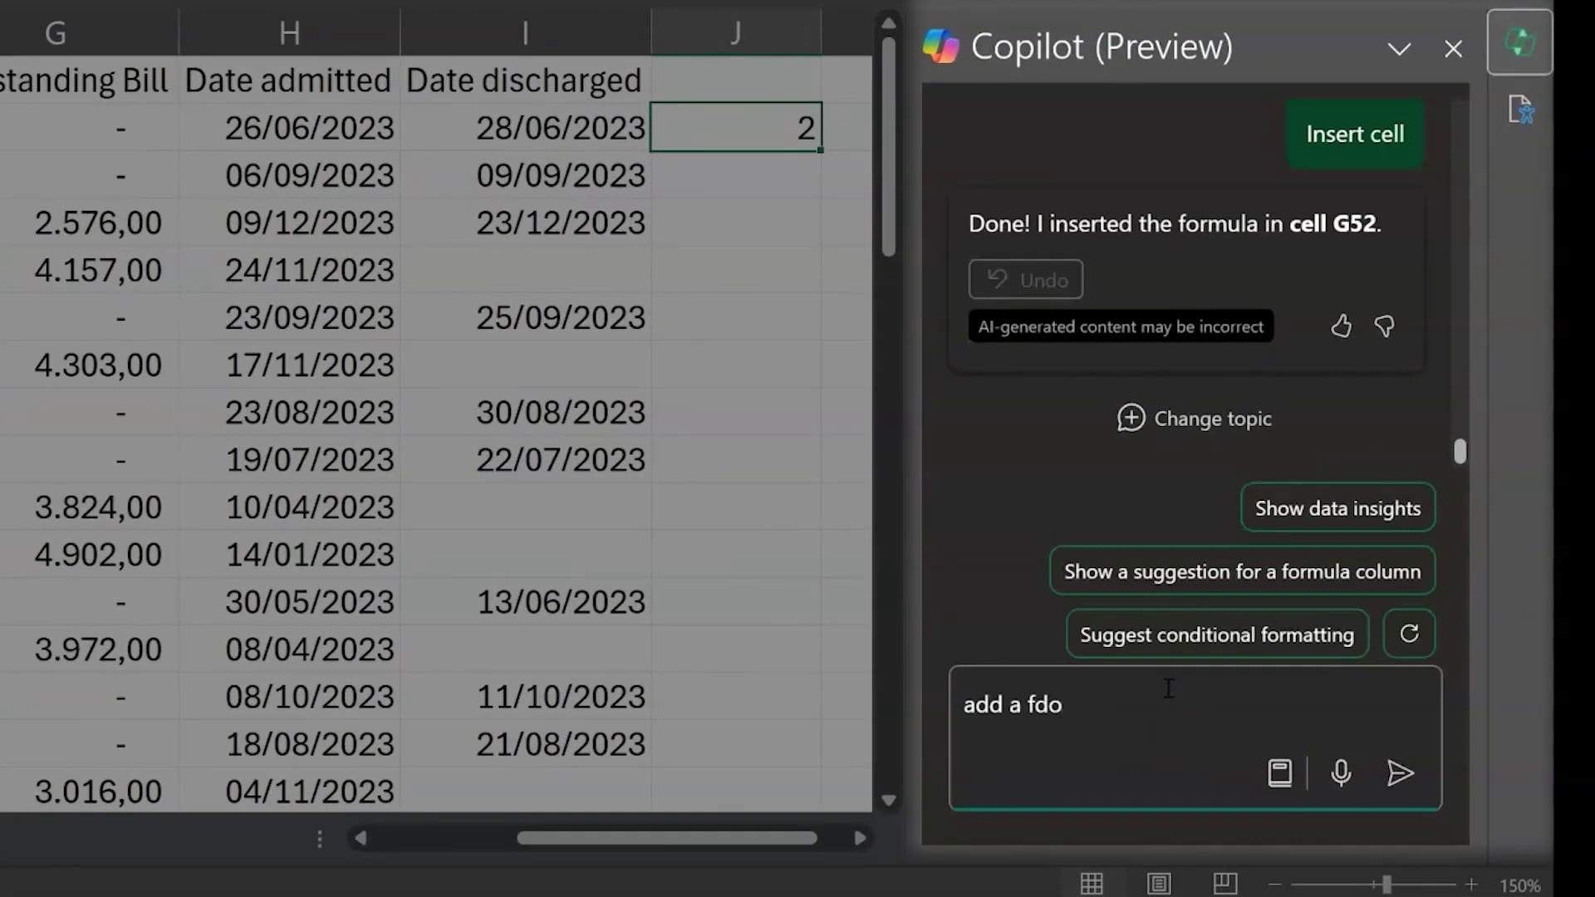
pyautogui.press('BackSpace')
pyautogui.press('BackSpace')
pyautogui.write('ormula to calculate the differ')
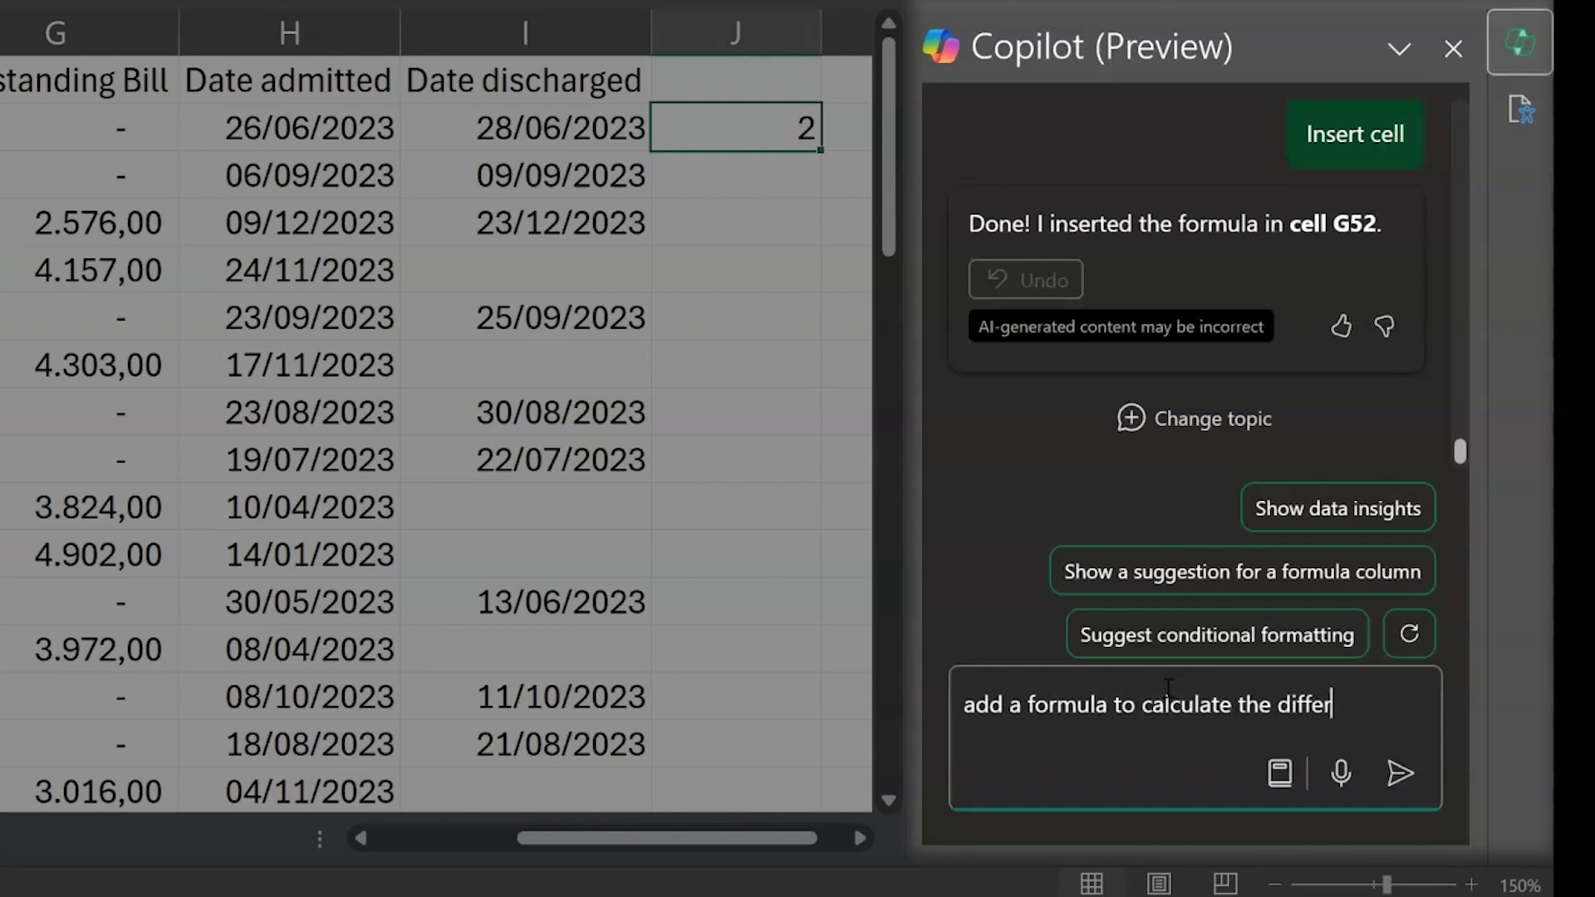
pyautogui.write('ence between the date admi')
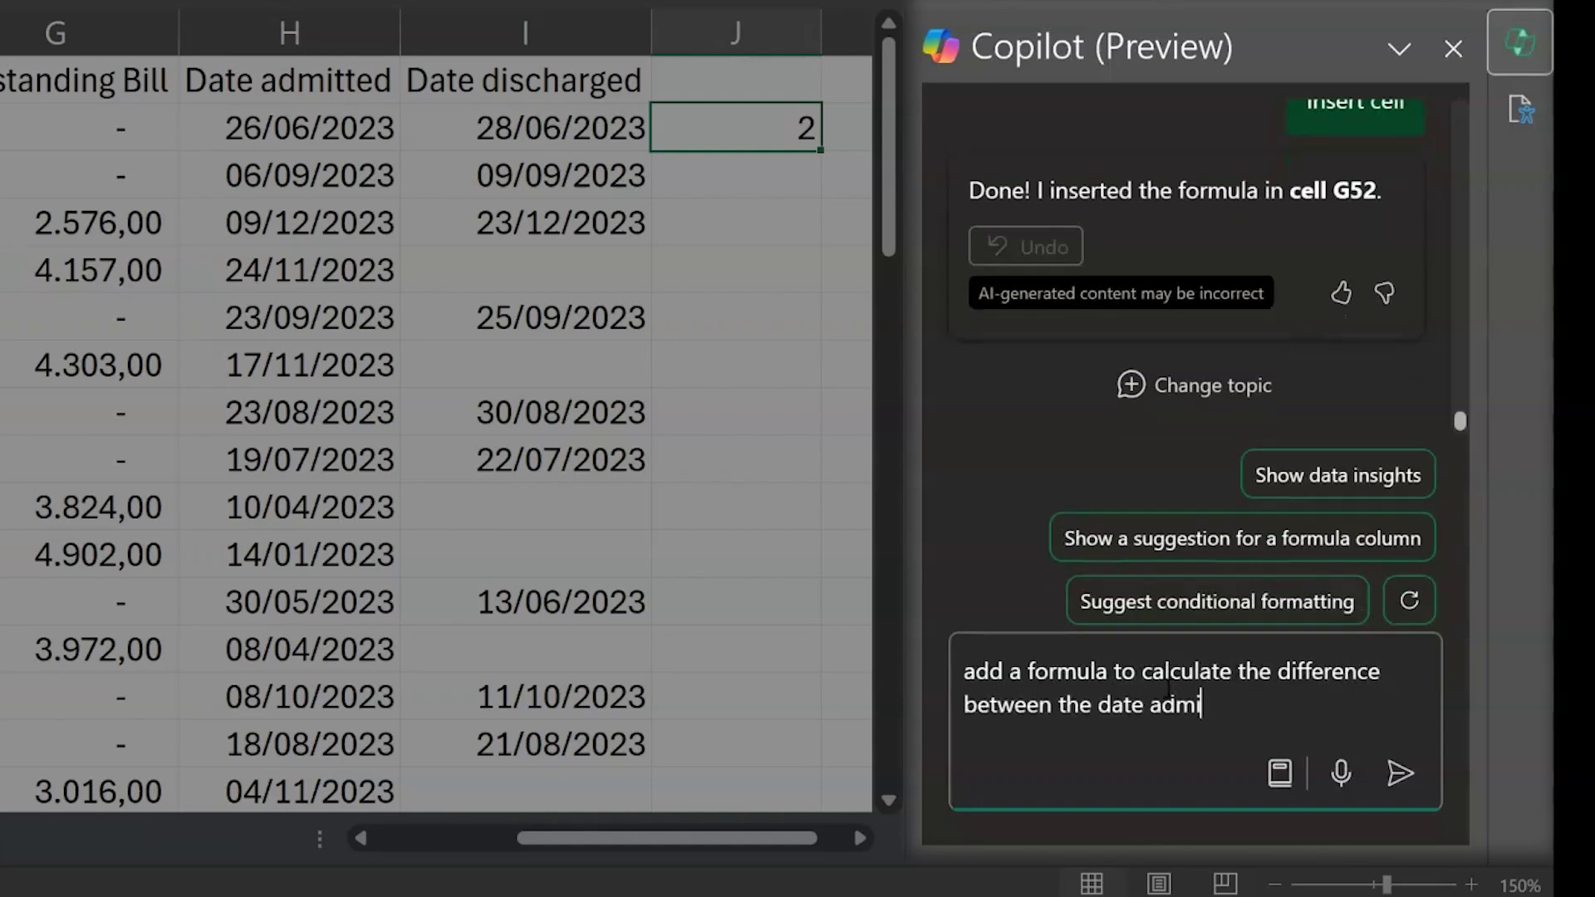
pyautogui.write('tted and date discharged in days')
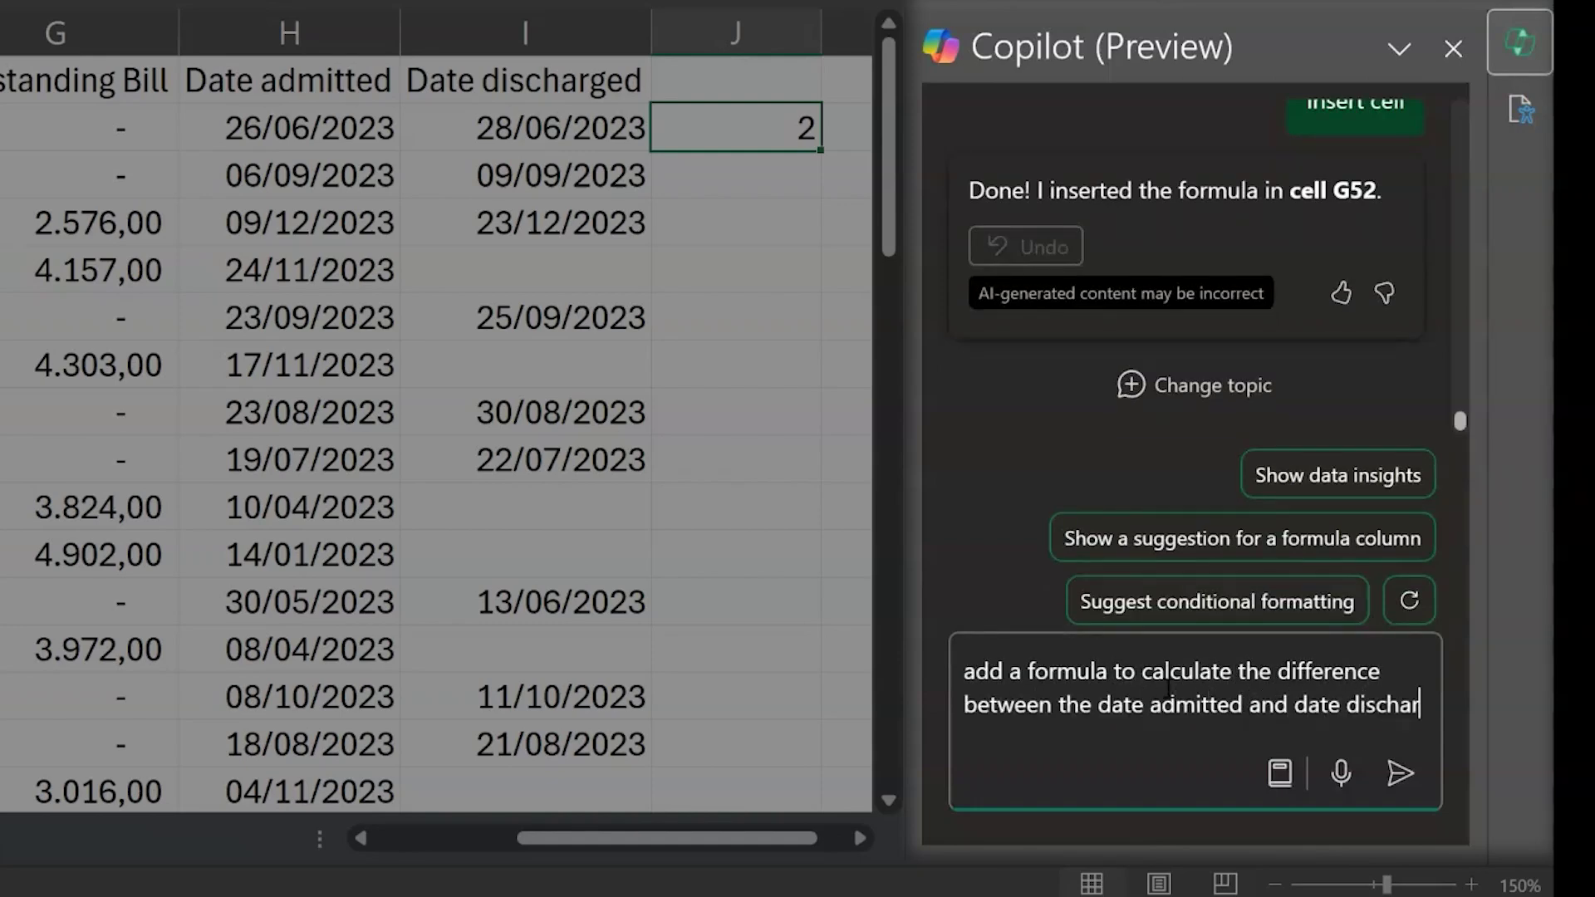
pyautogui.press('Return')
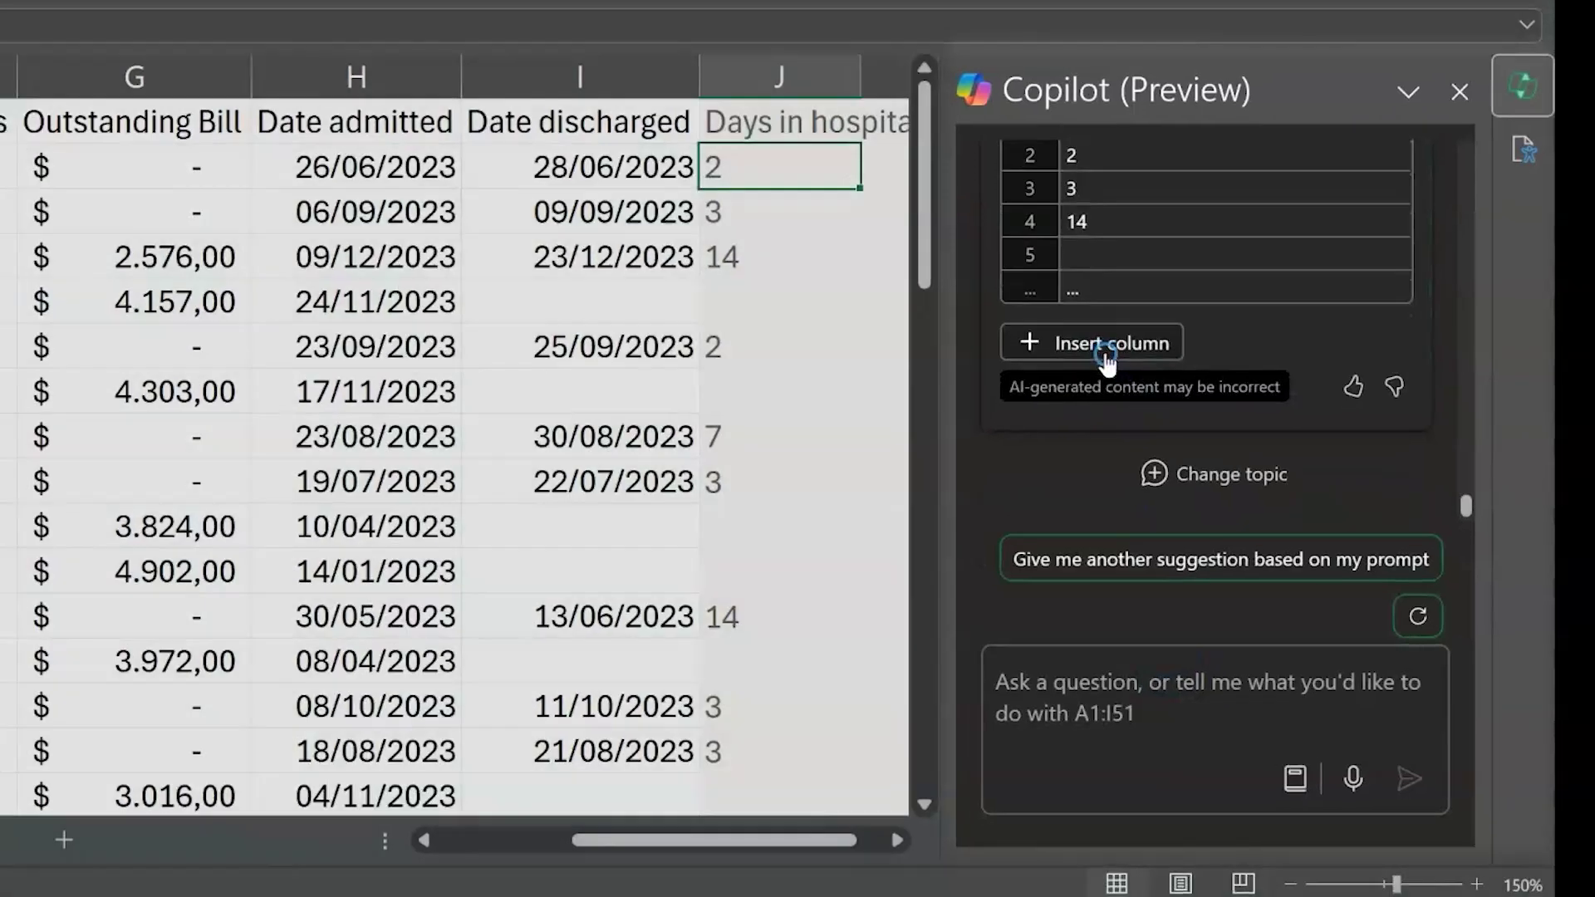
pyautogui.click(1088, 325)
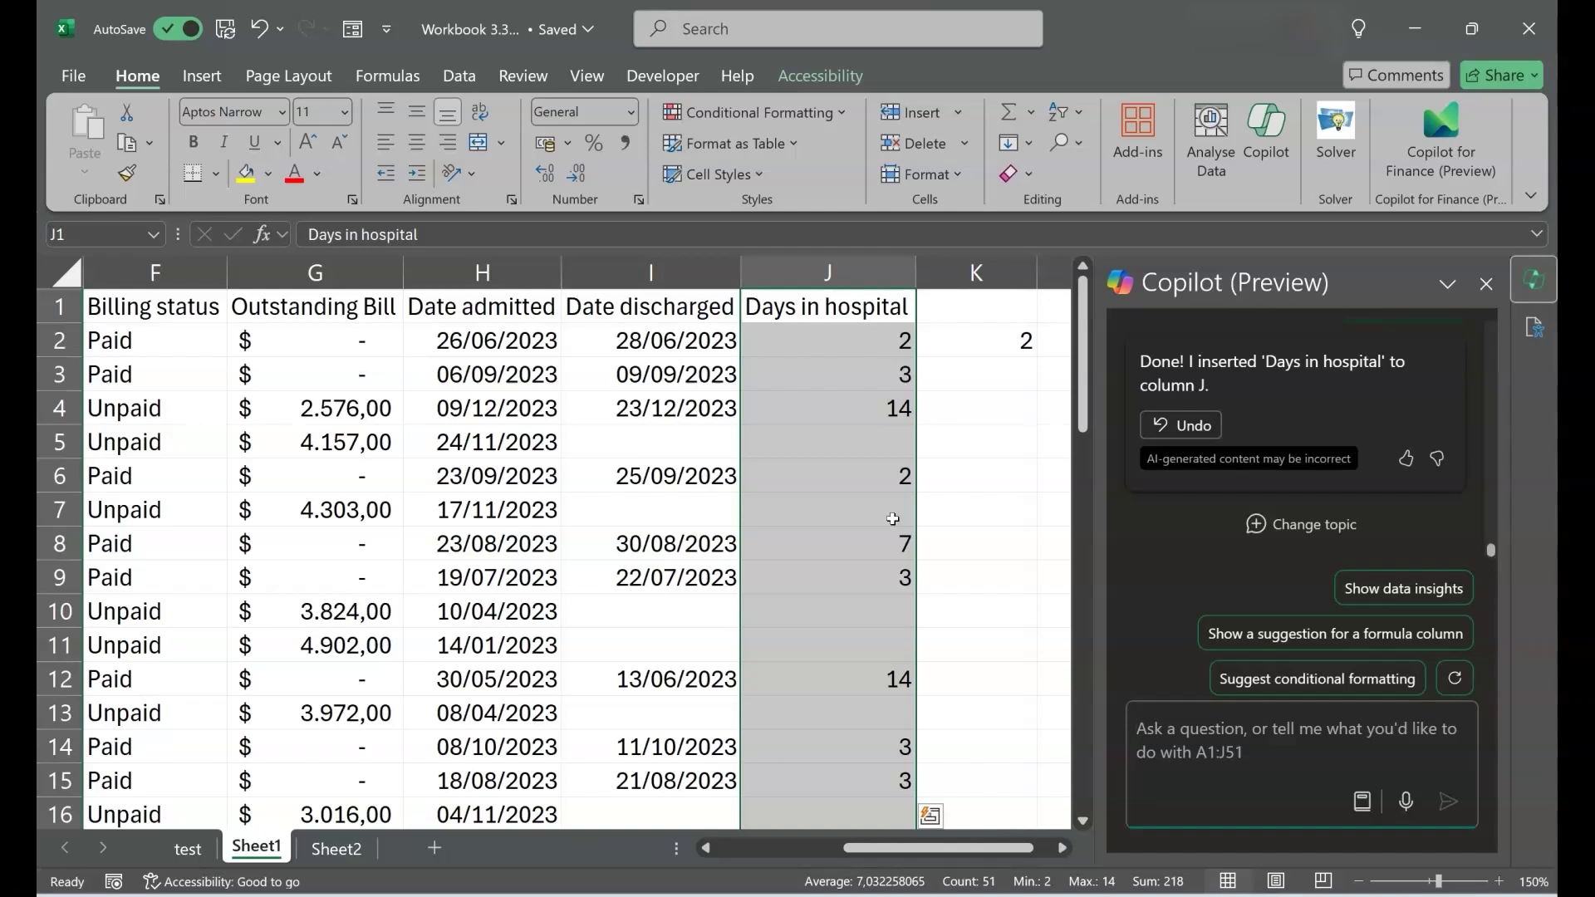
pyautogui.click(1017, 382)
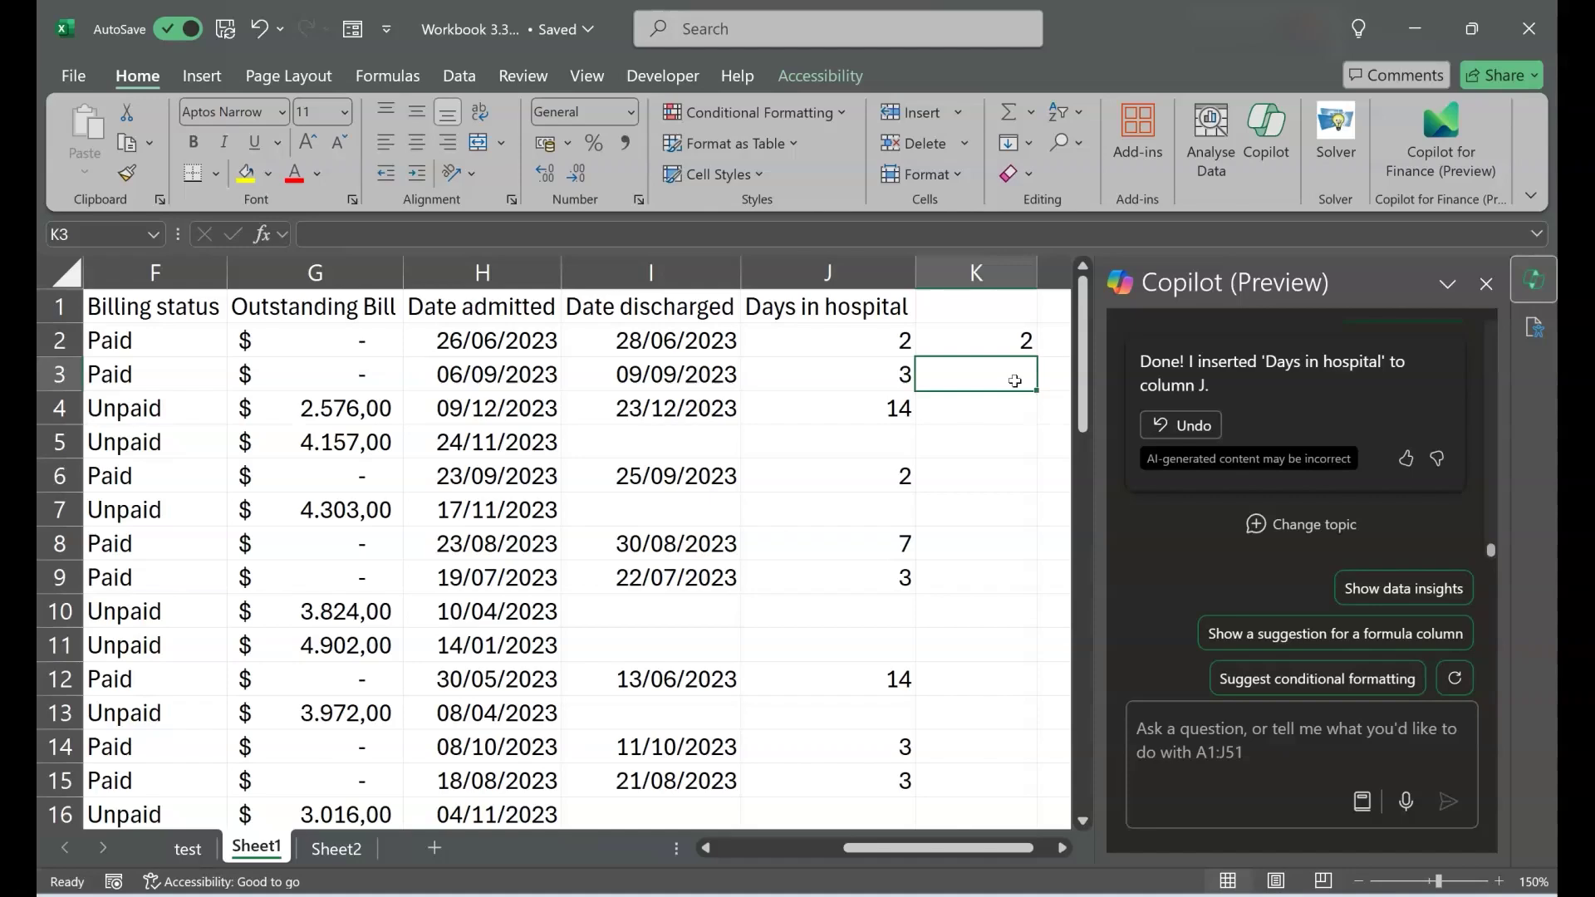
# Count the diabetes patients below the Diagnosis column in D53 with =COUNTIF(D2:D51;"Diabetes").
pyautogui.hscroll(-5, 1015, 381)
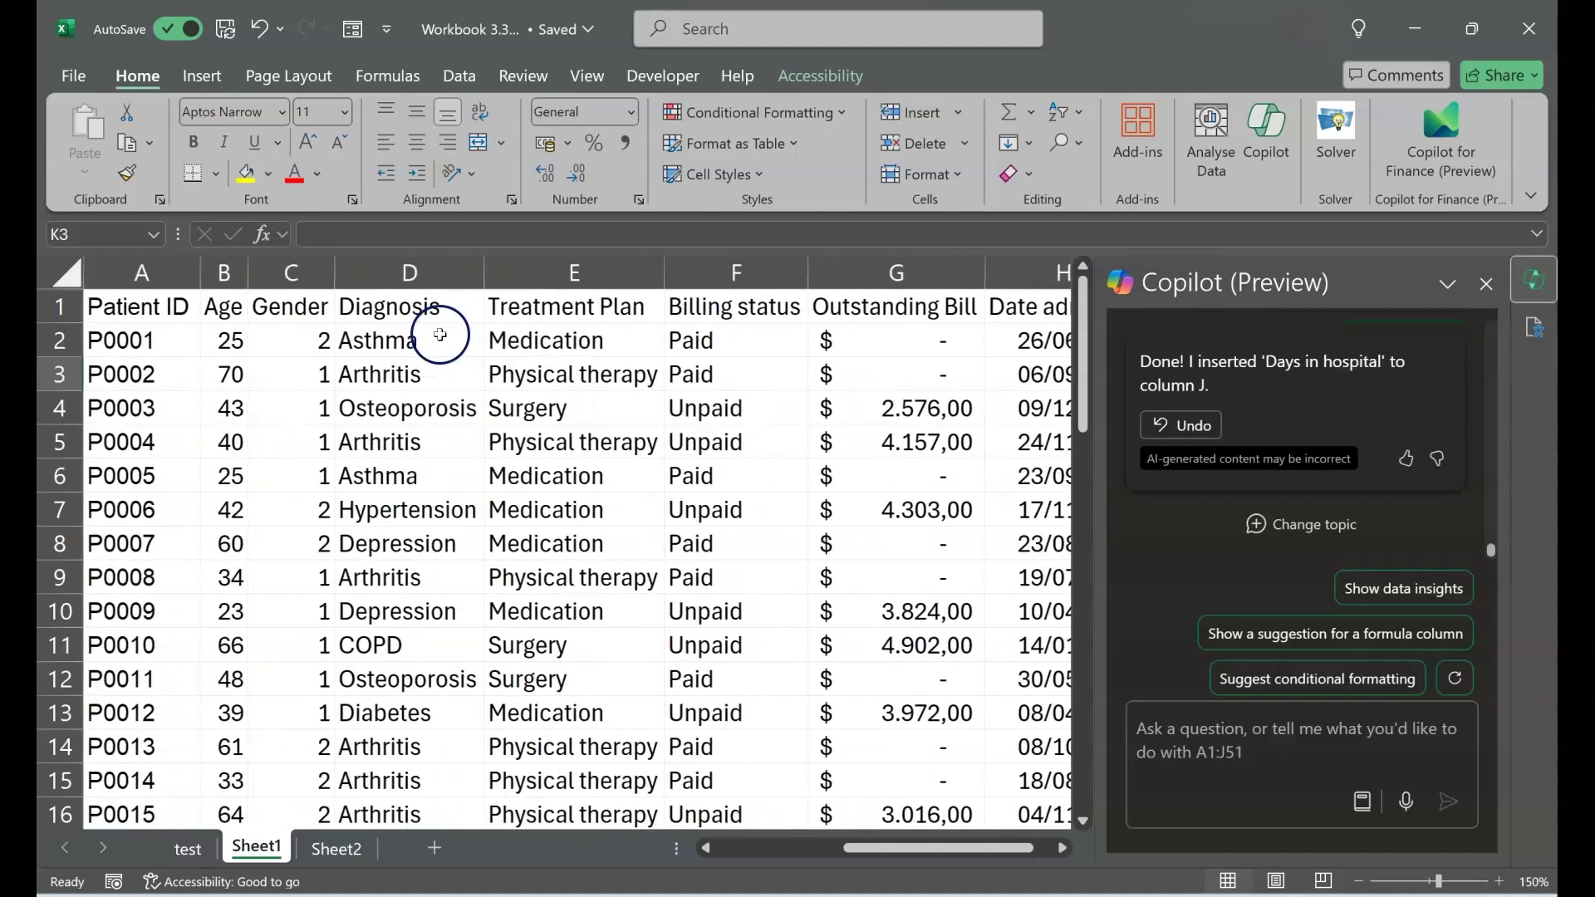
pyautogui.click(427, 332)
pyautogui.hotkey('ctrl', 'Down')
pyautogui.press('Down')
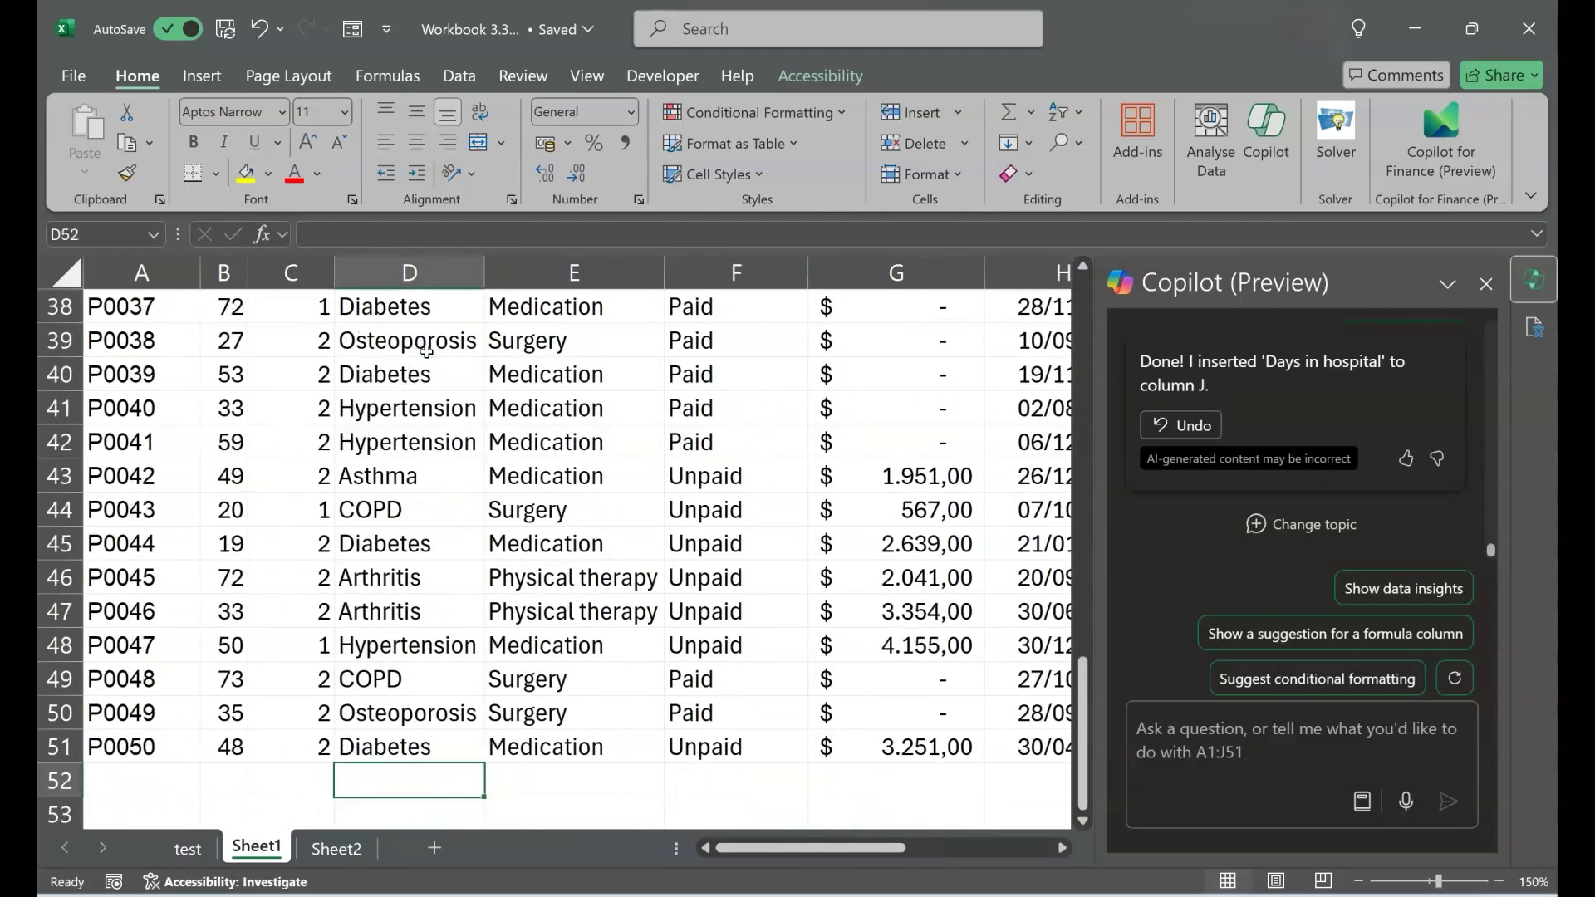
pyautogui.press('Down')
pyautogui.write('=coun')
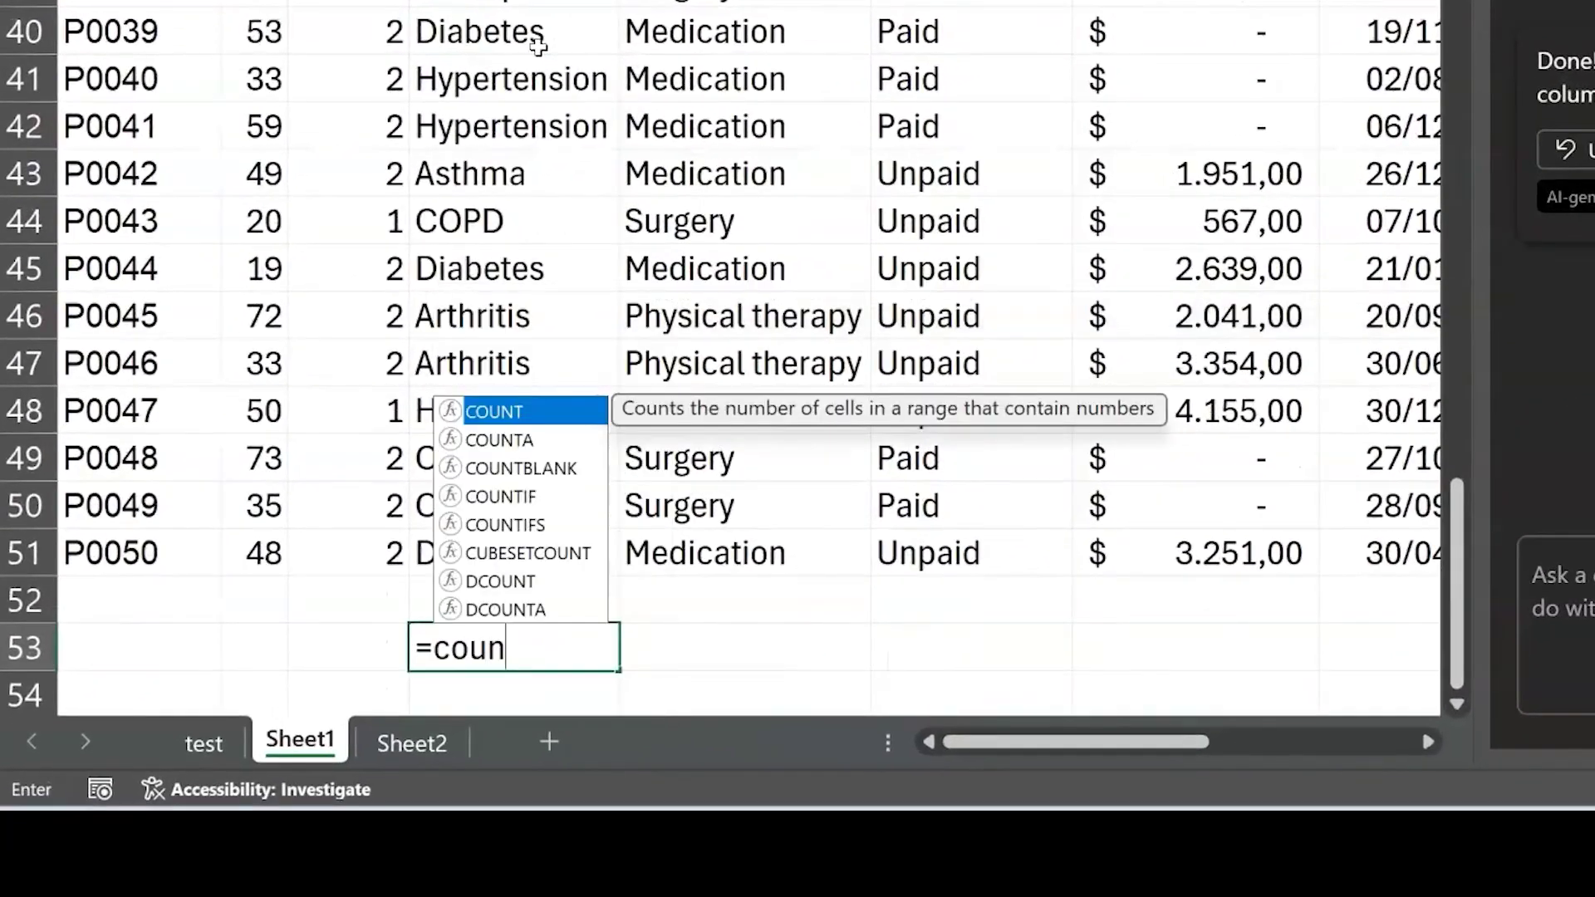
pyautogui.write('tif(')
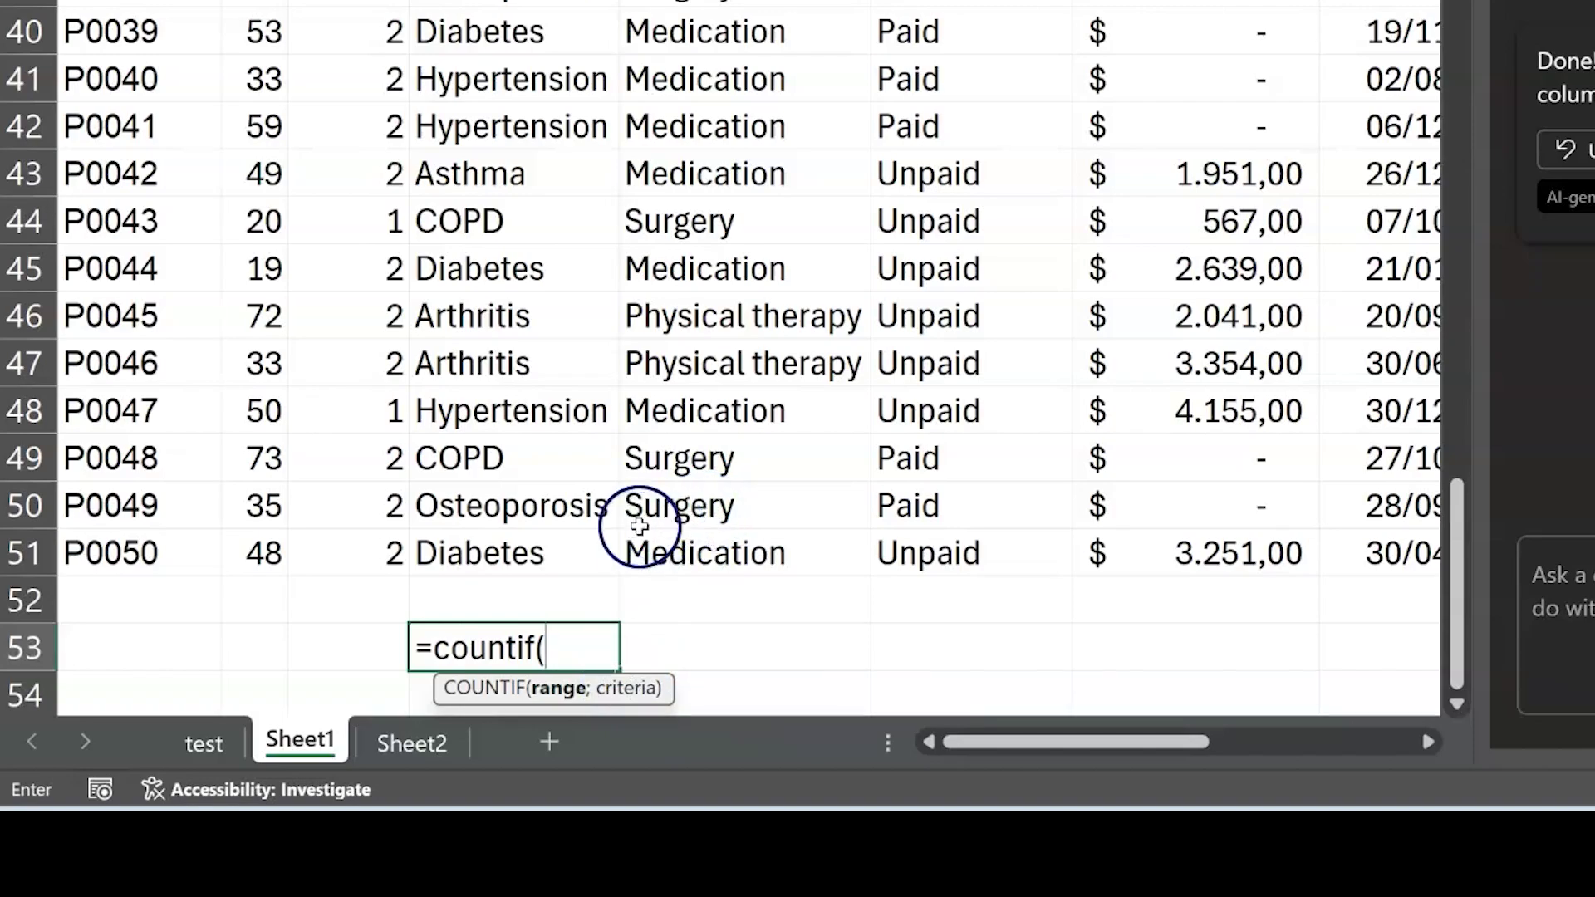
pyautogui.click(587, 546)
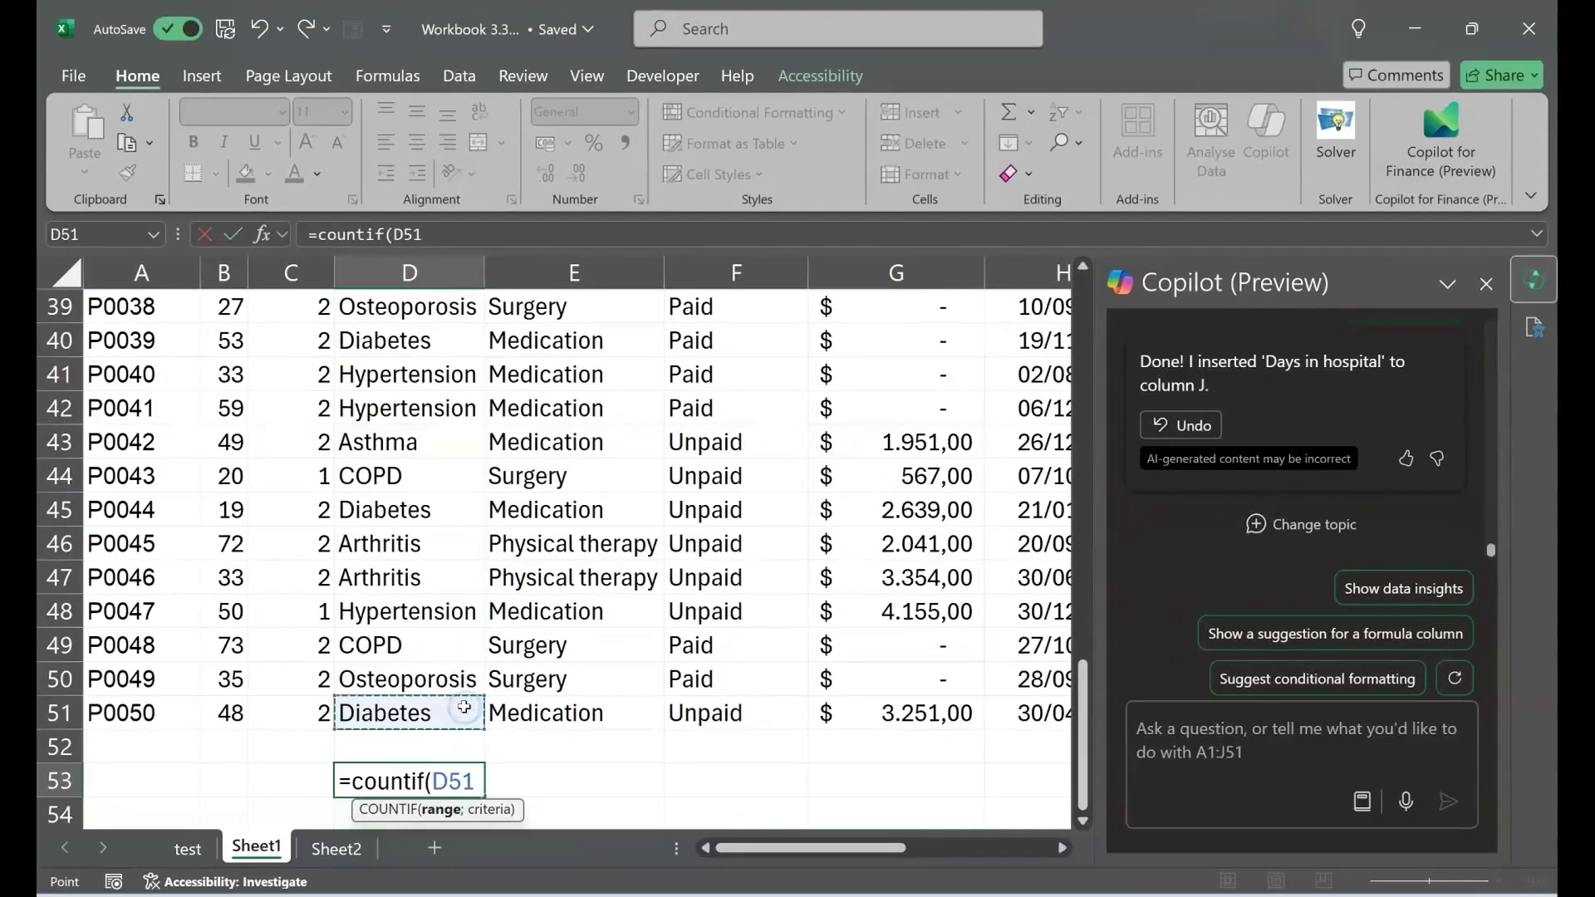
pyautogui.hotkey('ctrl', 'shift', 'Up')
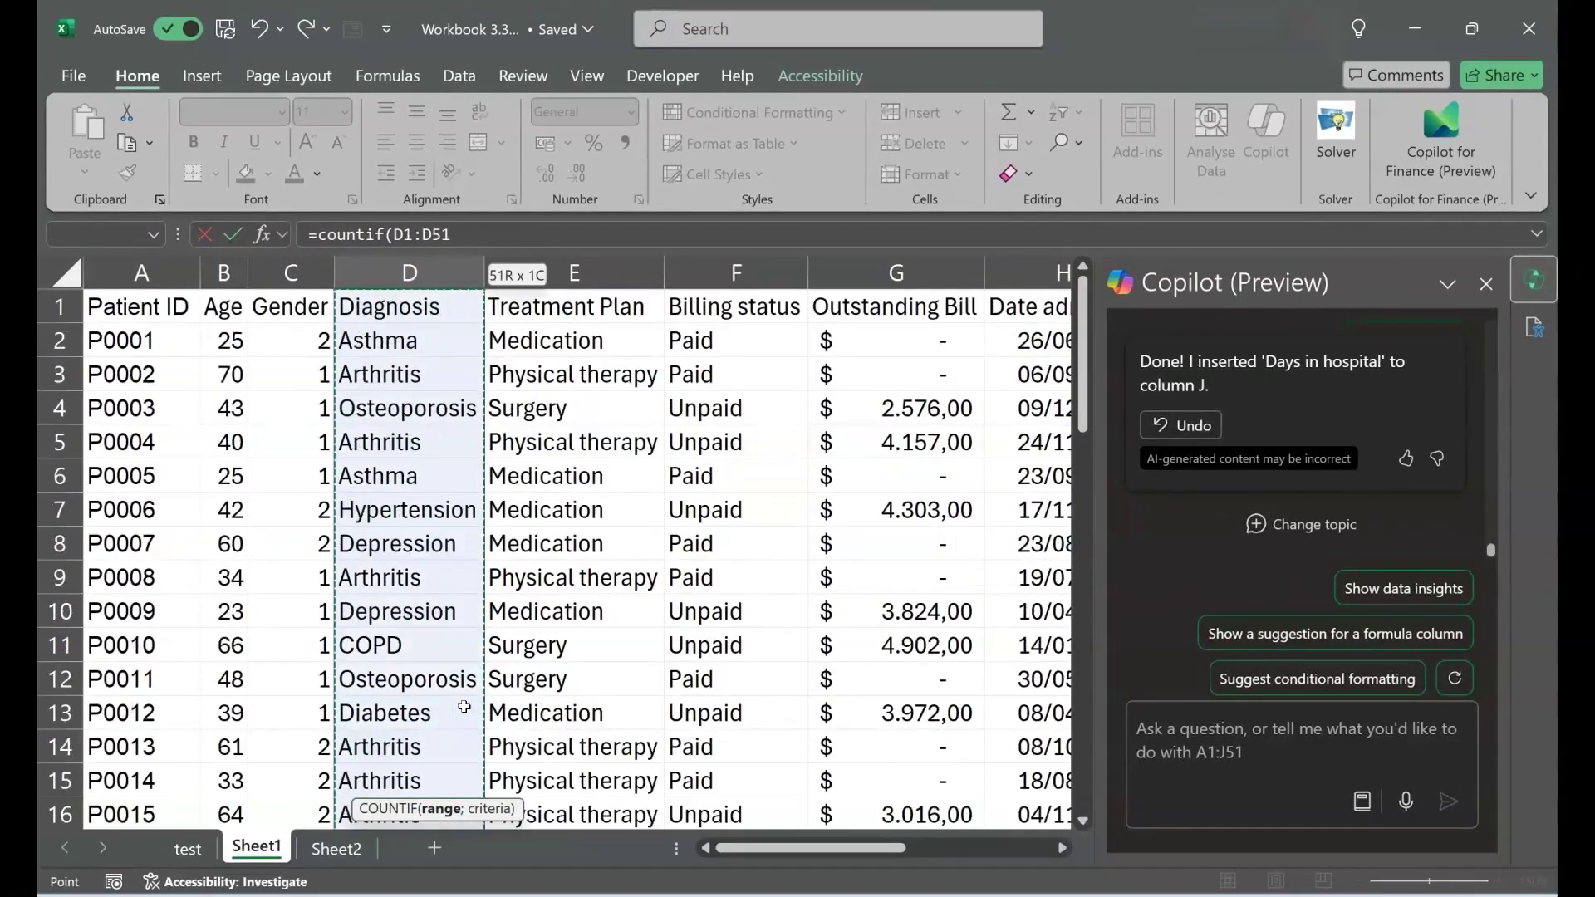
pyautogui.hotkey('shift', 'Down')
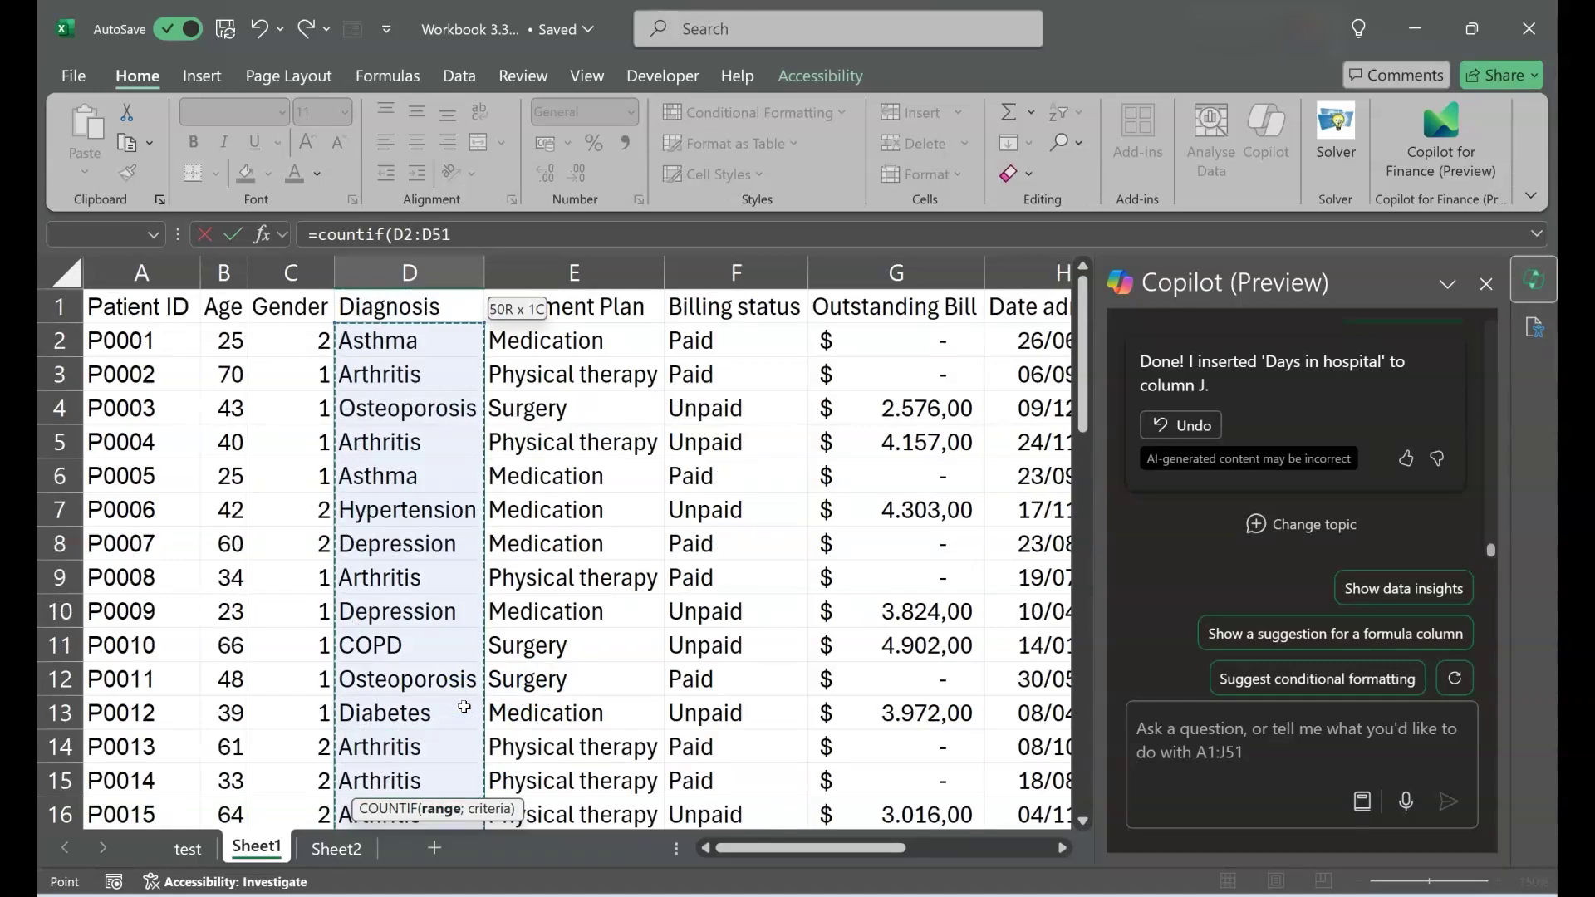
pyautogui.write(';')
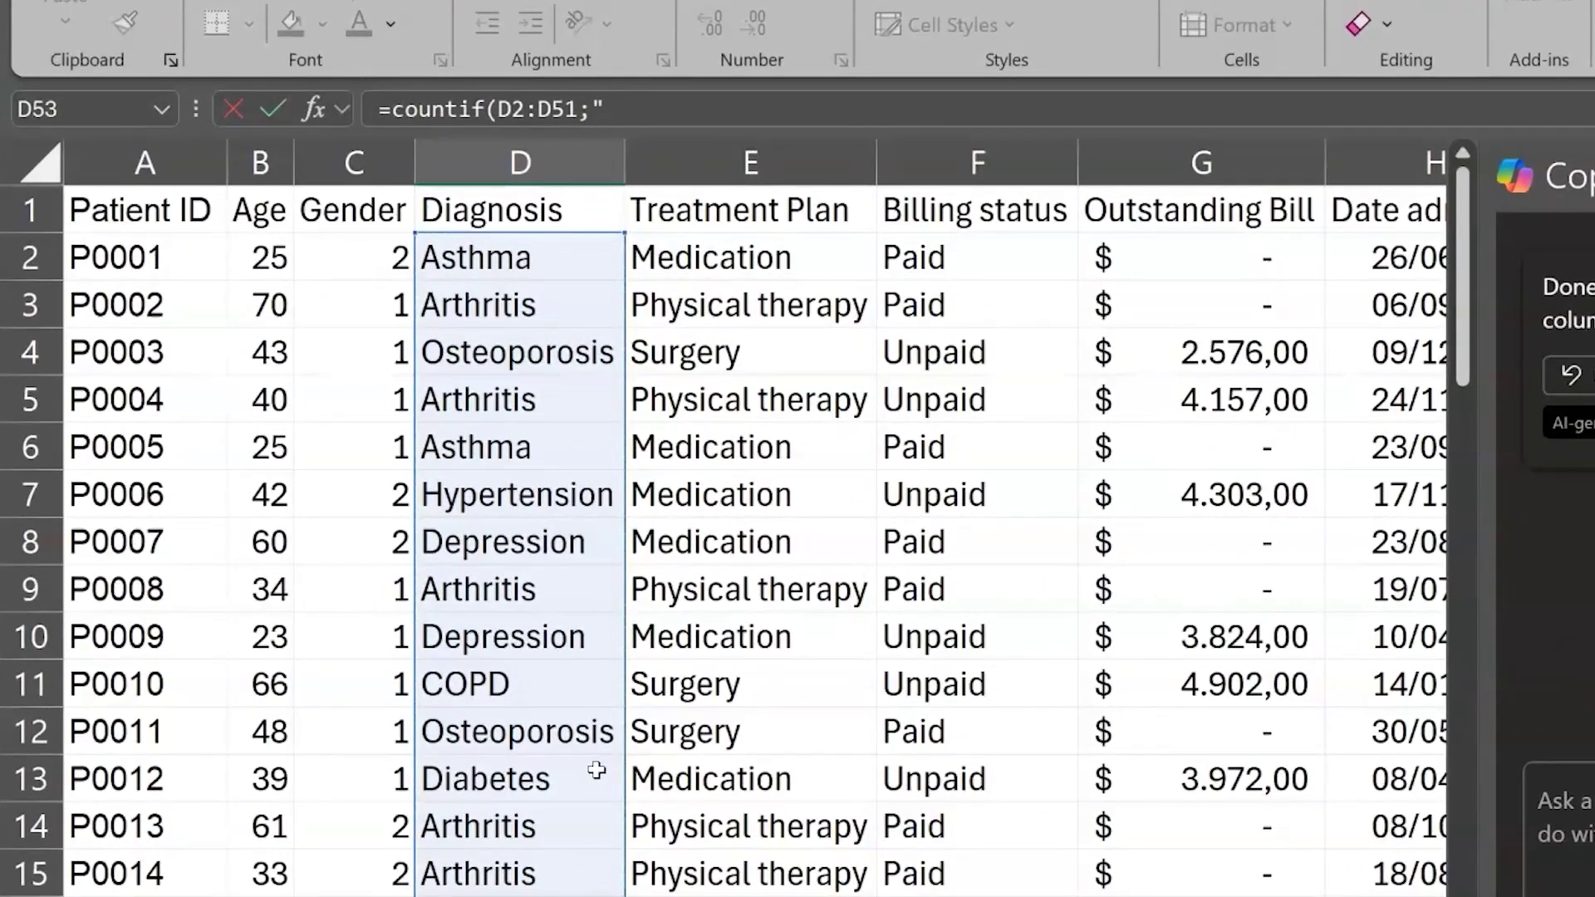
pyautogui.write('"Diabetes')
pyautogui.press('Return')
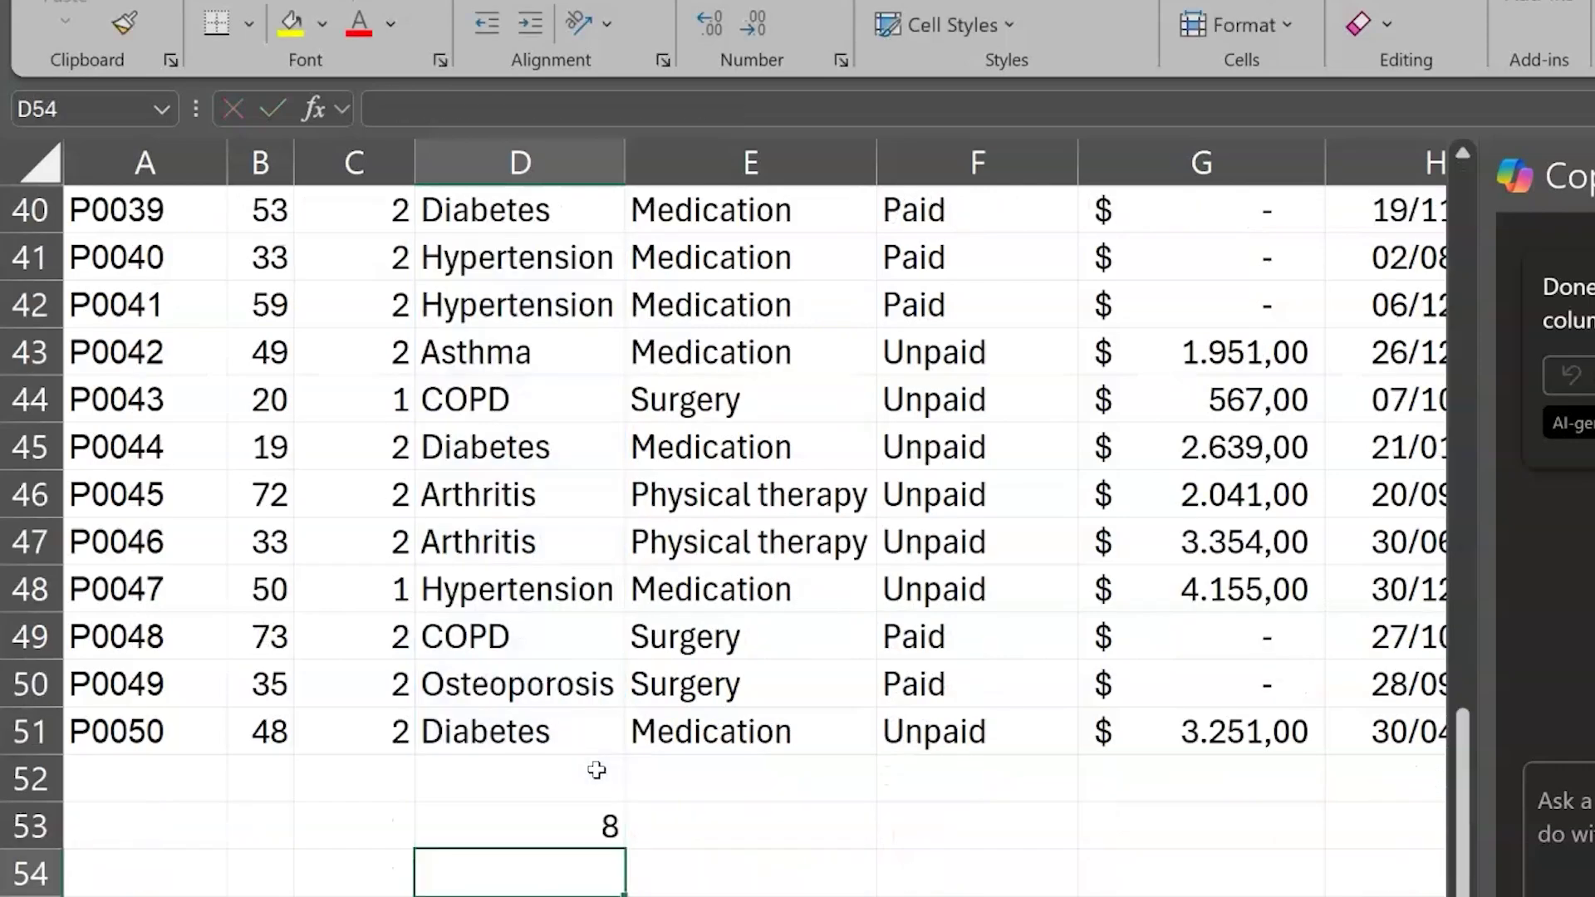
pyautogui.press('Up')
# Ask Copilot how many patients have diabetes.
pyautogui.click(787, 762)
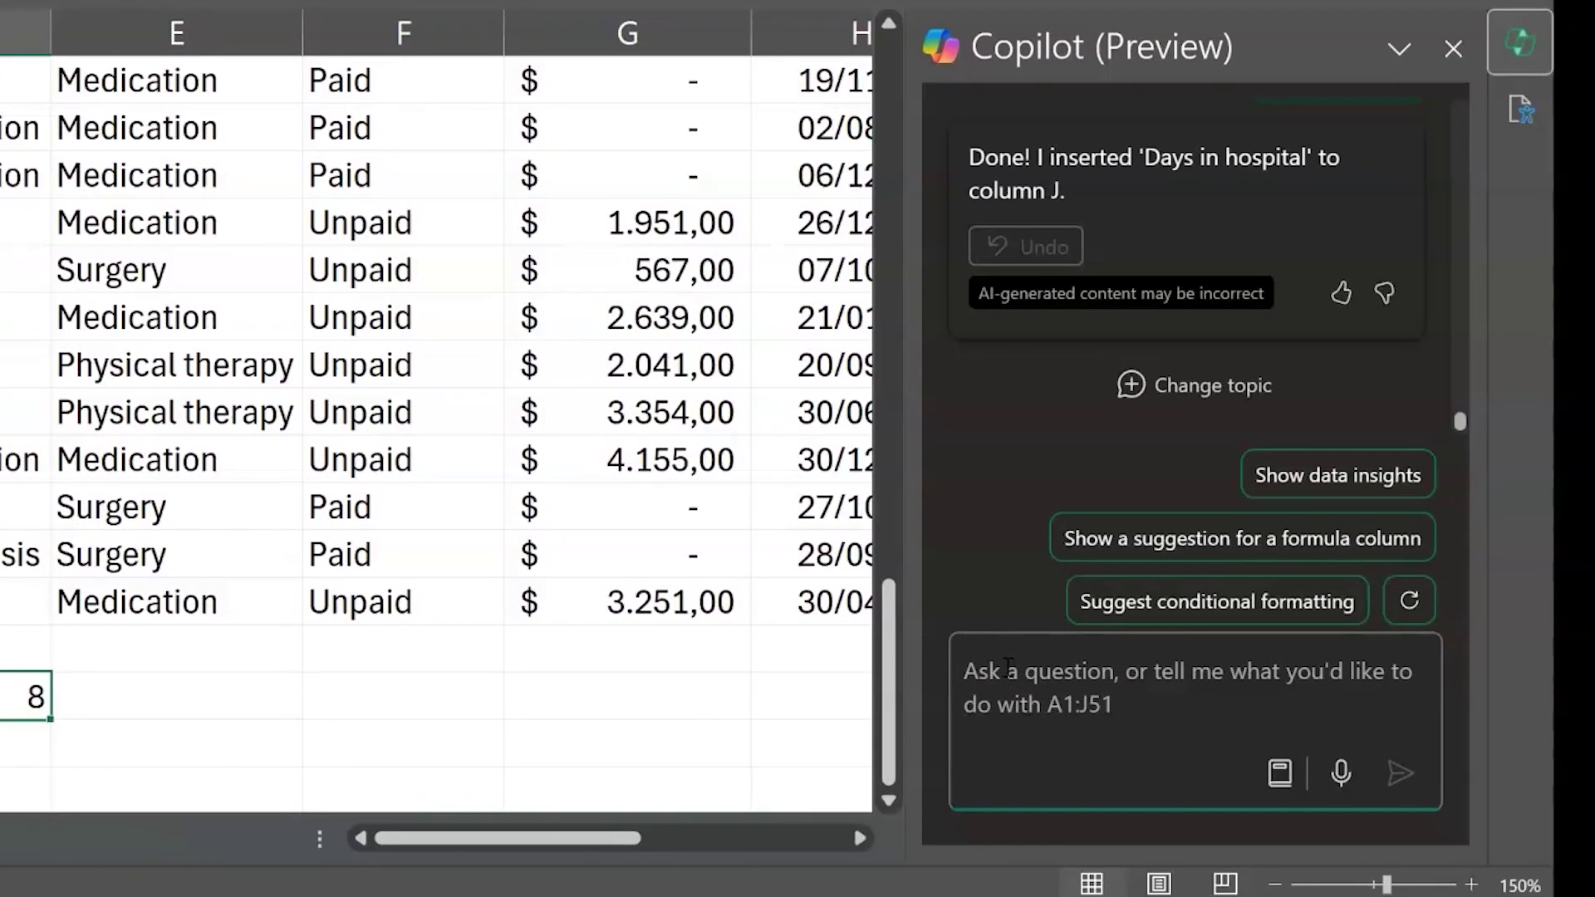
pyautogui.write('how many patient')
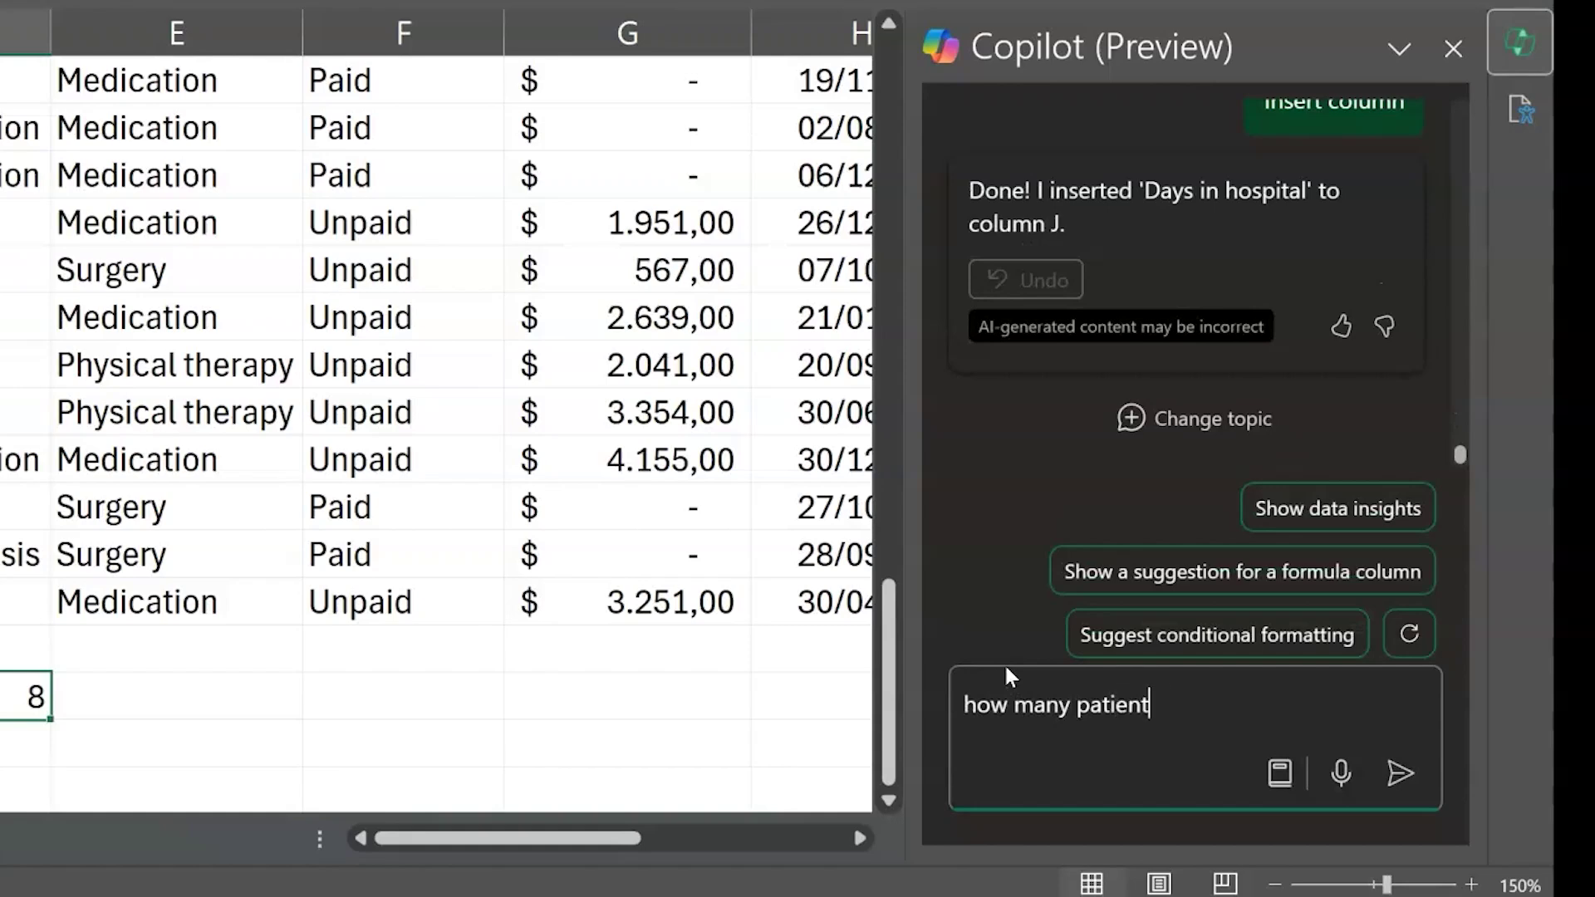
pyautogui.write('s have diabe')
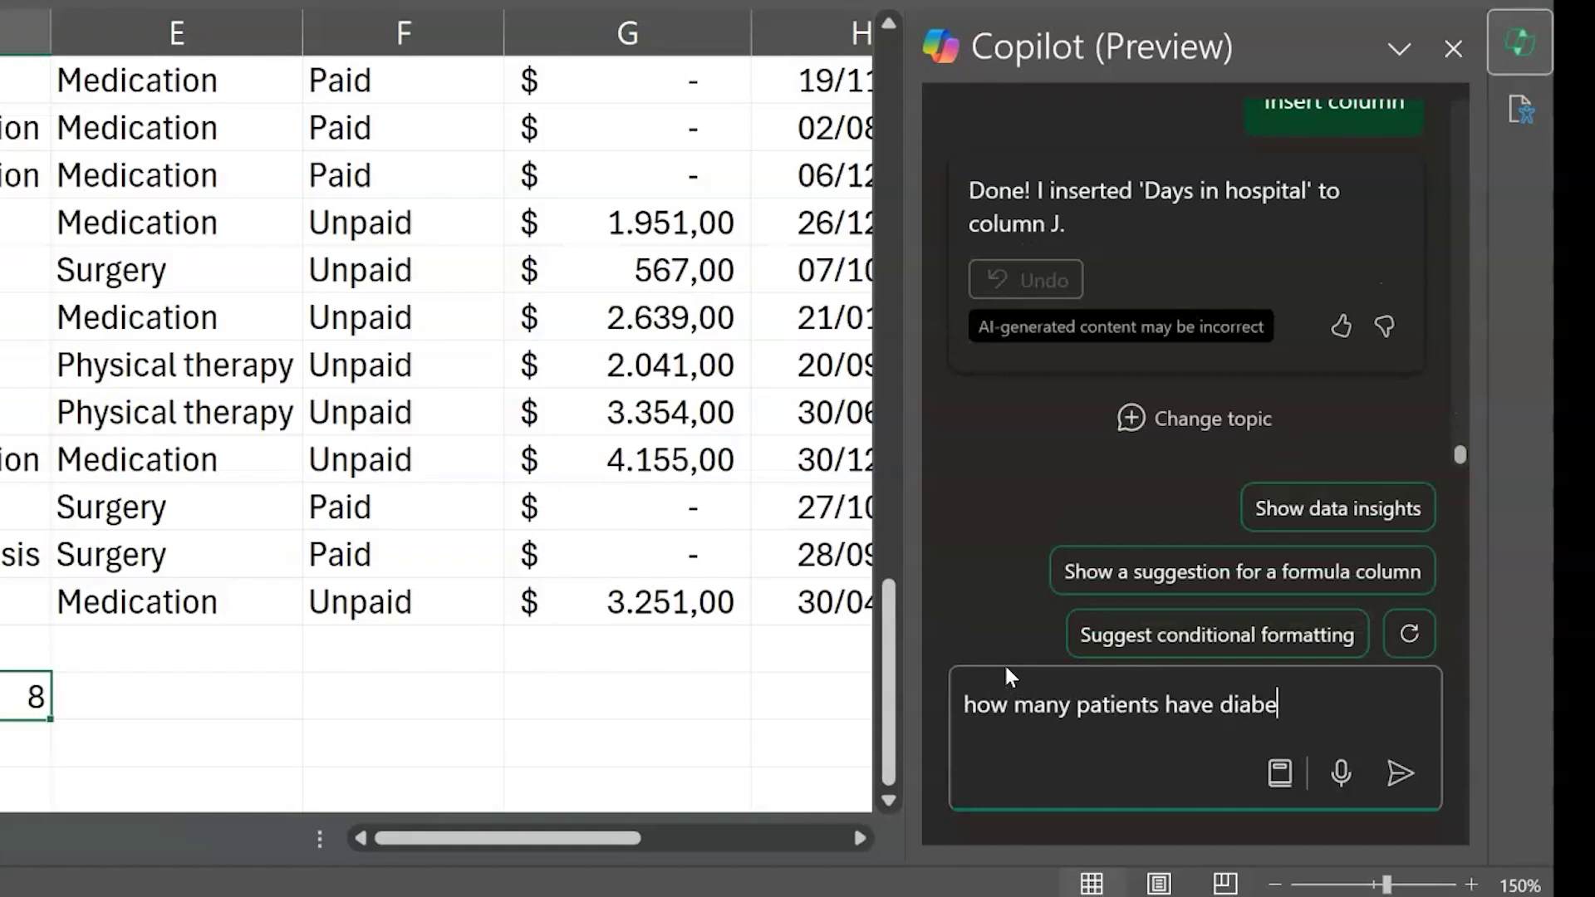
pyautogui.write('tets')
pyautogui.press('Return')
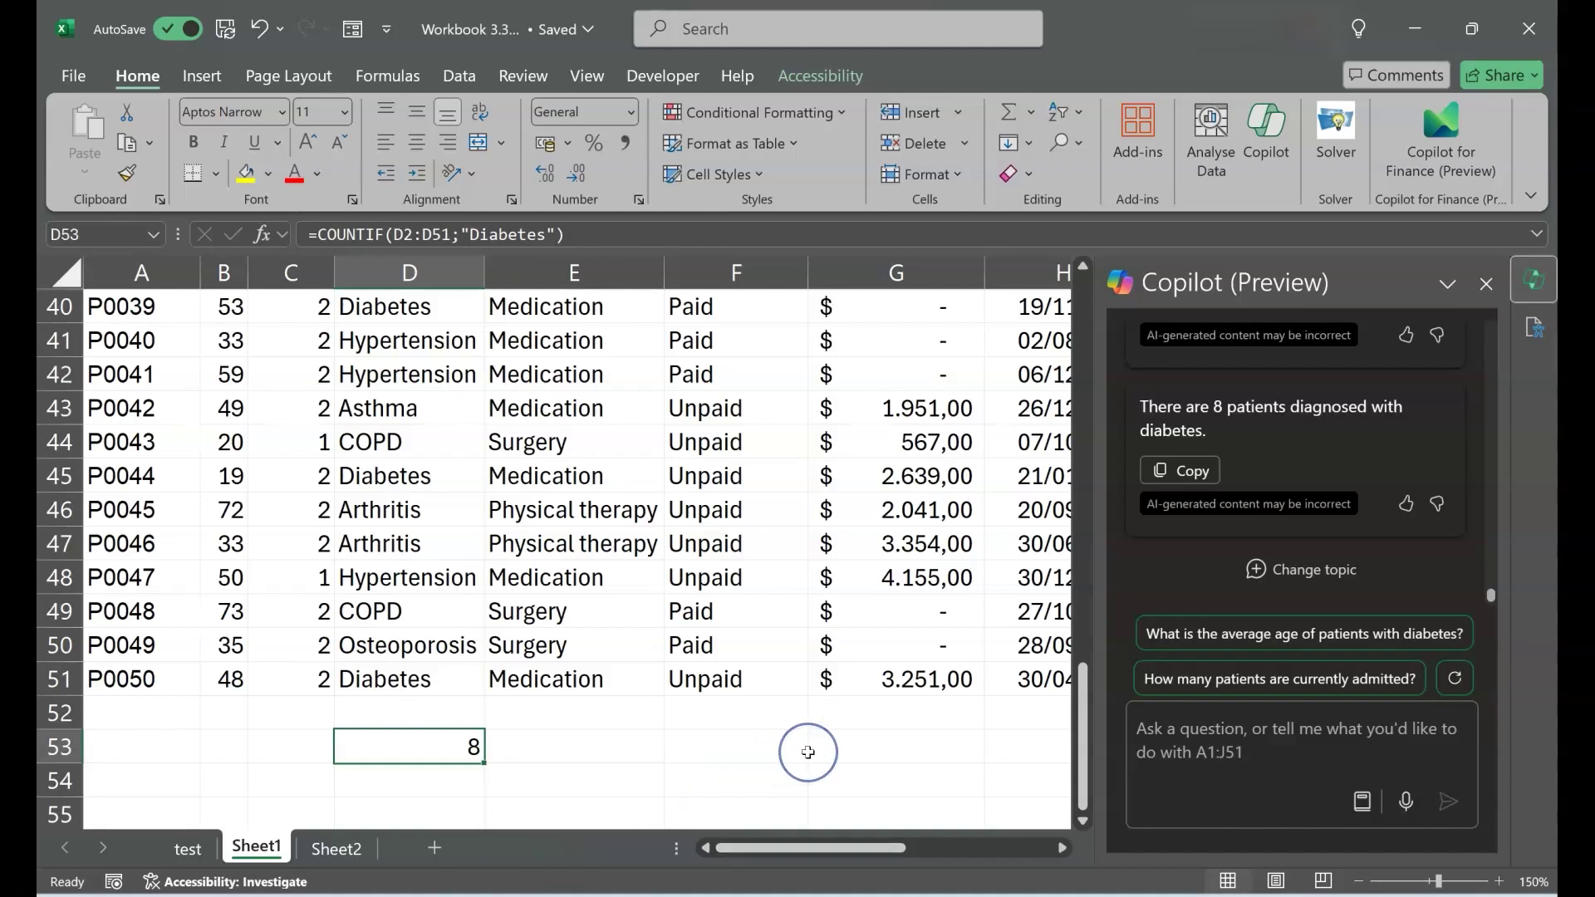
# Total the physical therapy patients' outstanding bills in G53 with =SUMIF(E2:E51;"Physical Therapy";G2:G51) and format the result in comma style.
pyautogui.click(874, 738)
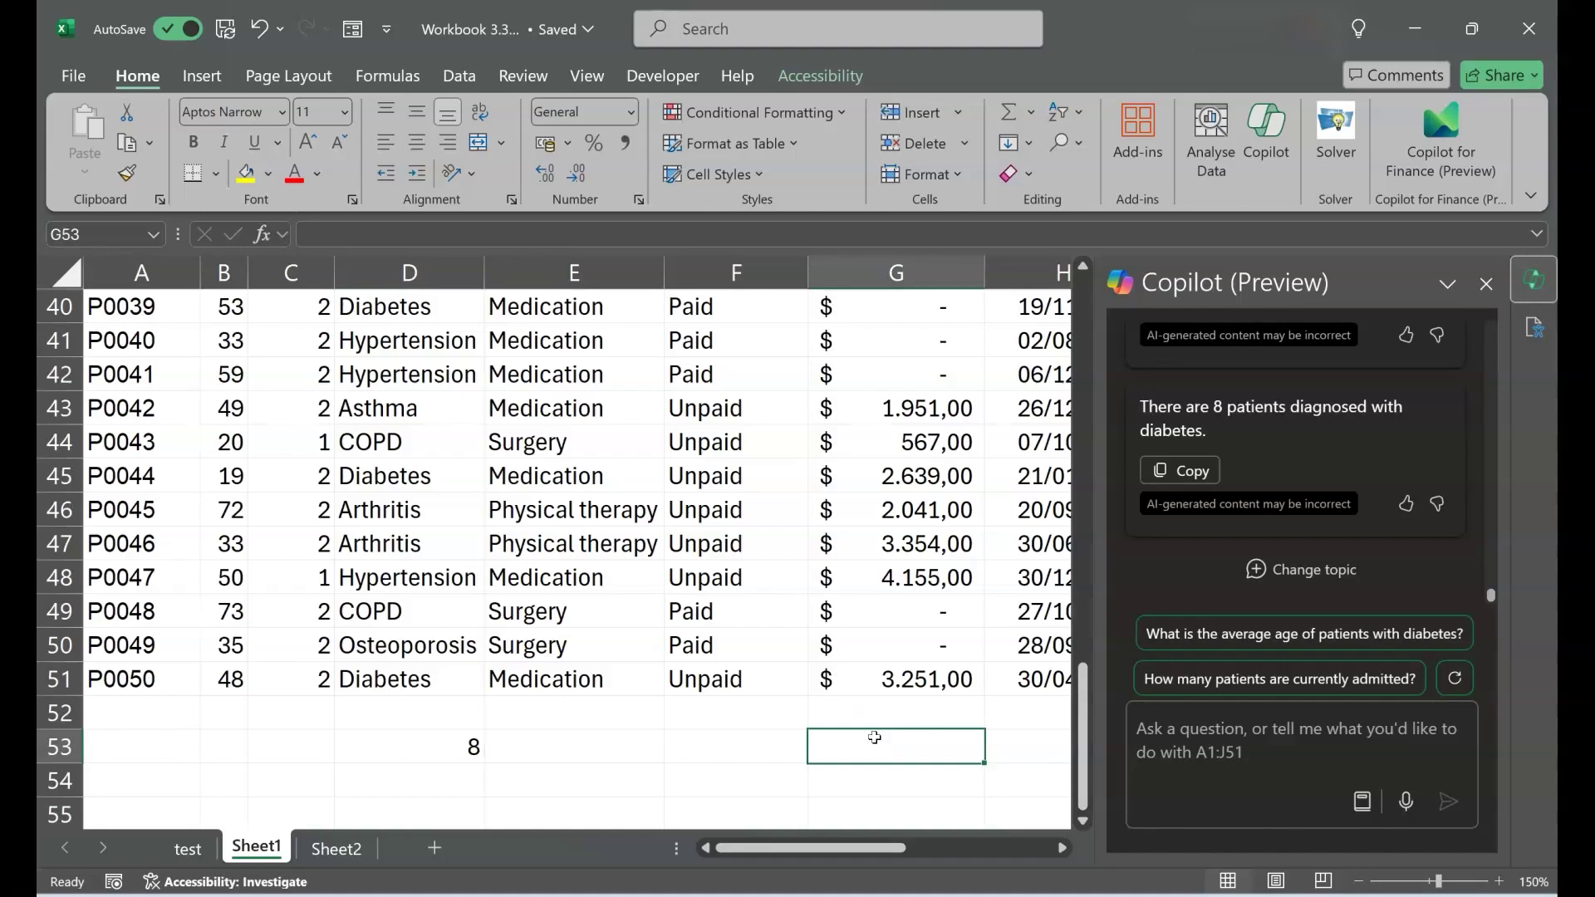
pyautogui.write('=su')
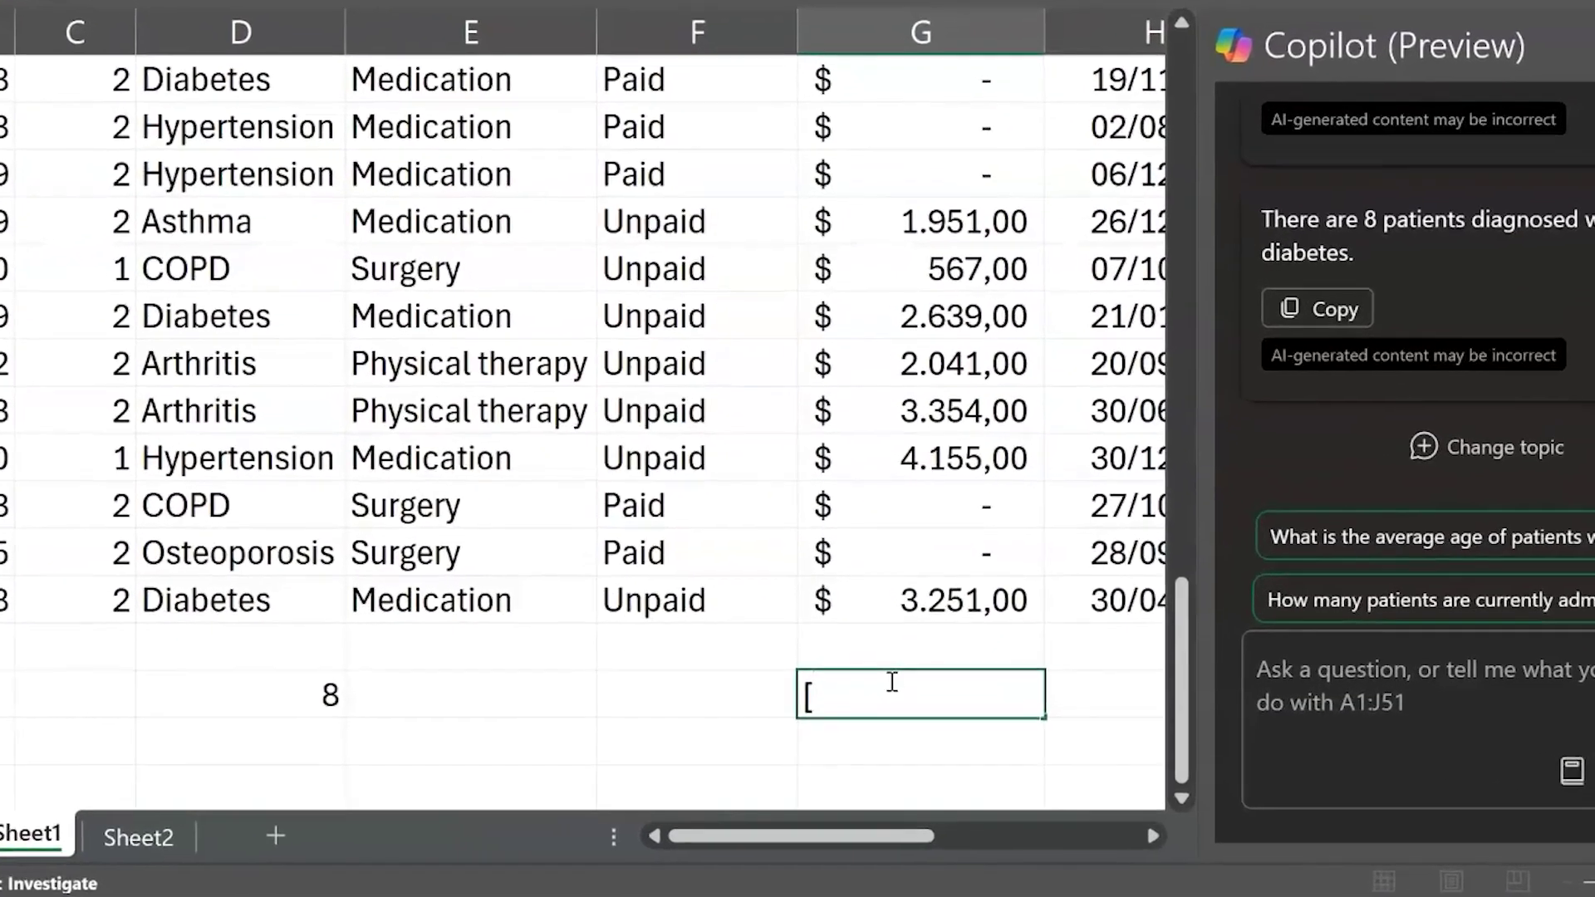
pyautogui.write('mif(')
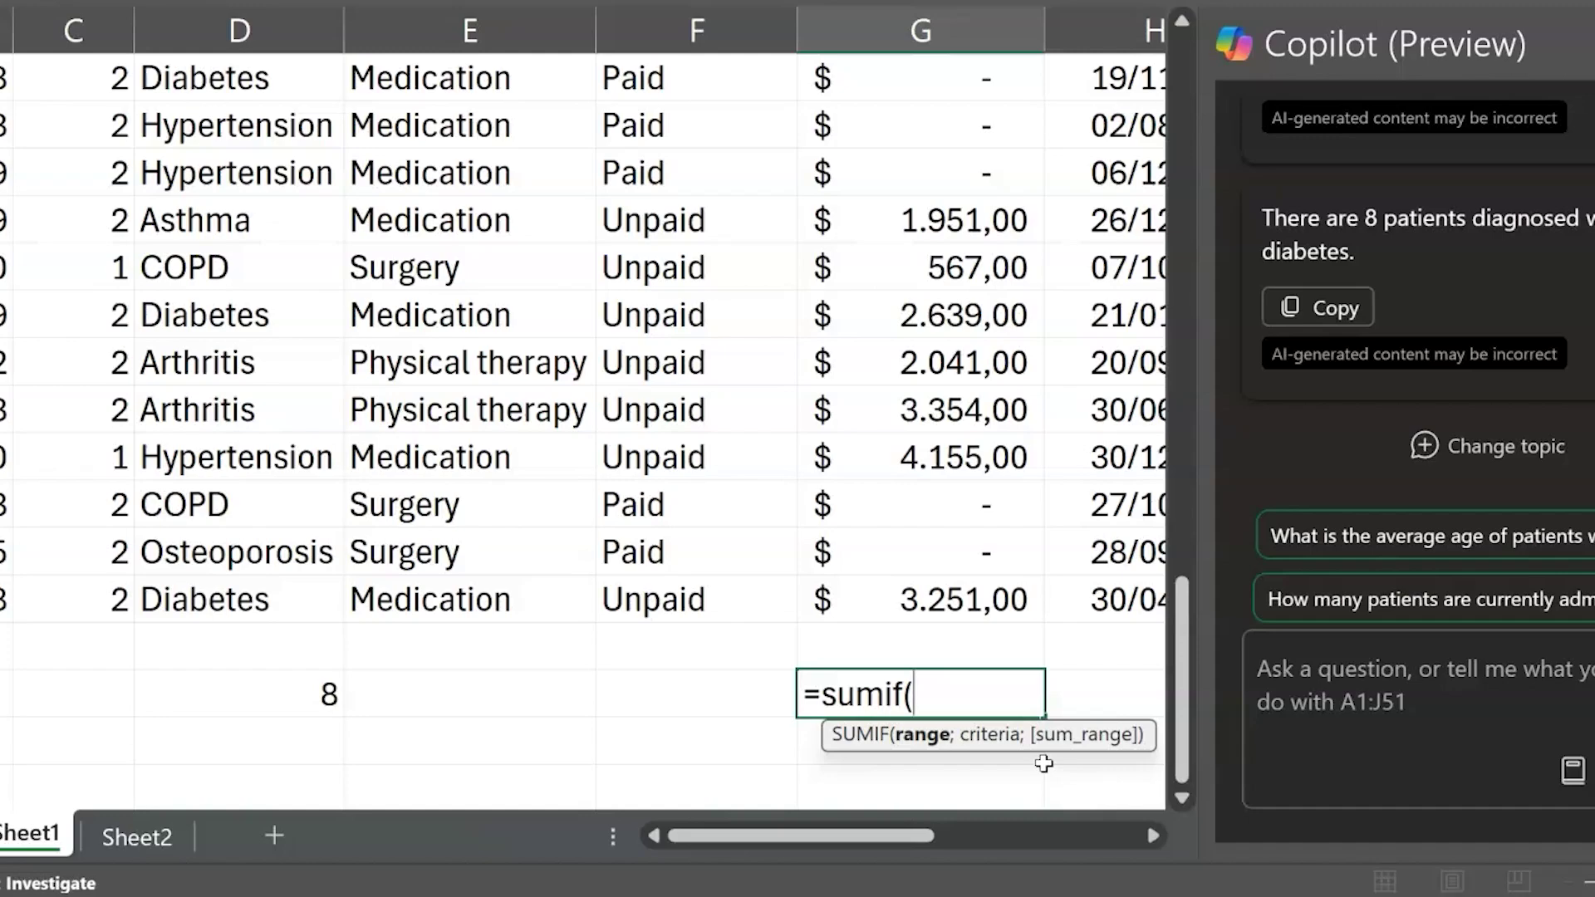
pyautogui.click(428, 599)
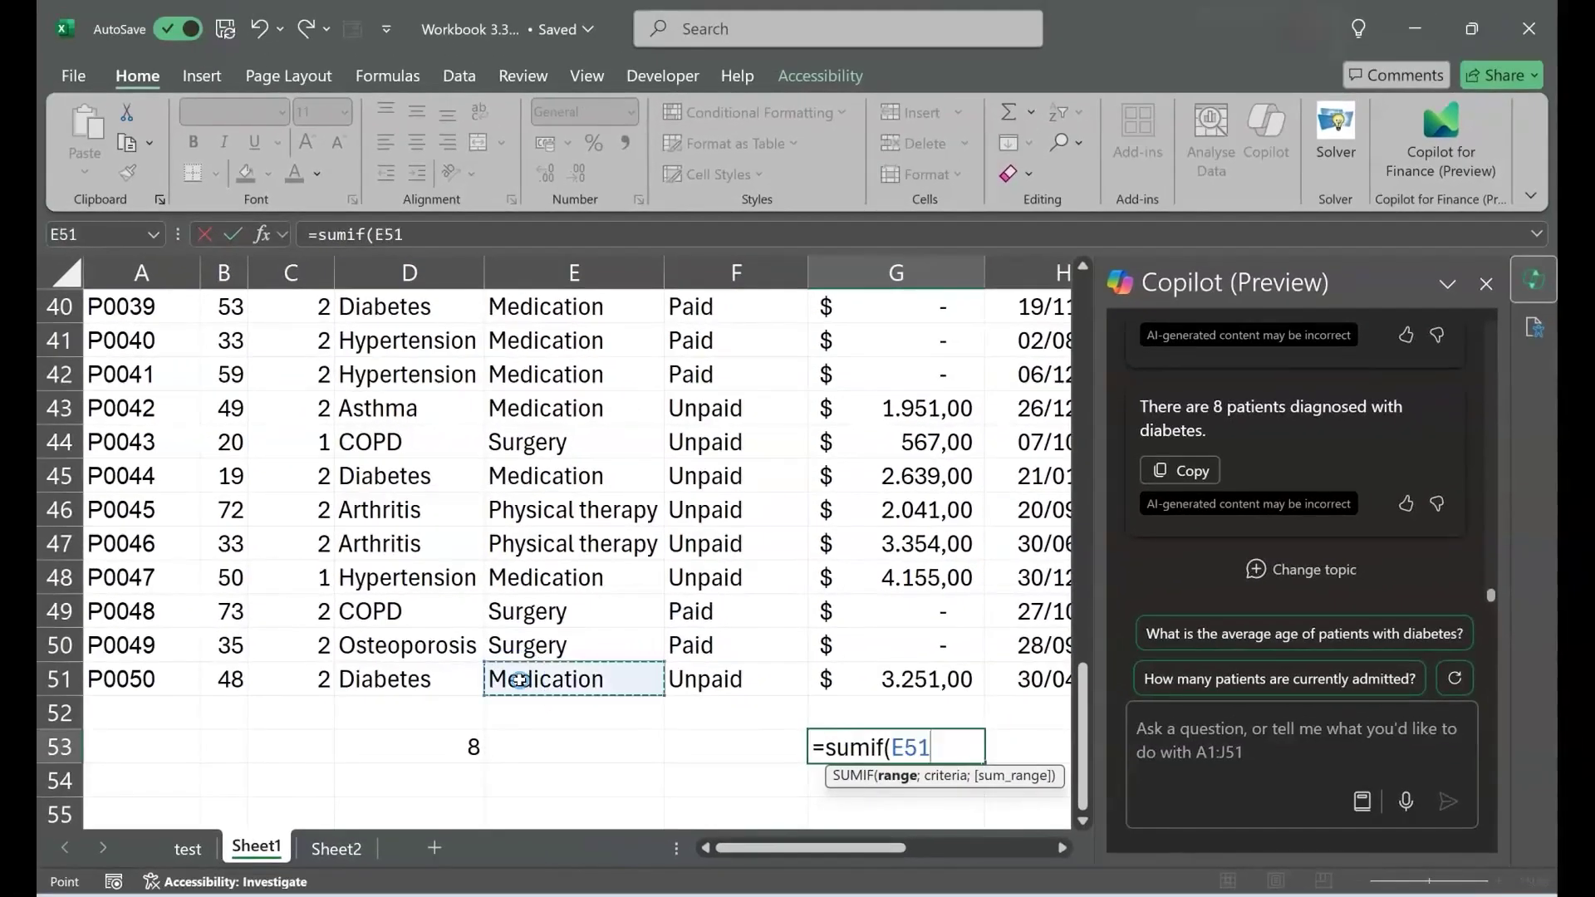
pyautogui.hotkey('ctrl', 'shift', 'Up')
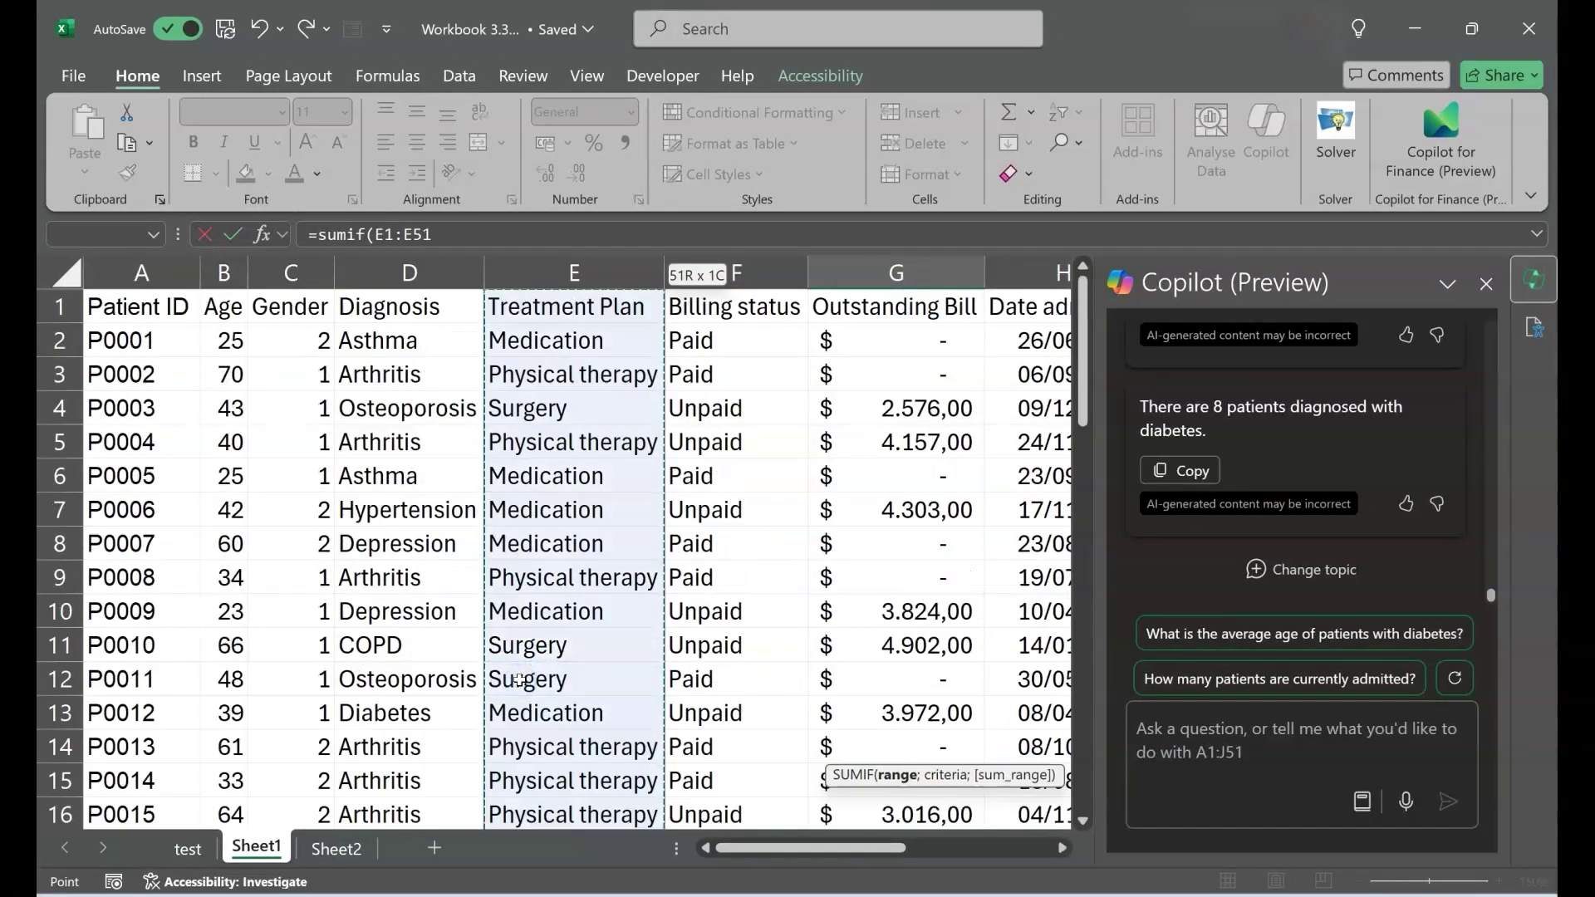
pyautogui.hotkey('shift', 'Down')
pyautogui.write(';')
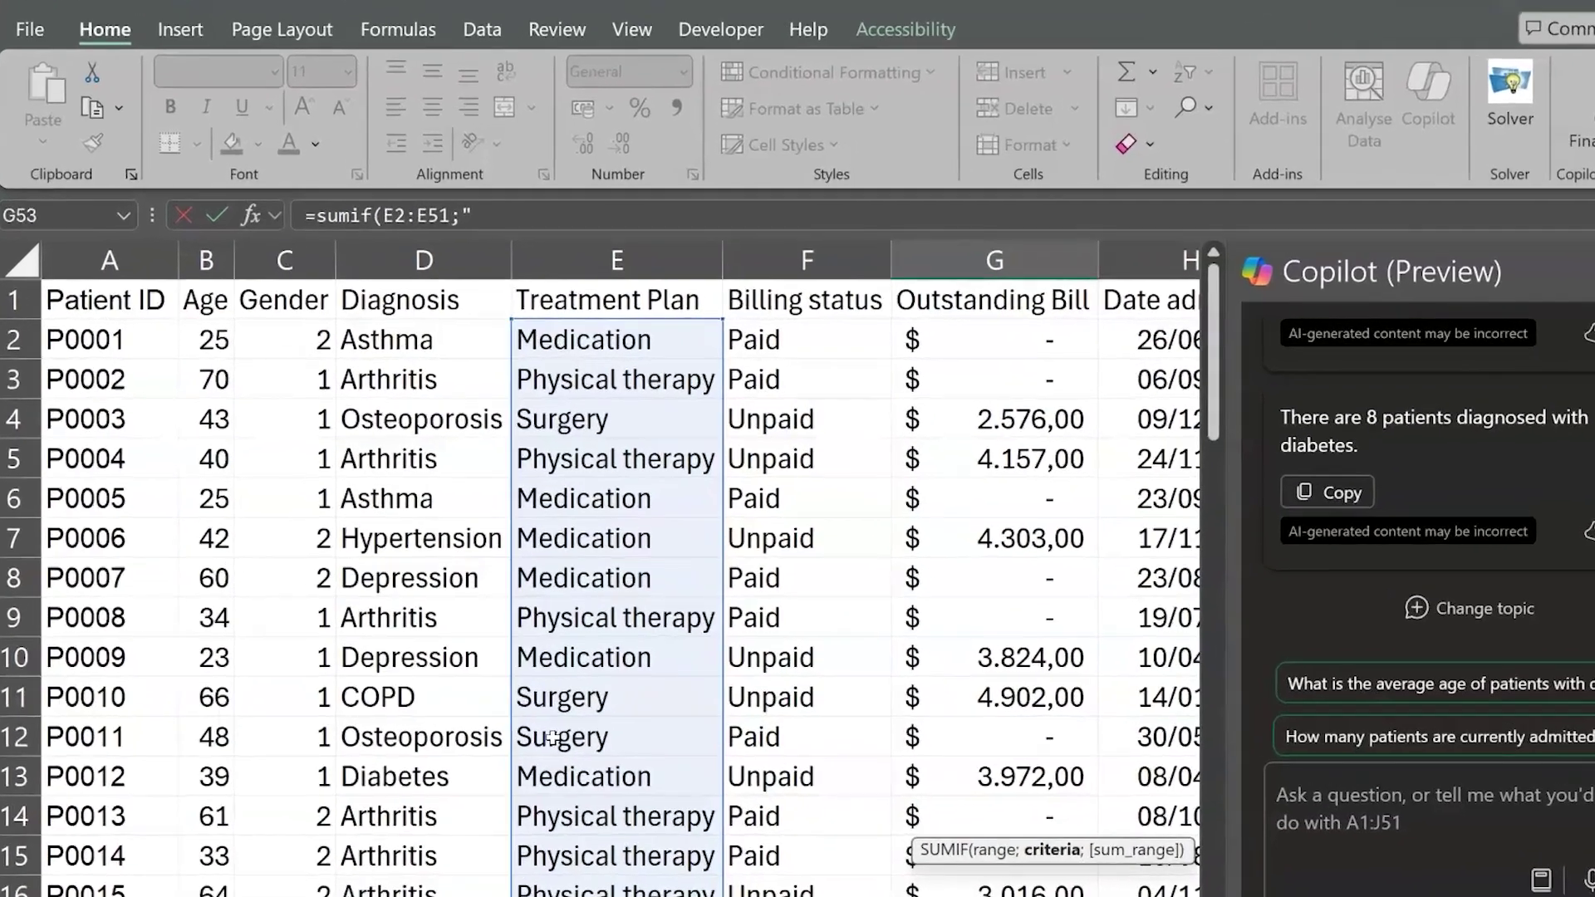
pyautogui.write('"Physcial')
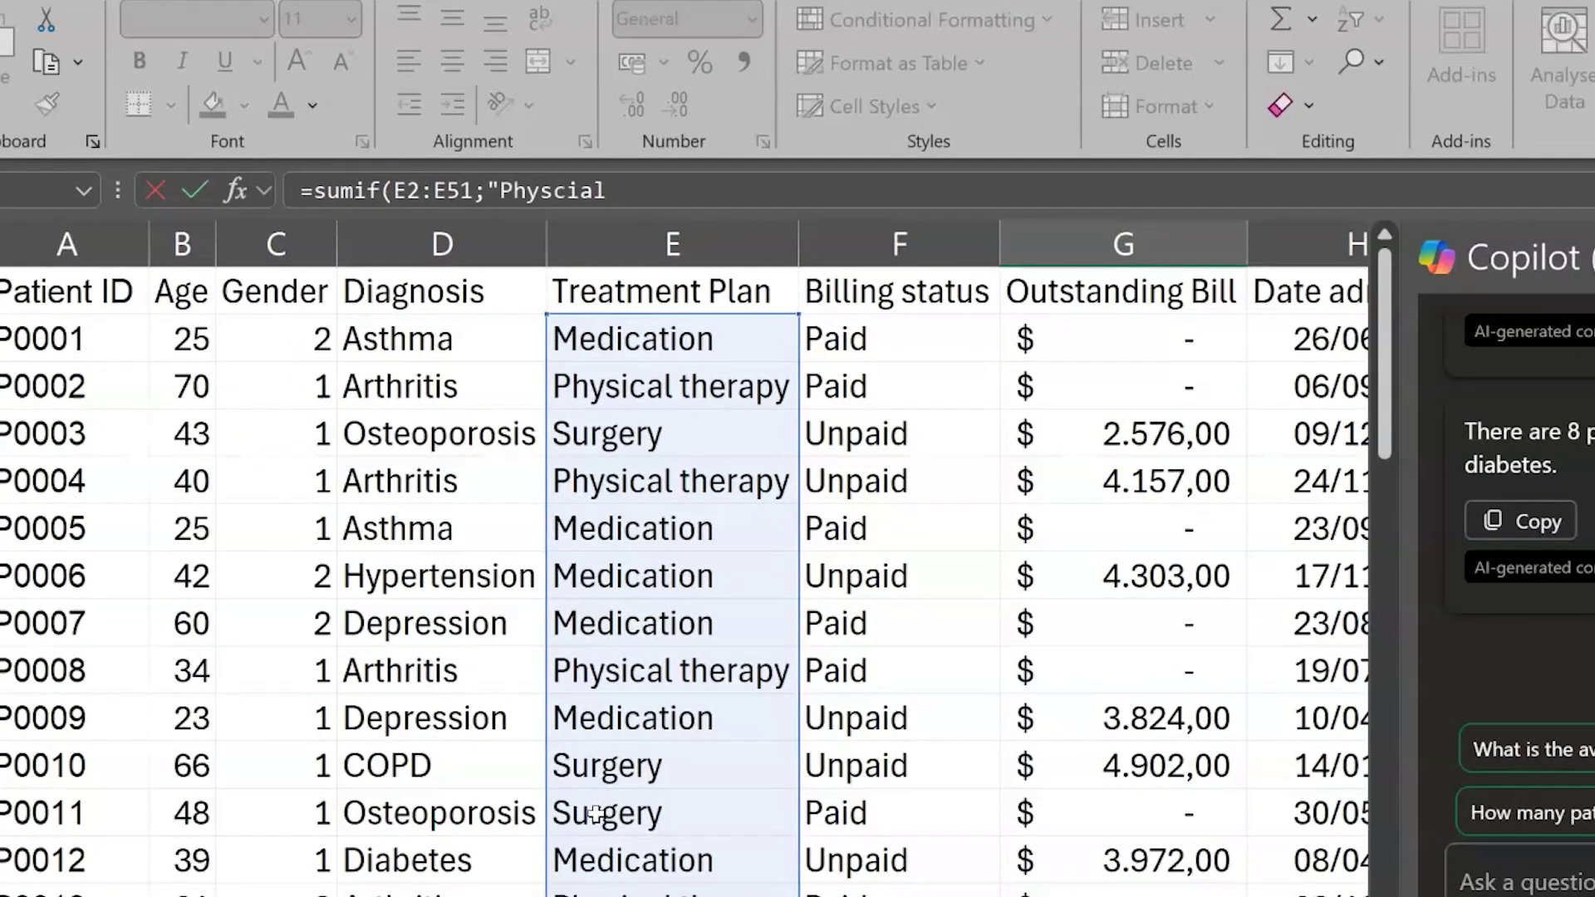
pyautogui.press('BackSpace')
pyautogui.press('BackSpace')
pyautogui.press('BackSpace')
pyautogui.press('BackSpace')
pyautogui.write('ical Therapy";')
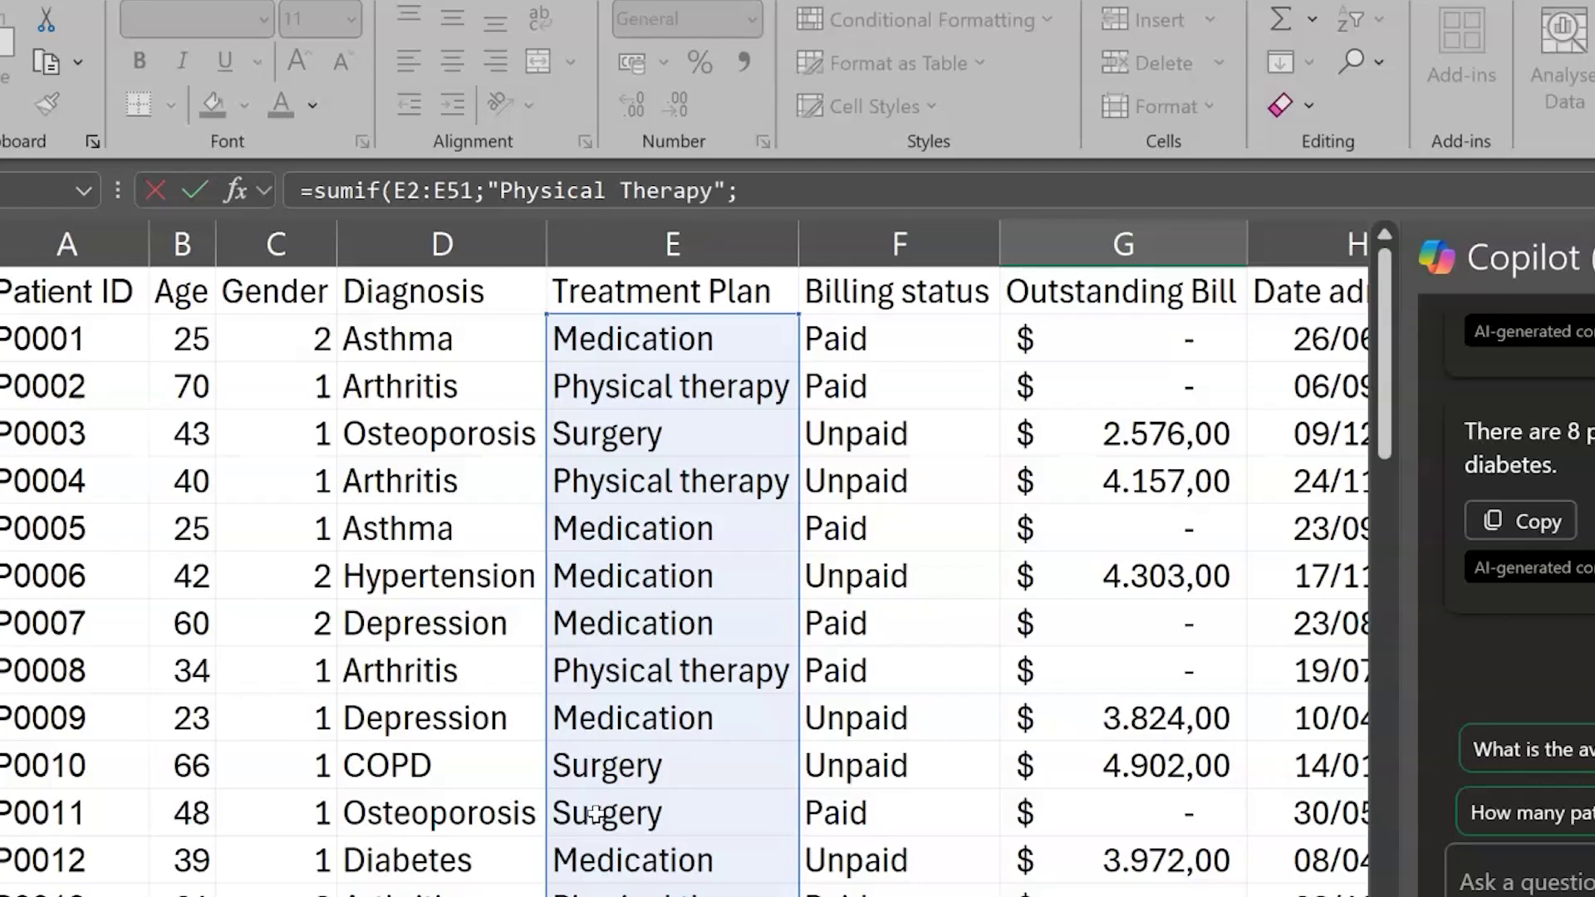
pyautogui.click(1141, 348)
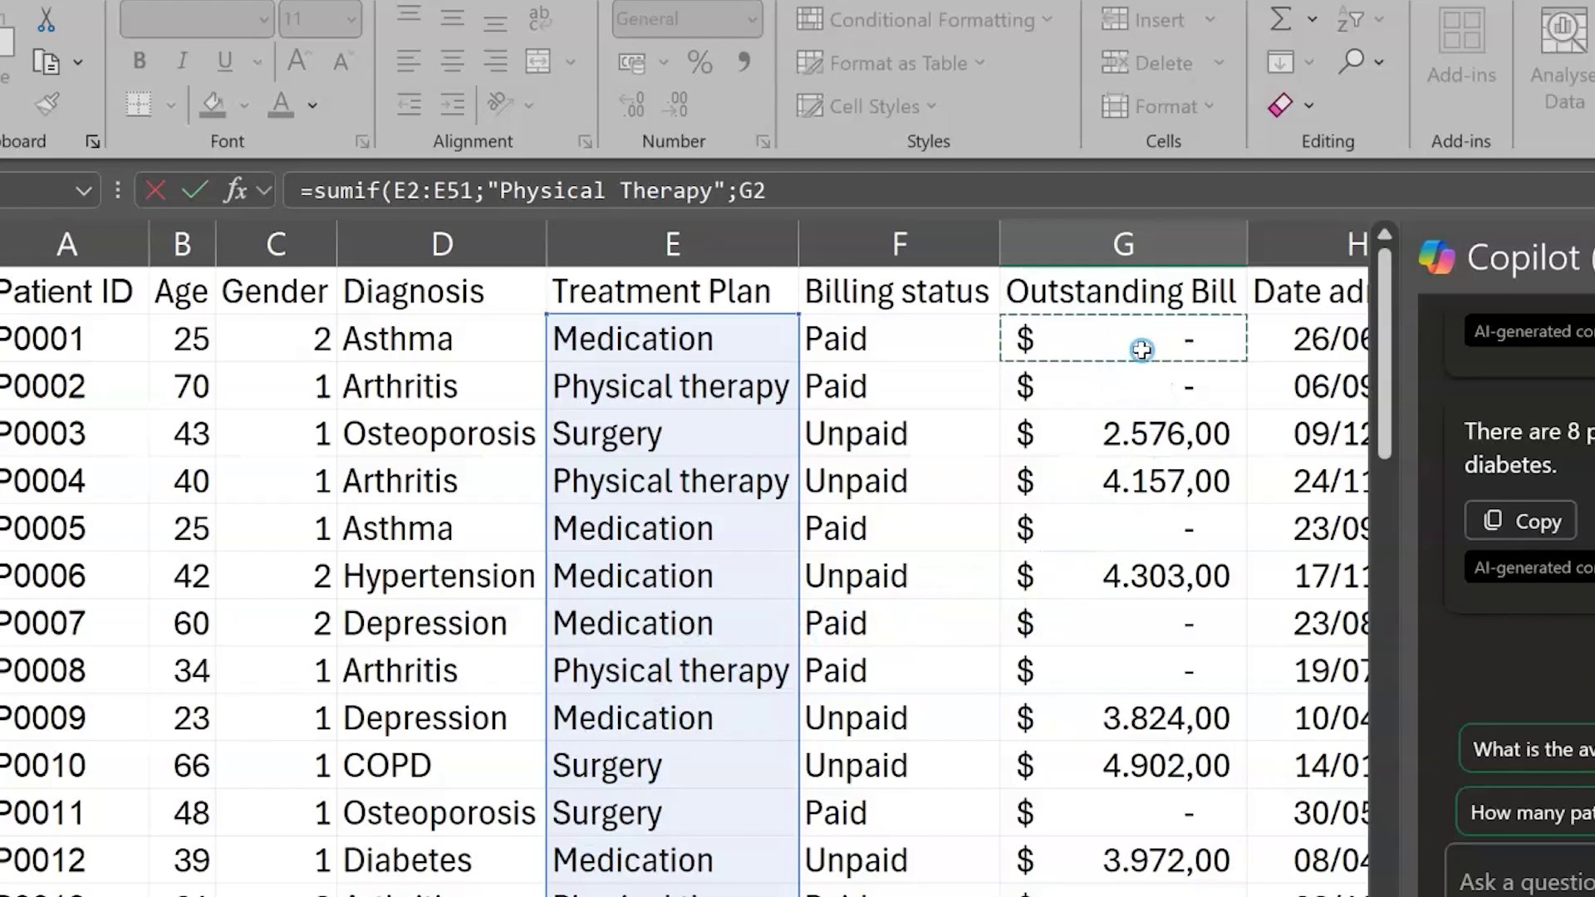
pyautogui.hotkey('ctrl', 'shift', 'Down')
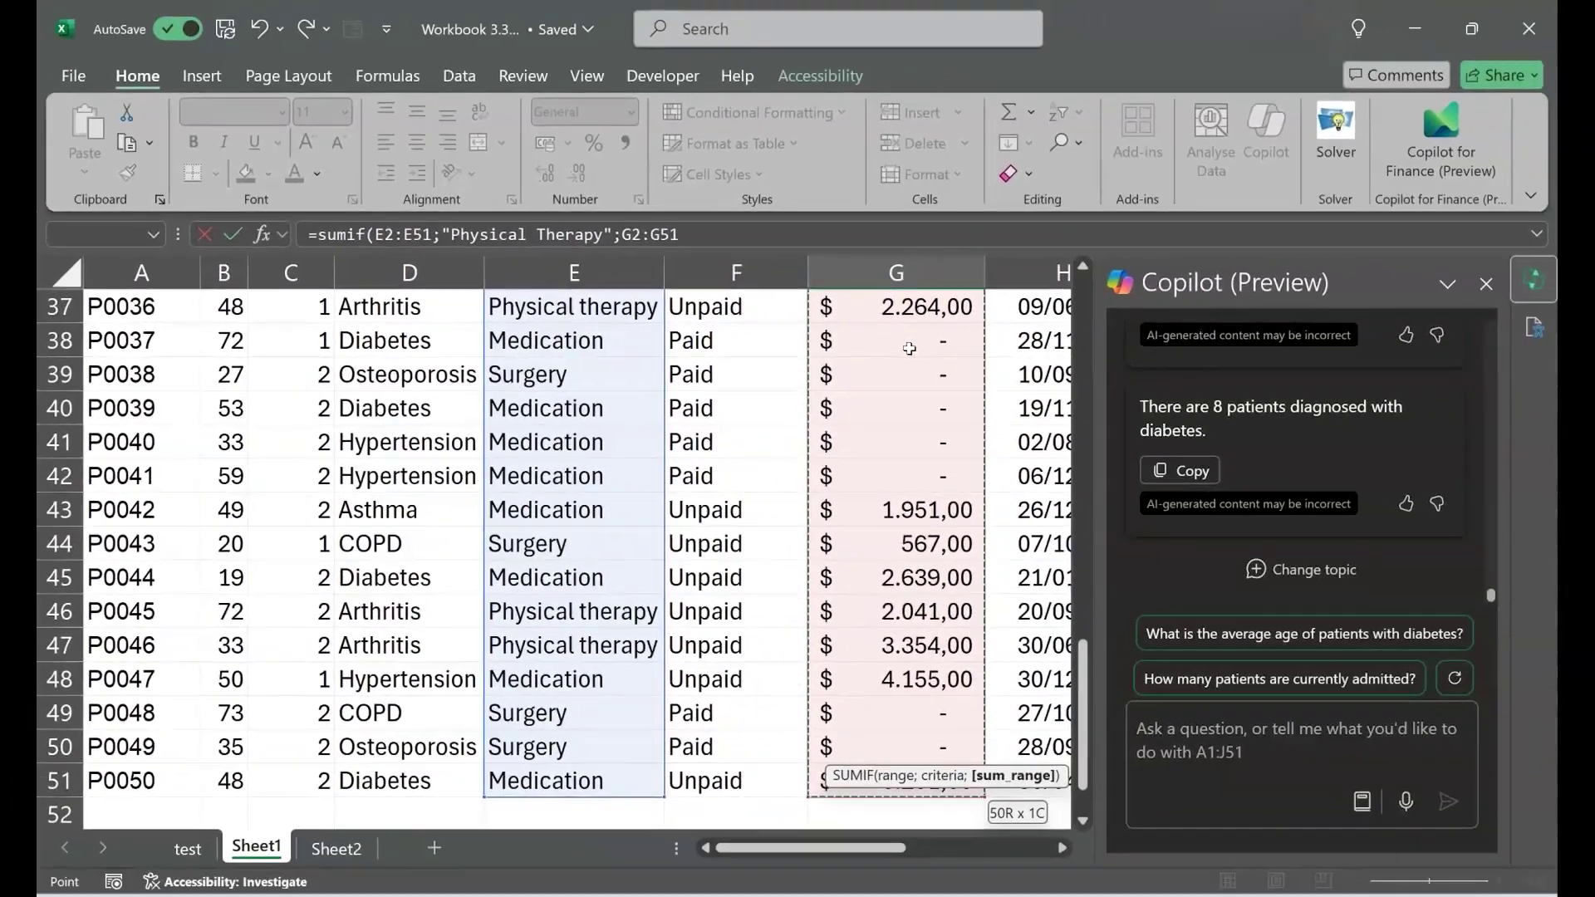
pyautogui.write(')')
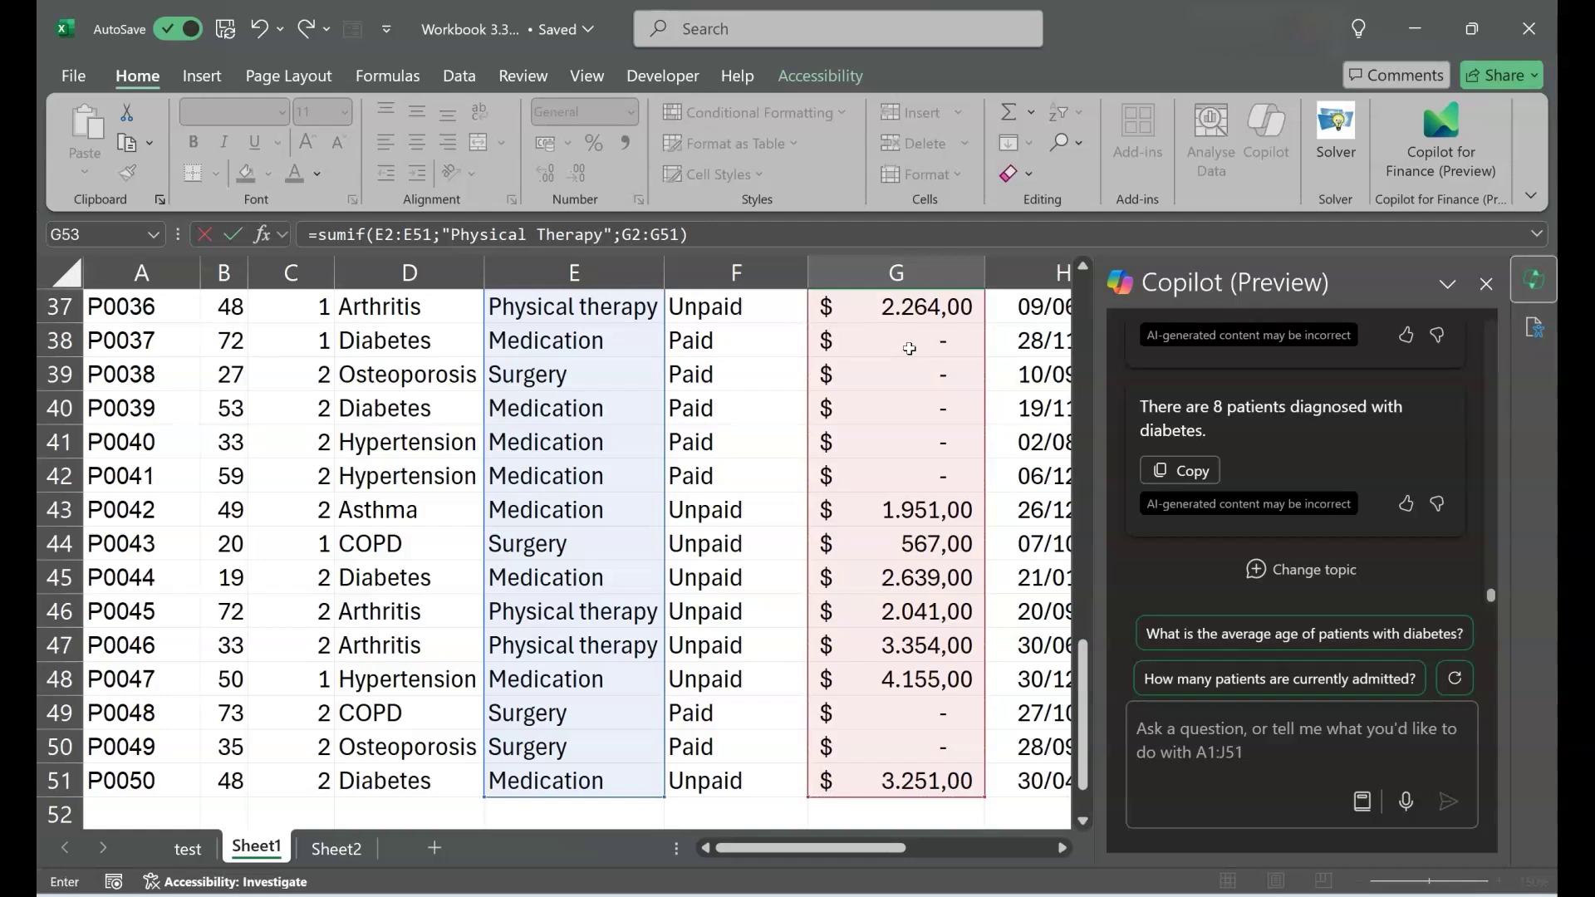
pyautogui.press('Return')
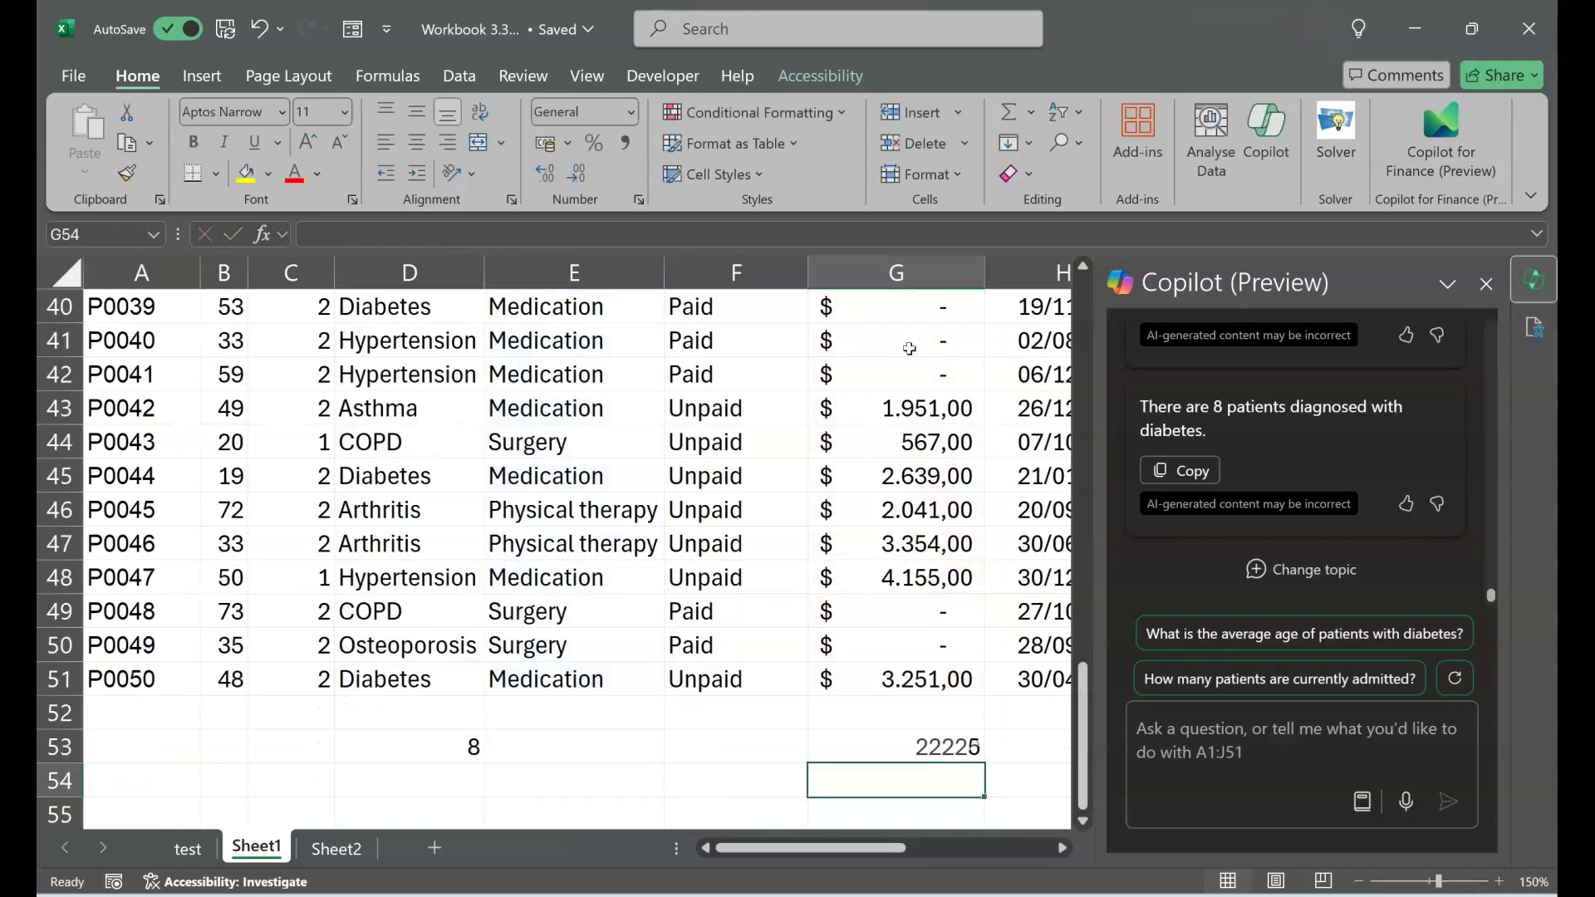
pyautogui.press('Up')
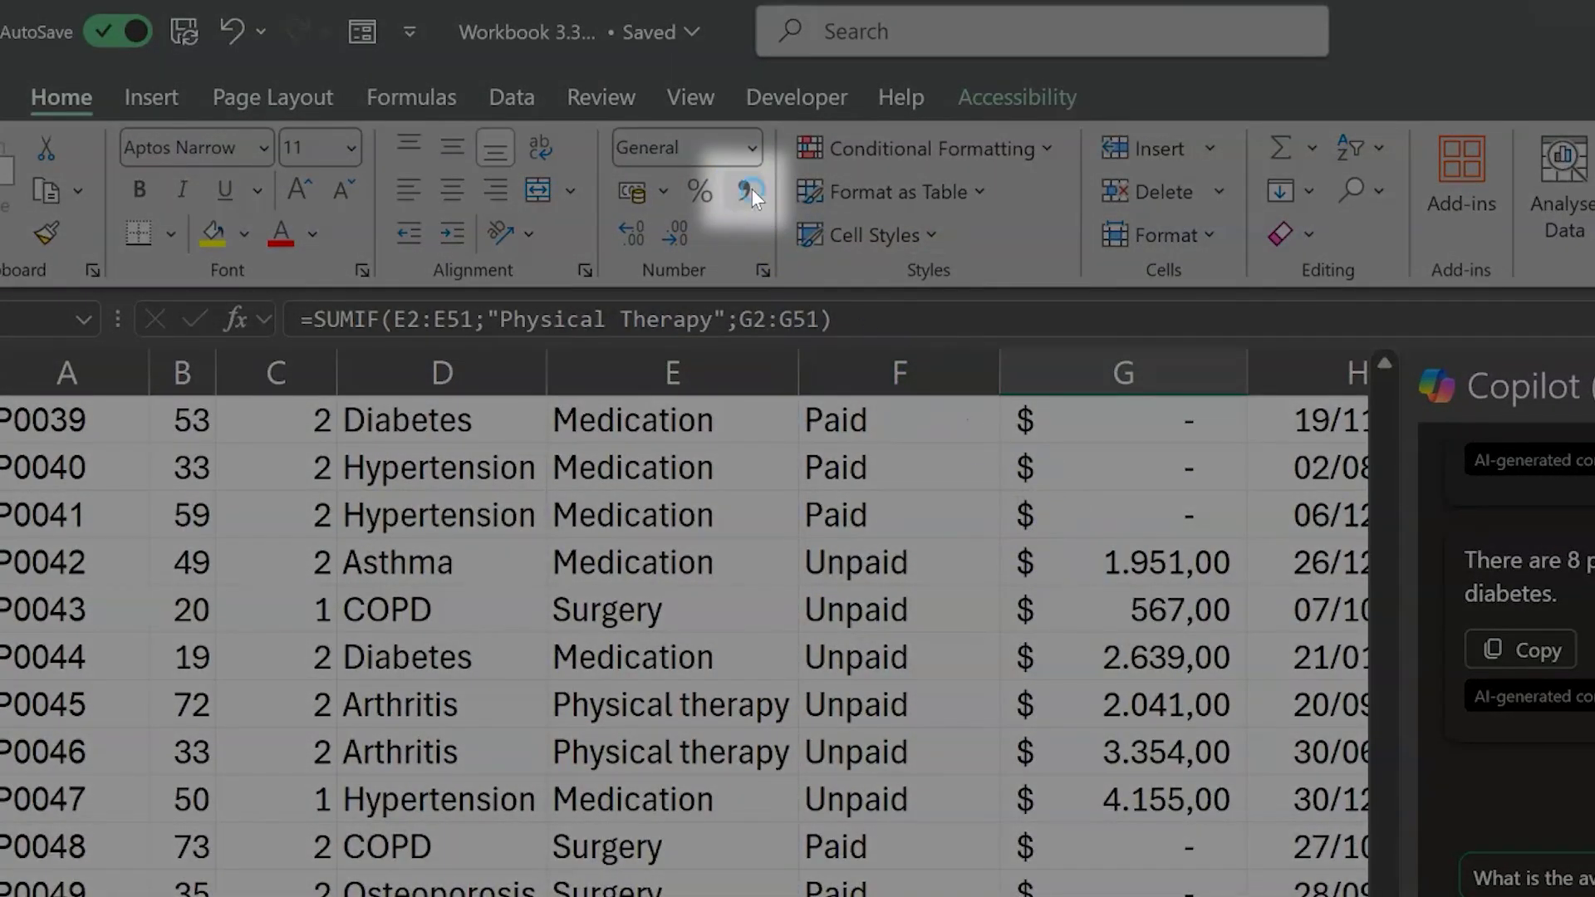
pyautogui.click(748, 191)
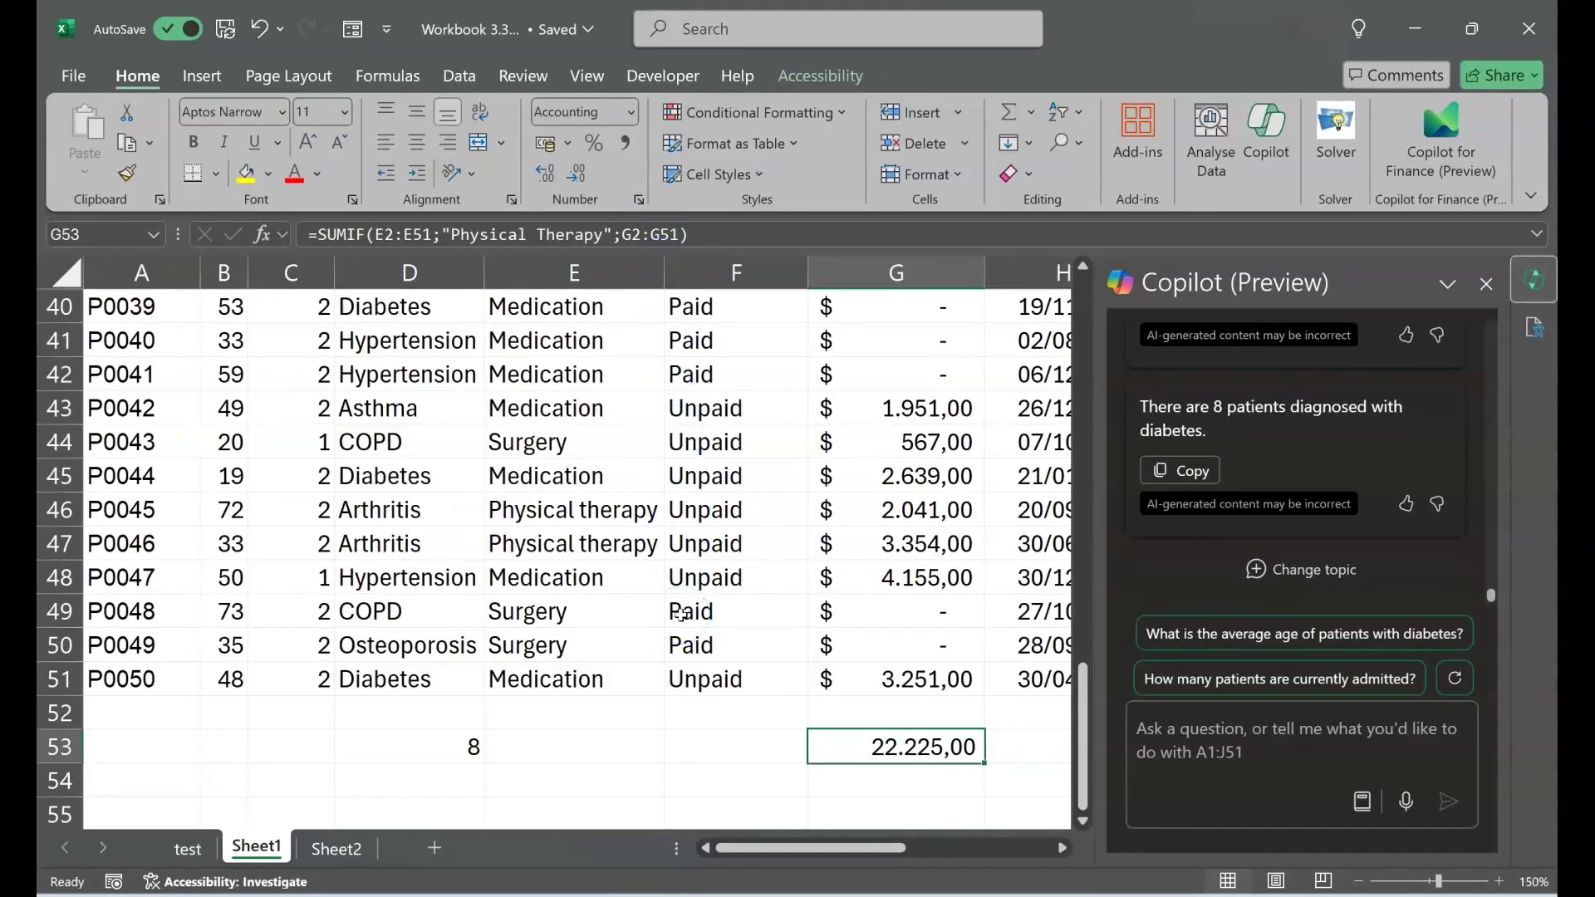
# Prompt Copilot to "add up the total outstanding bill for patients with an asthma diagnosis" and insert the suggested cell.
pyautogui.click(1165, 734)
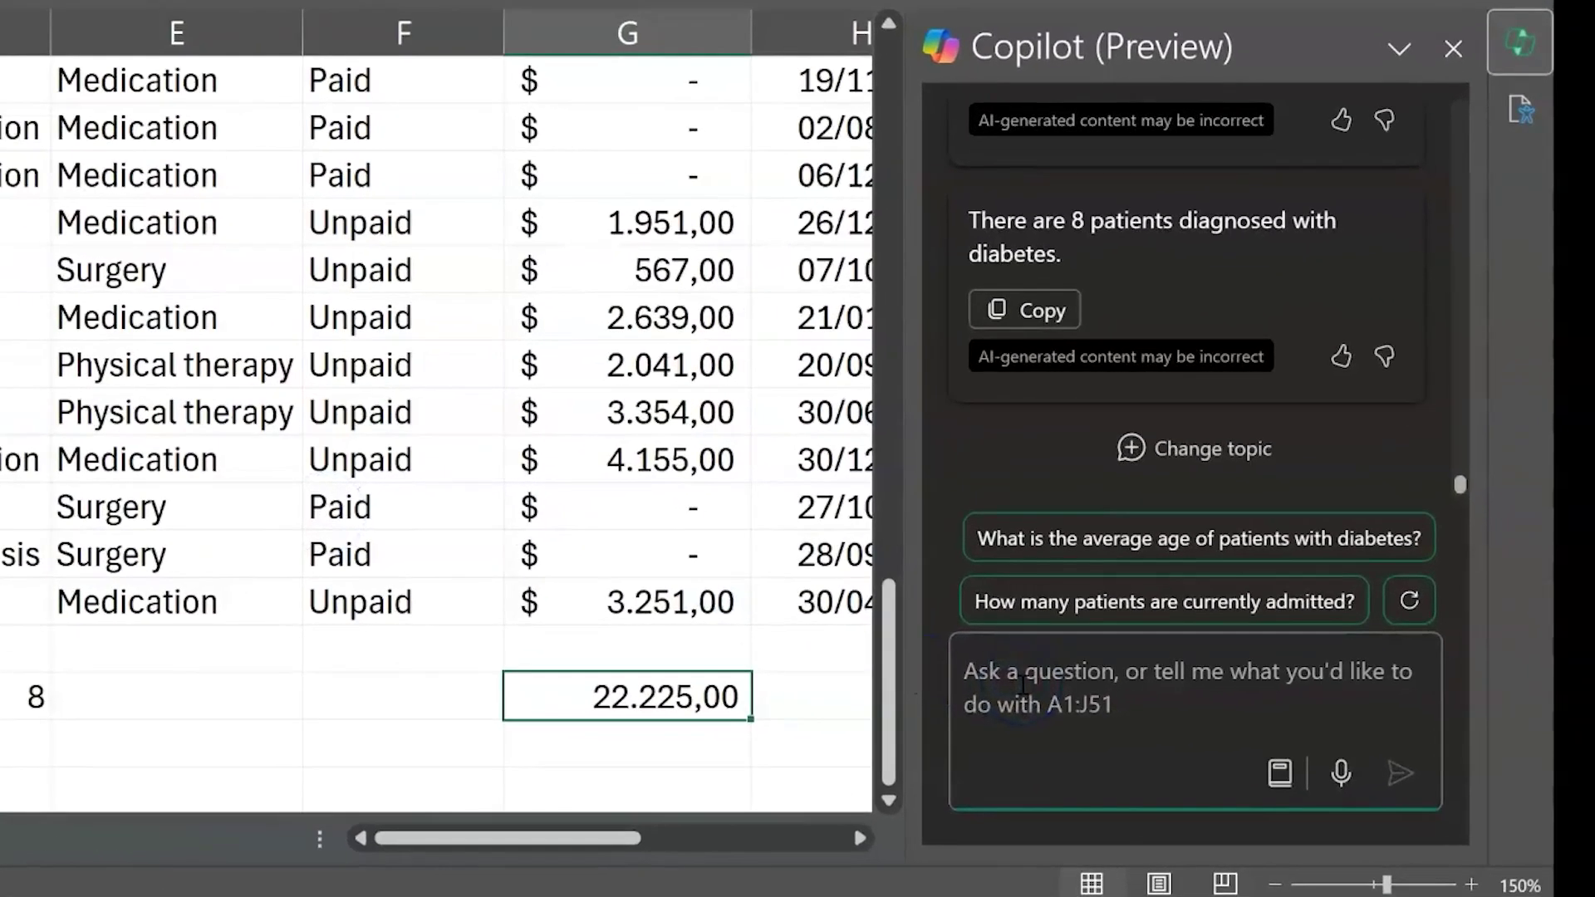
pyautogui.write('add up the total outstansding')
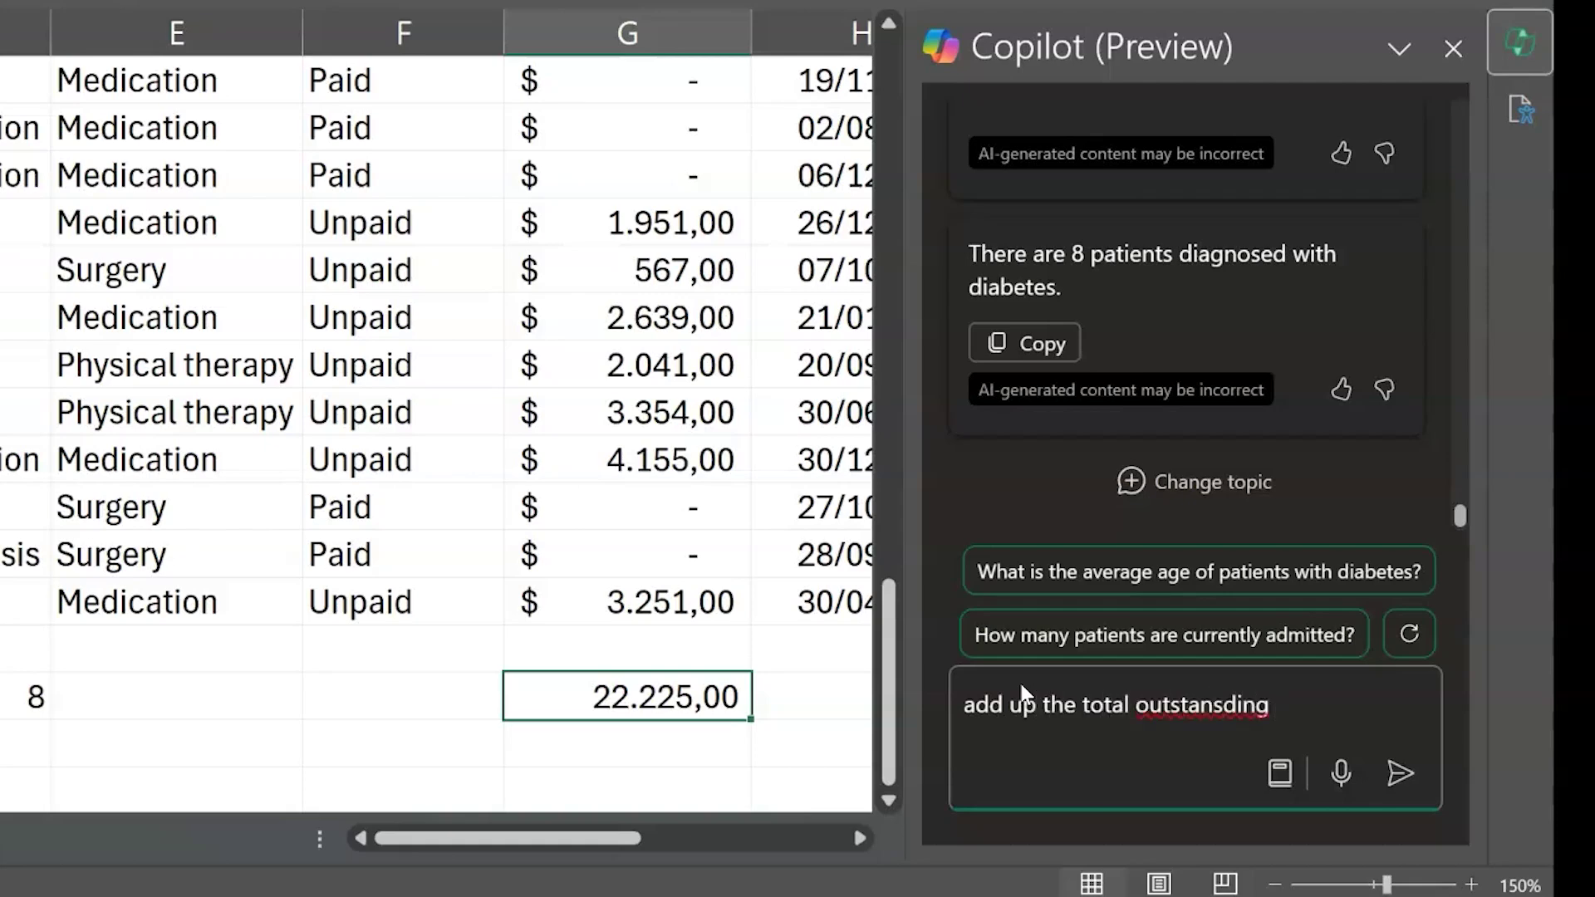
pyautogui.press('BackSpace')
pyautogui.press('BackSpace')
pyautogui.press('BackSpace')
pyautogui.press('BackSpace')
pyautogui.press('BackSpace')
pyautogui.write('ding b')
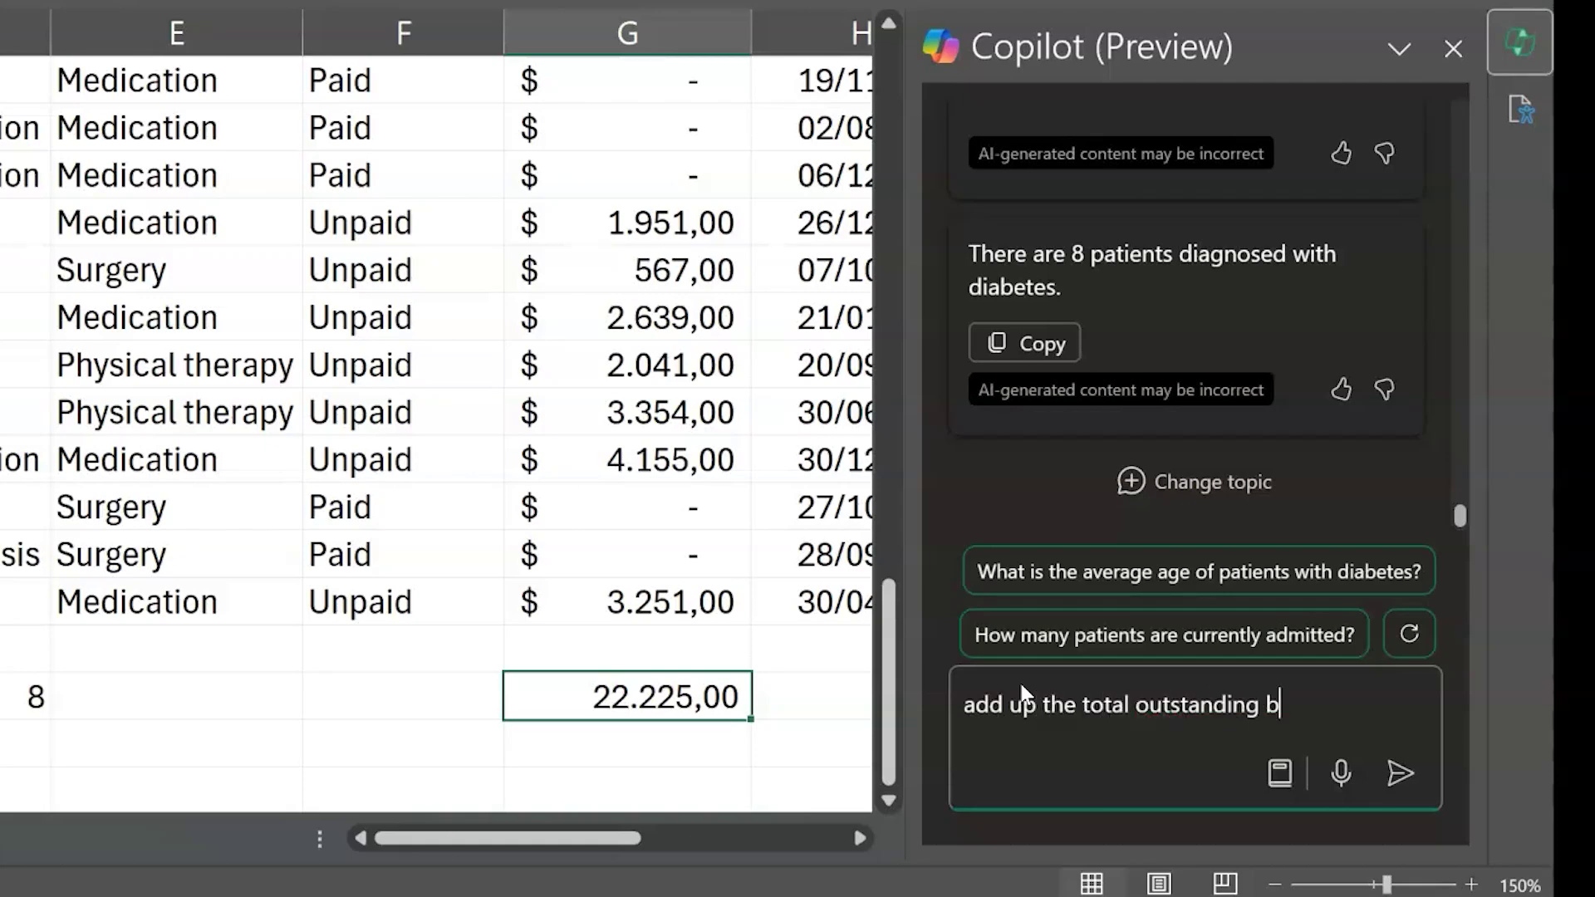
pyautogui.write('ill with')
pyautogui.press('BackSpace')
pyautogui.press('BackSpace')
pyautogui.press('BackSpace')
pyautogui.press('BackSpace')
pyautogui.write('for patients with')
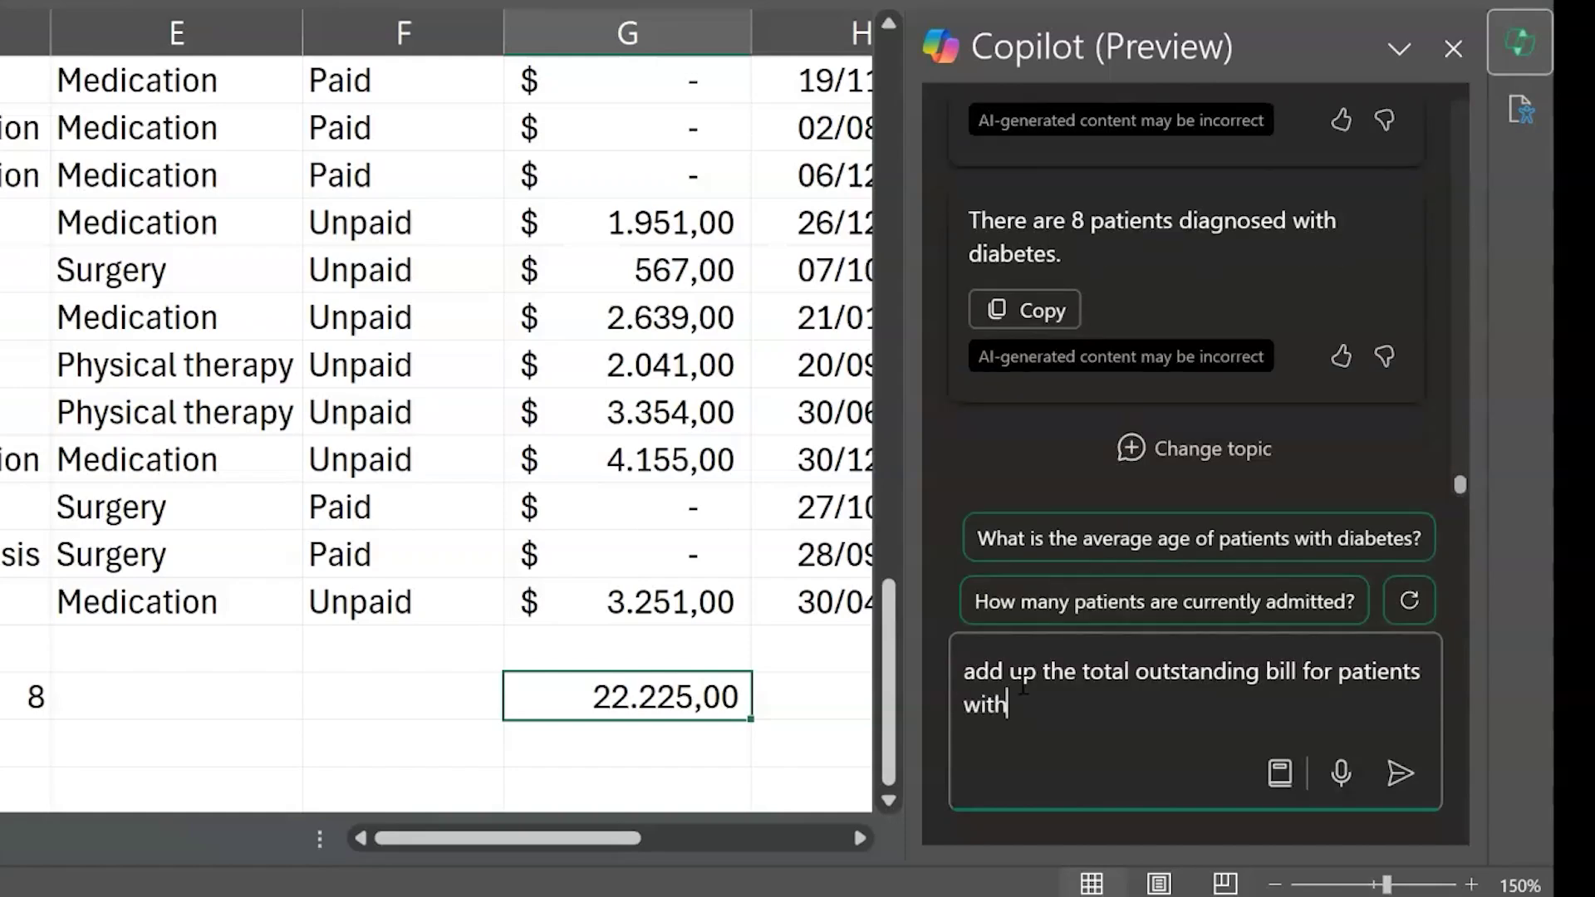
pyautogui.write(' an asthma diagnosi')
pyautogui.write('s')
pyautogui.press('Return')
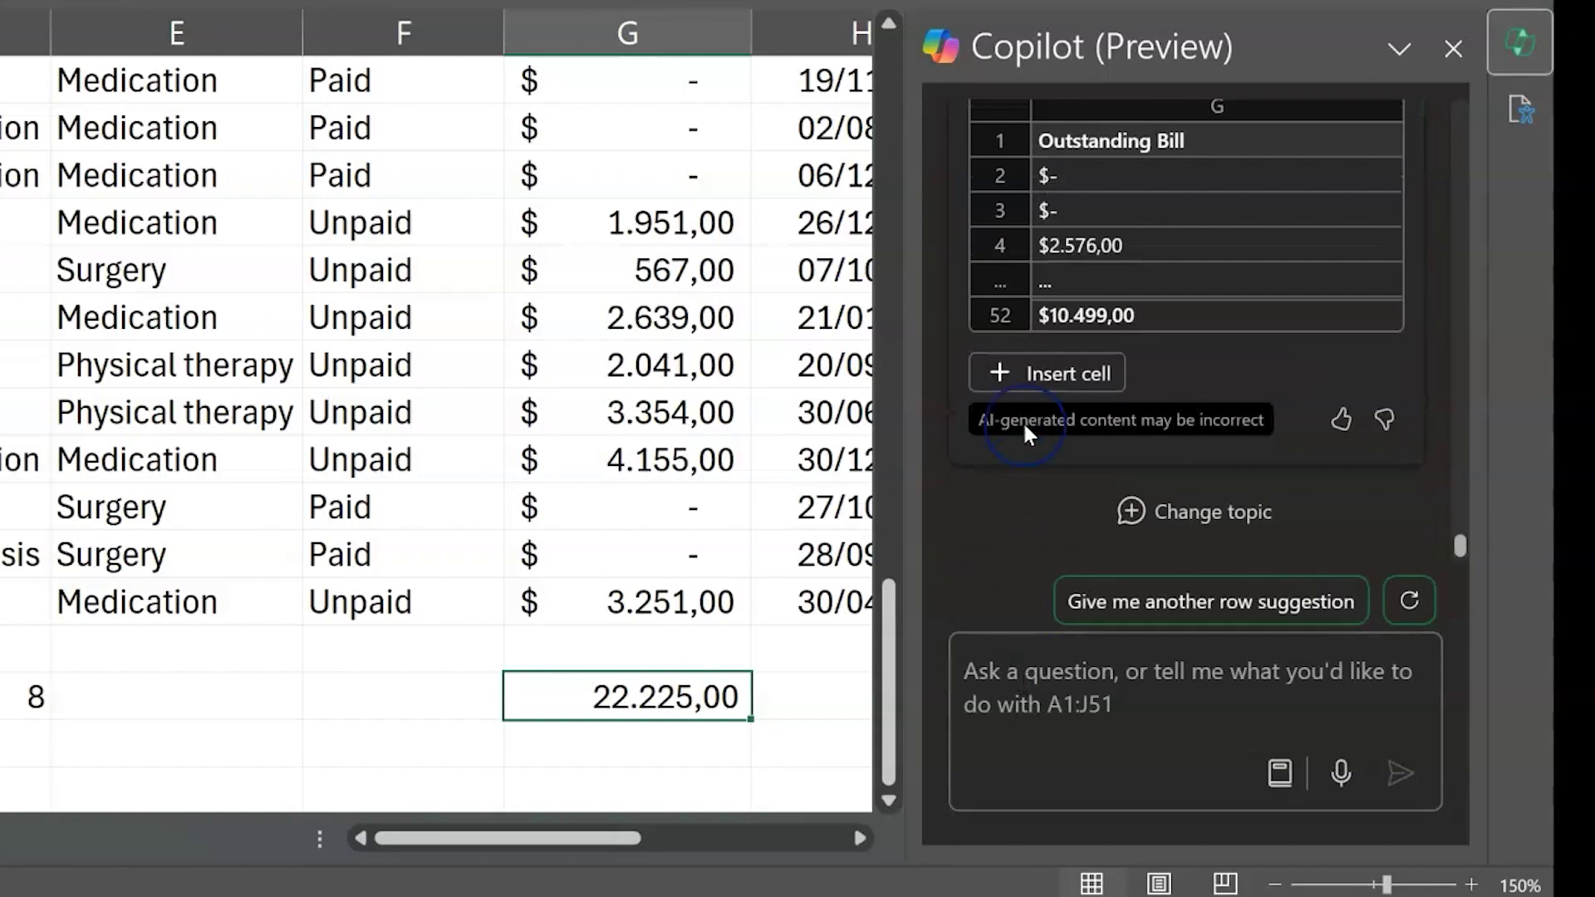
pyautogui.click(1037, 375)
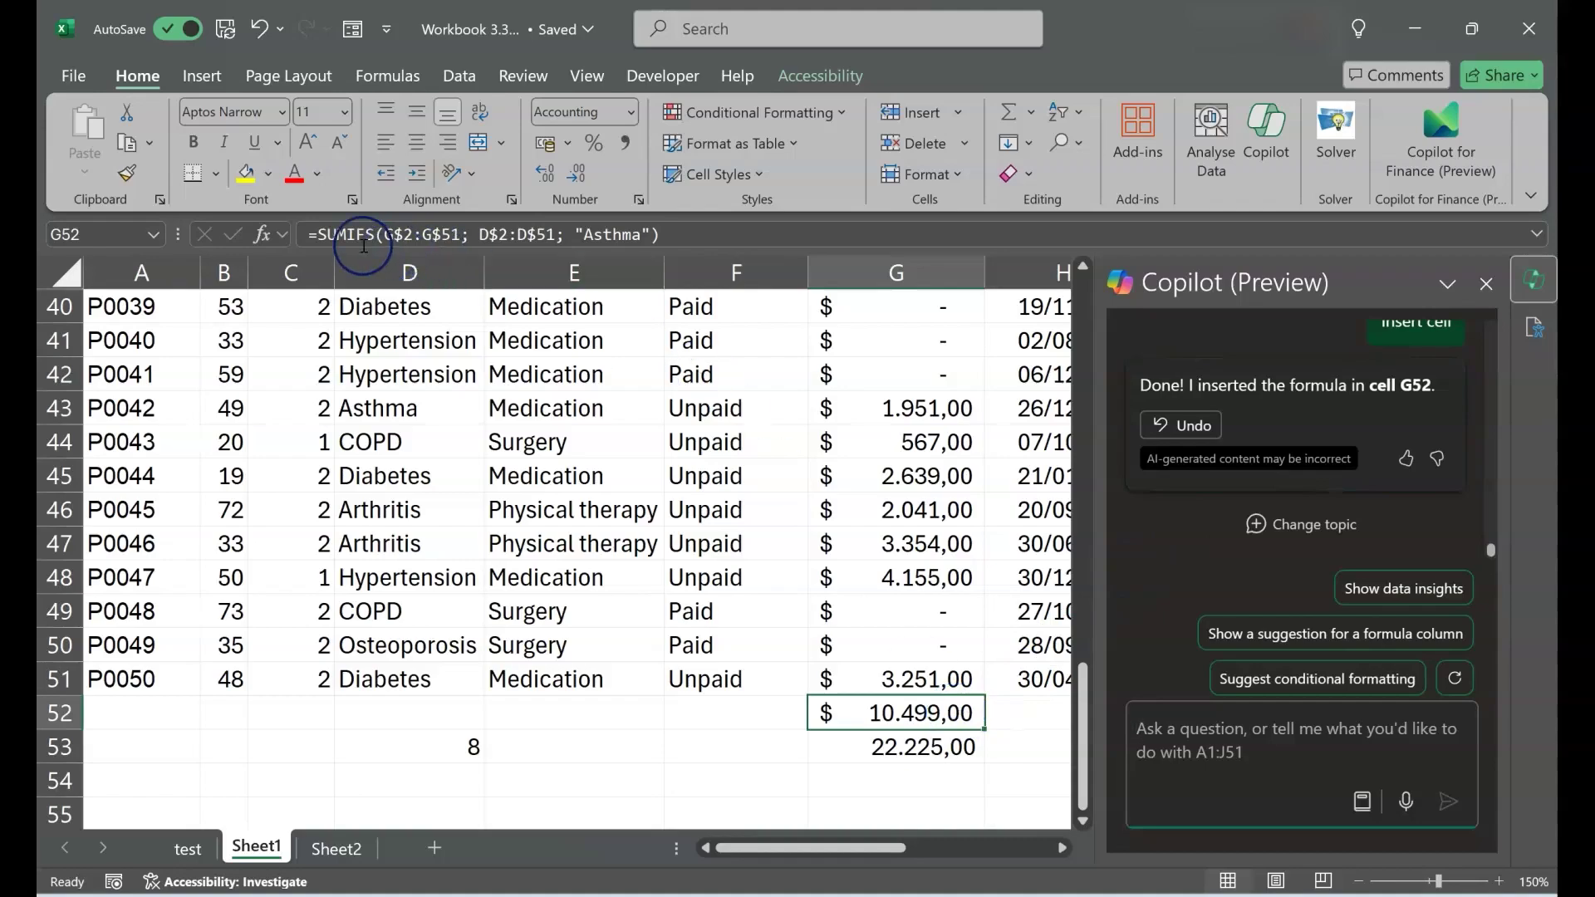
pyautogui.click(391, 777)
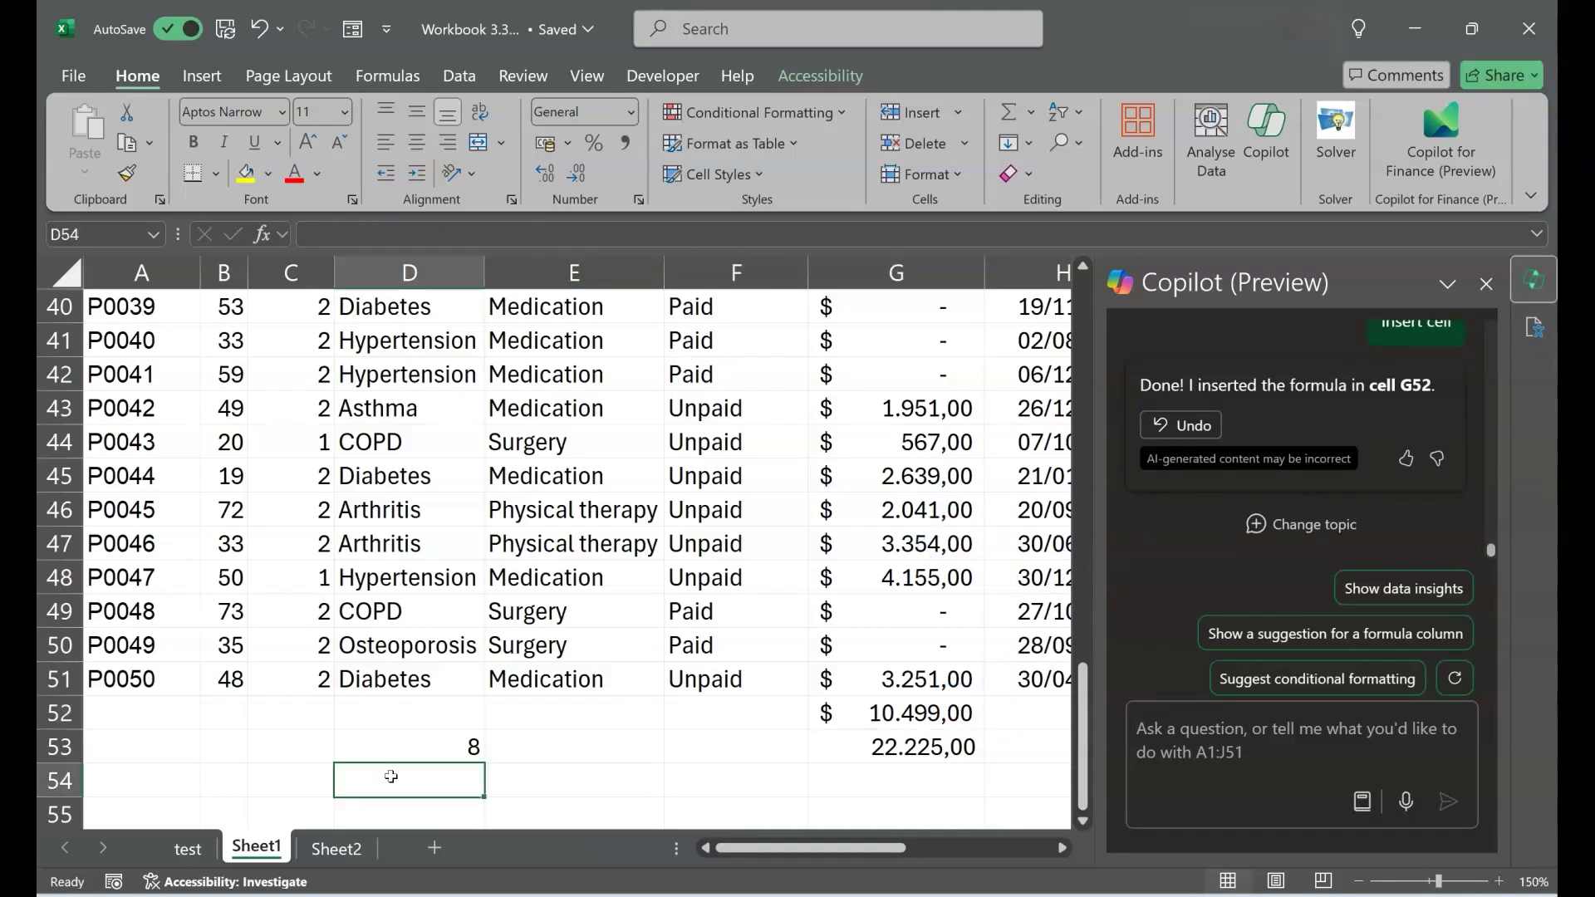
pyautogui.write('=averageIF')
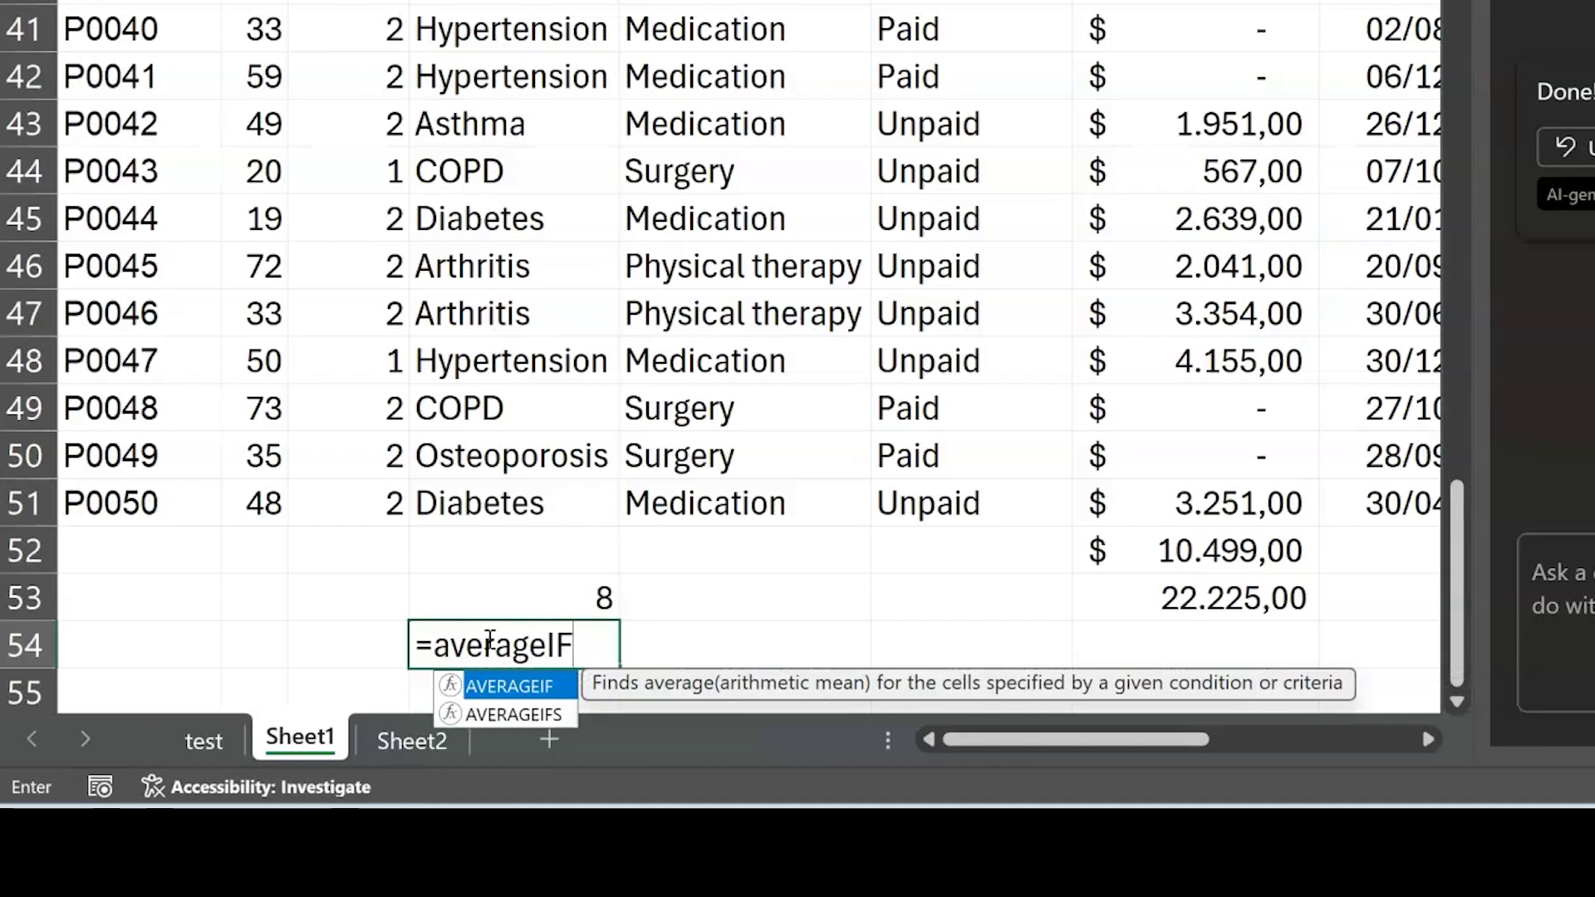
pyautogui.press('Escape')
pyautogui.press('Escape')
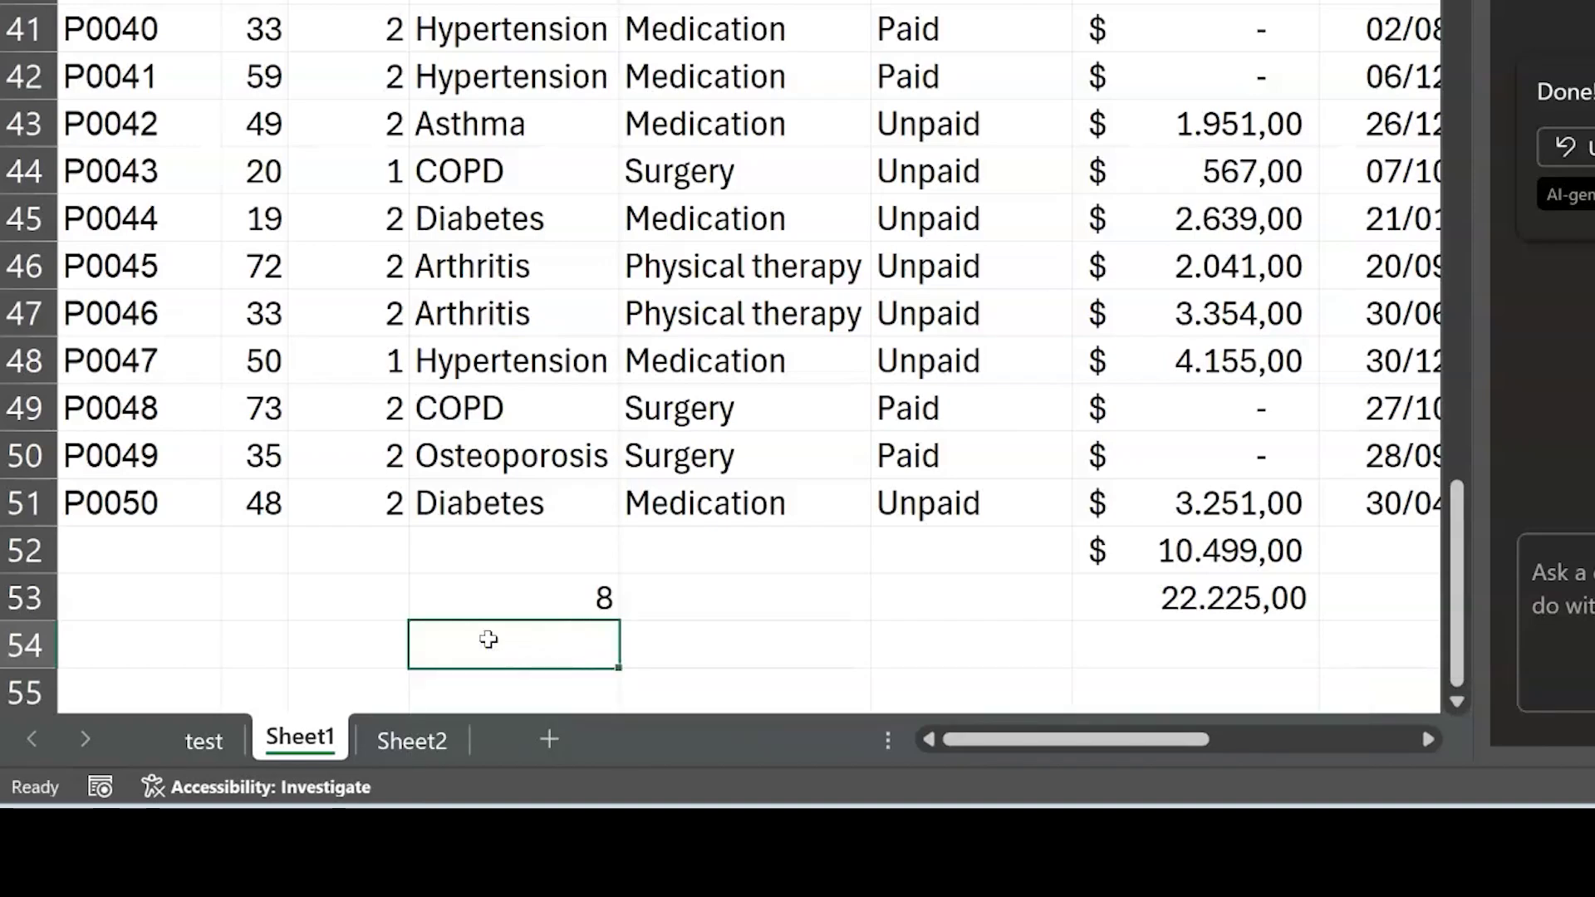
pyautogui.click(506, 650)
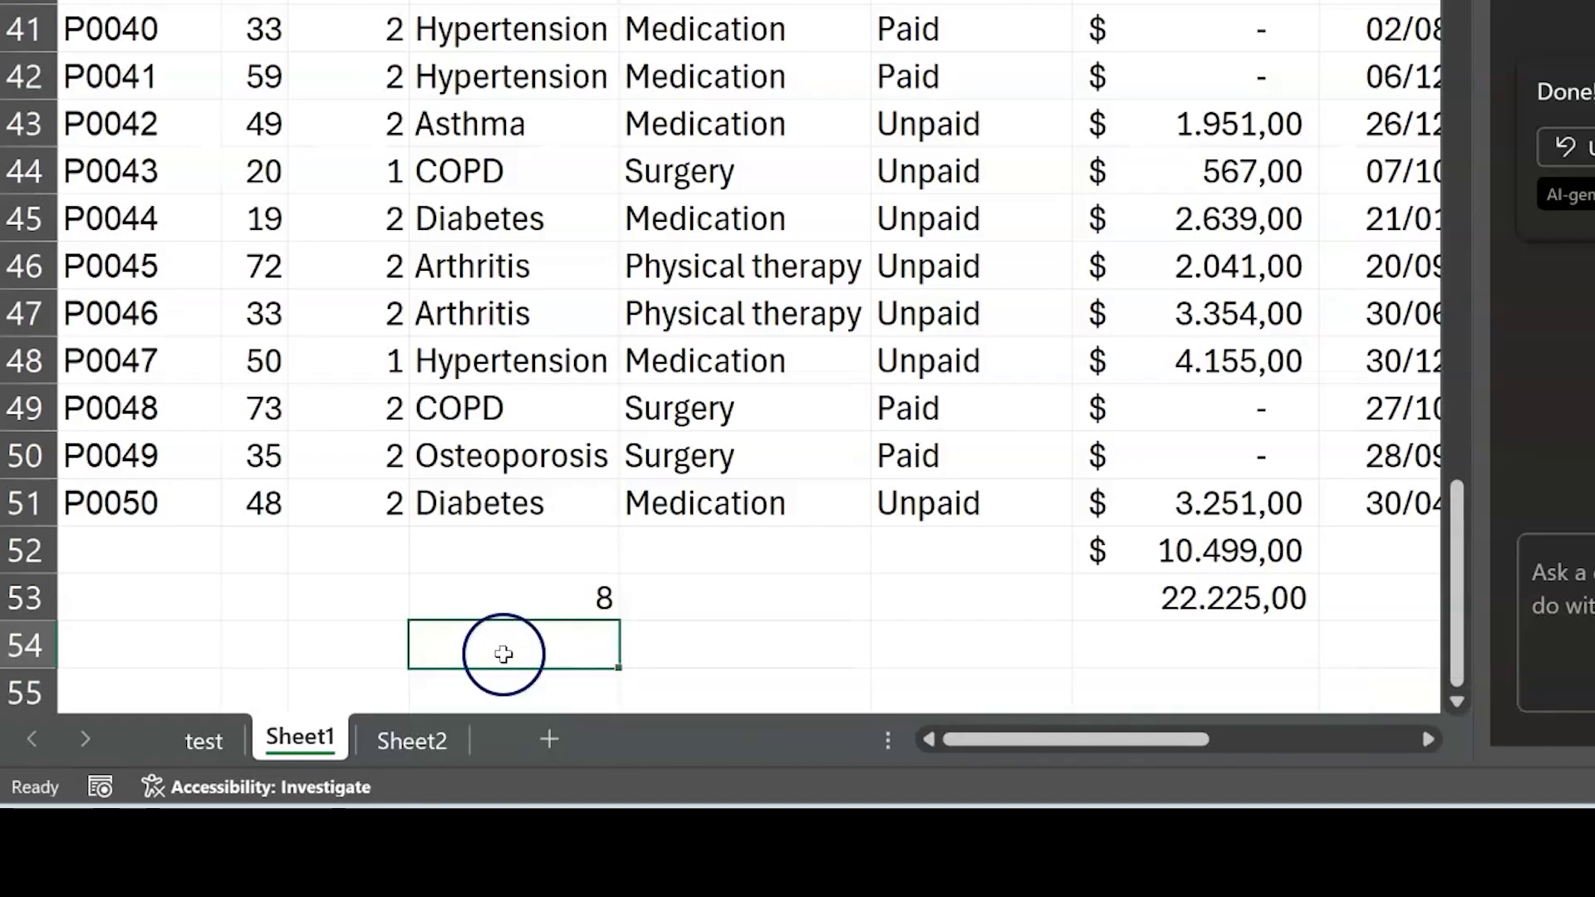
pyautogui.click(520, 470)
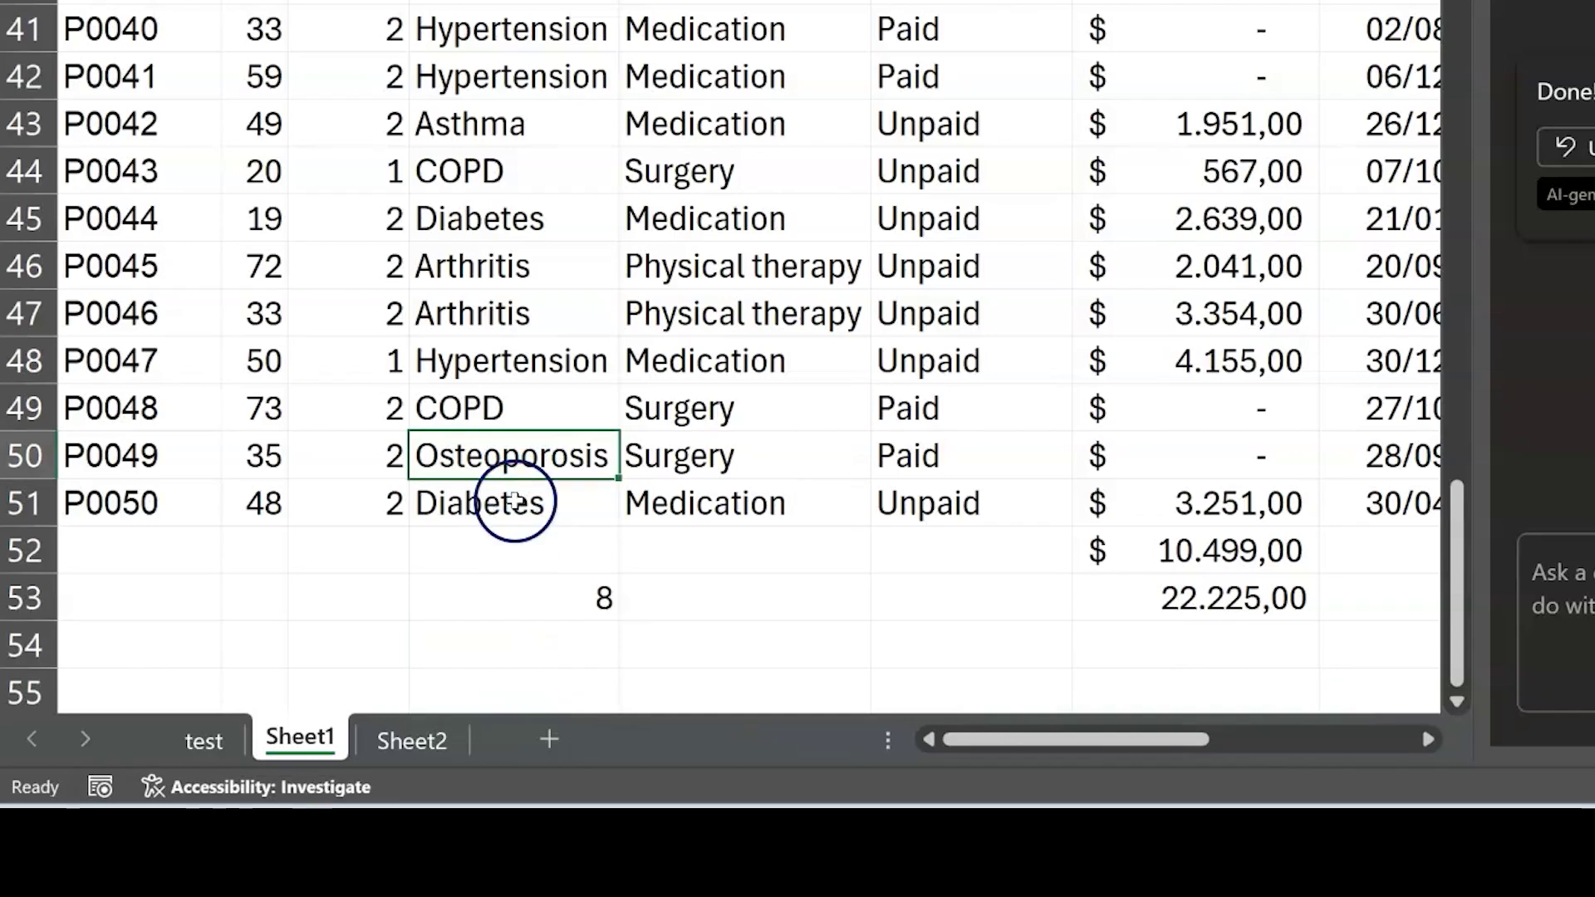
pyautogui.click(522, 661)
pyautogui.write('=')
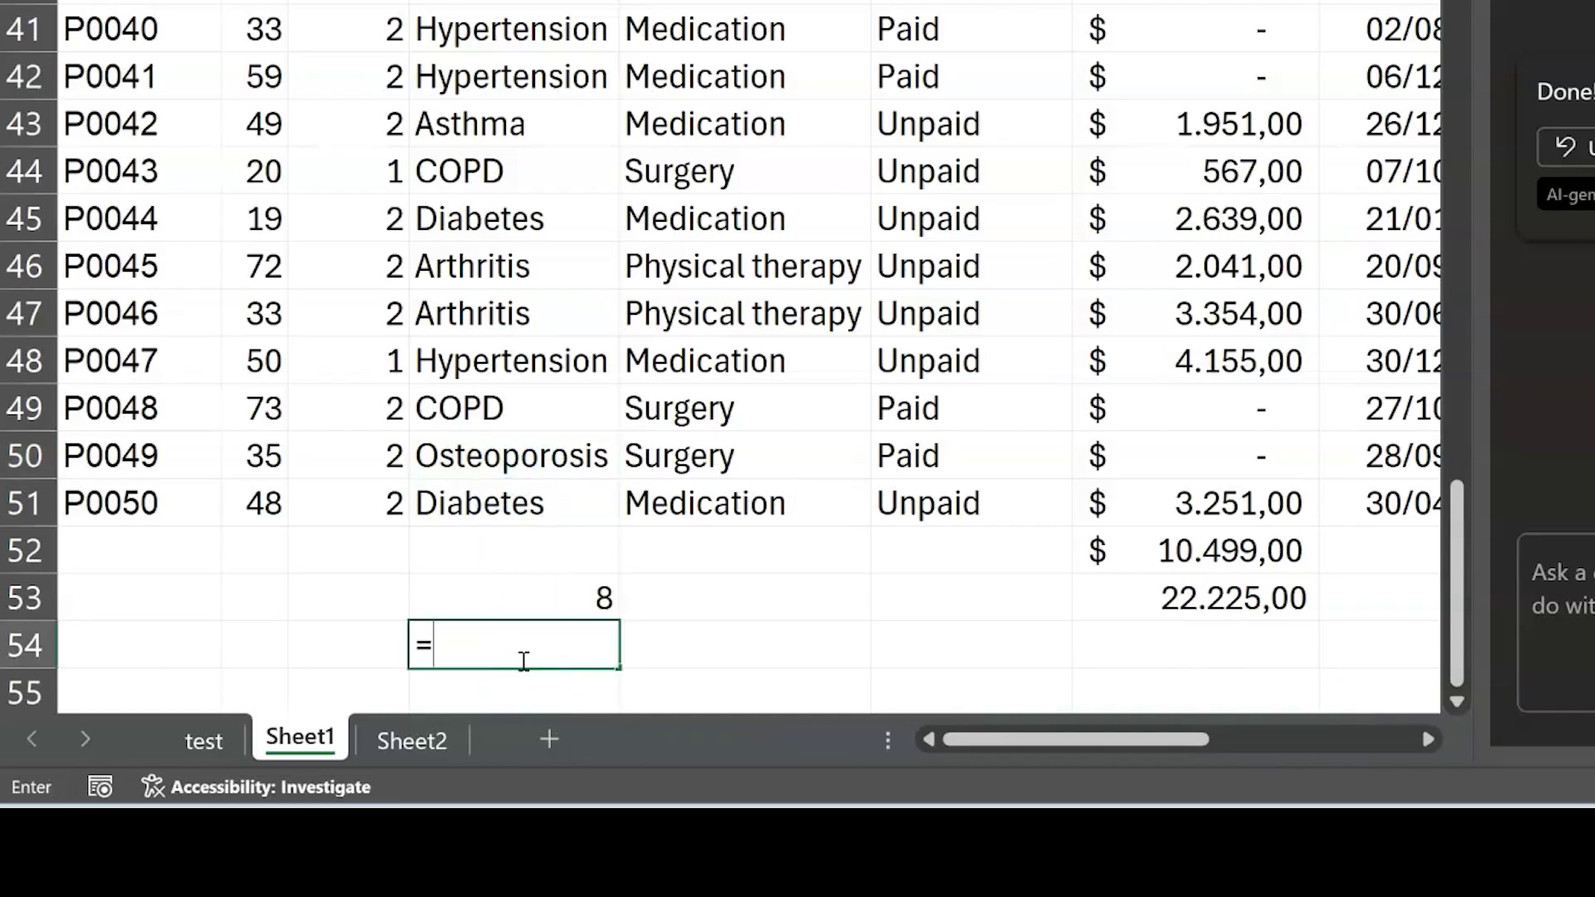
pyautogui.write('average')
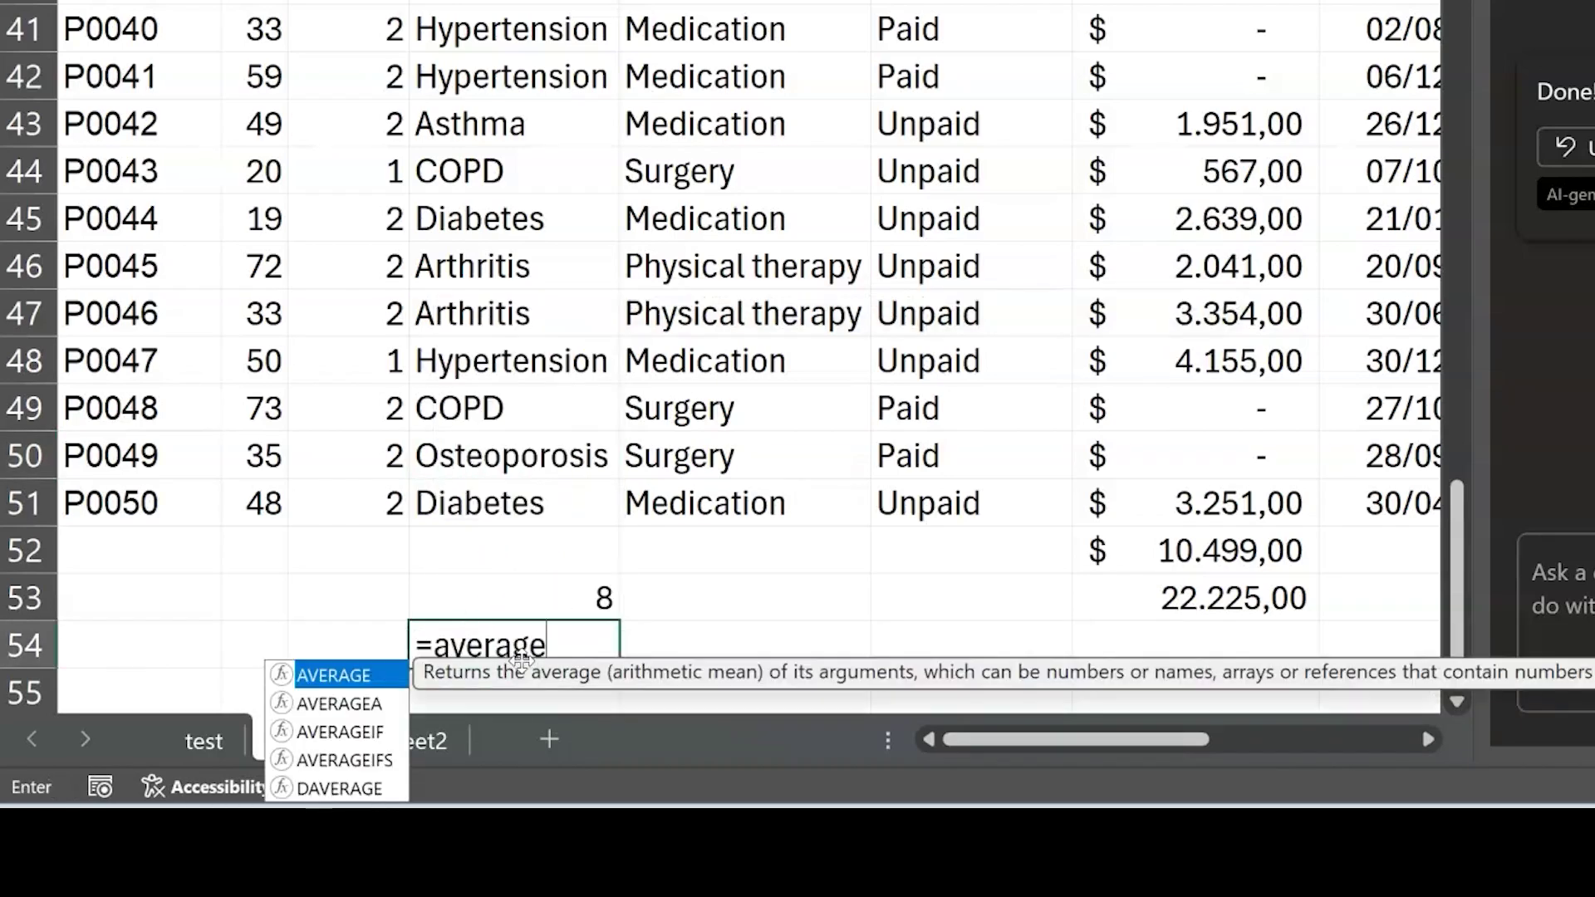
pyautogui.write('if(')
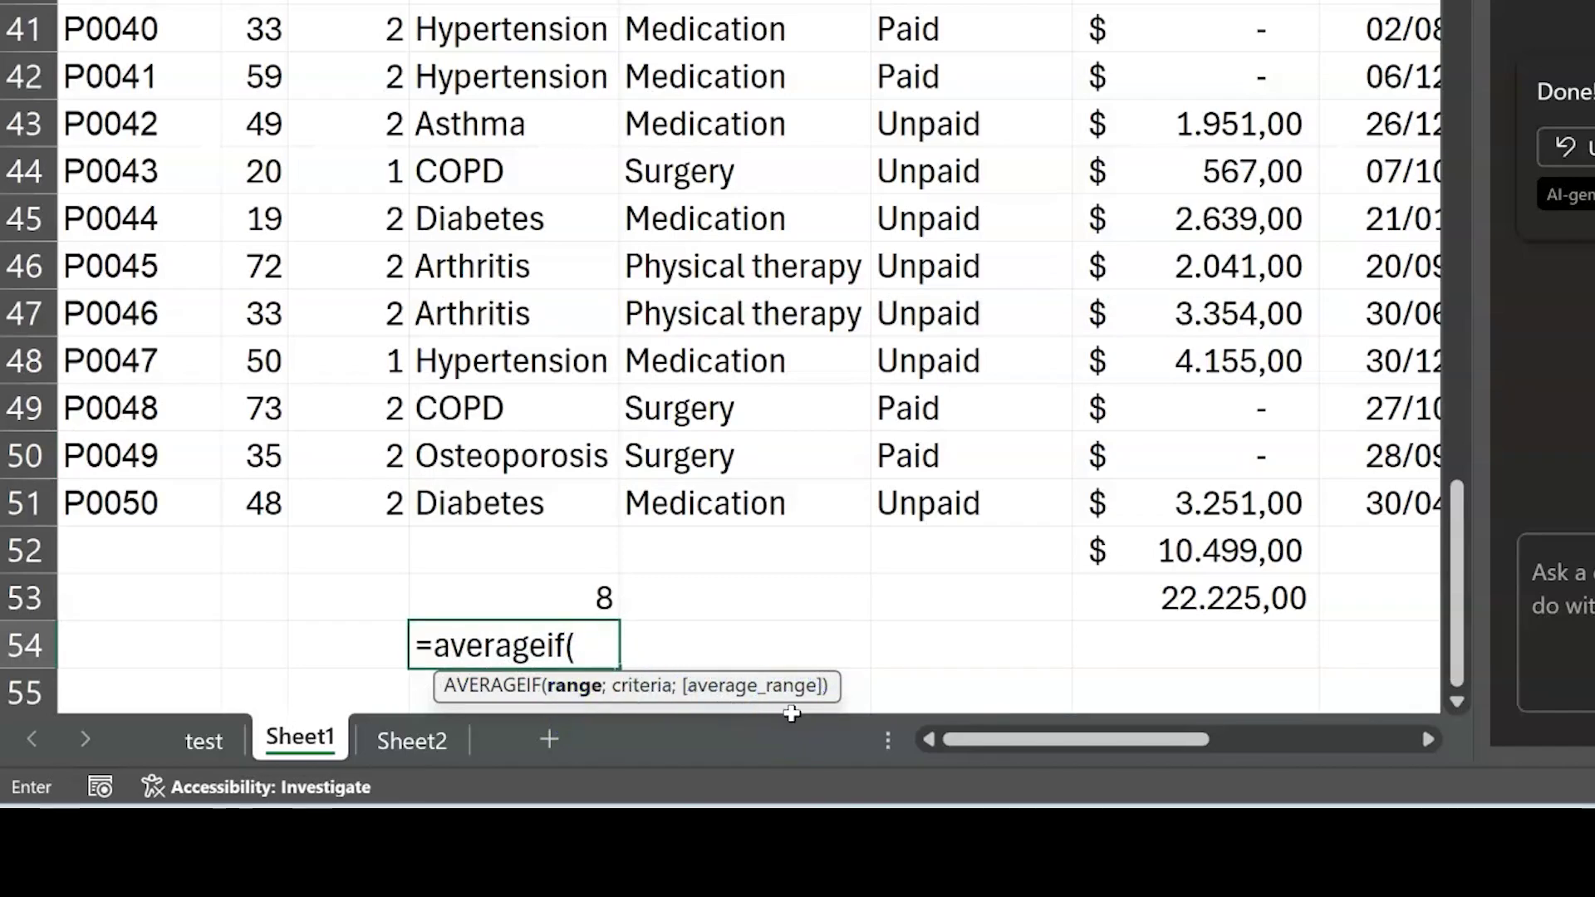
pyautogui.press('Escape')
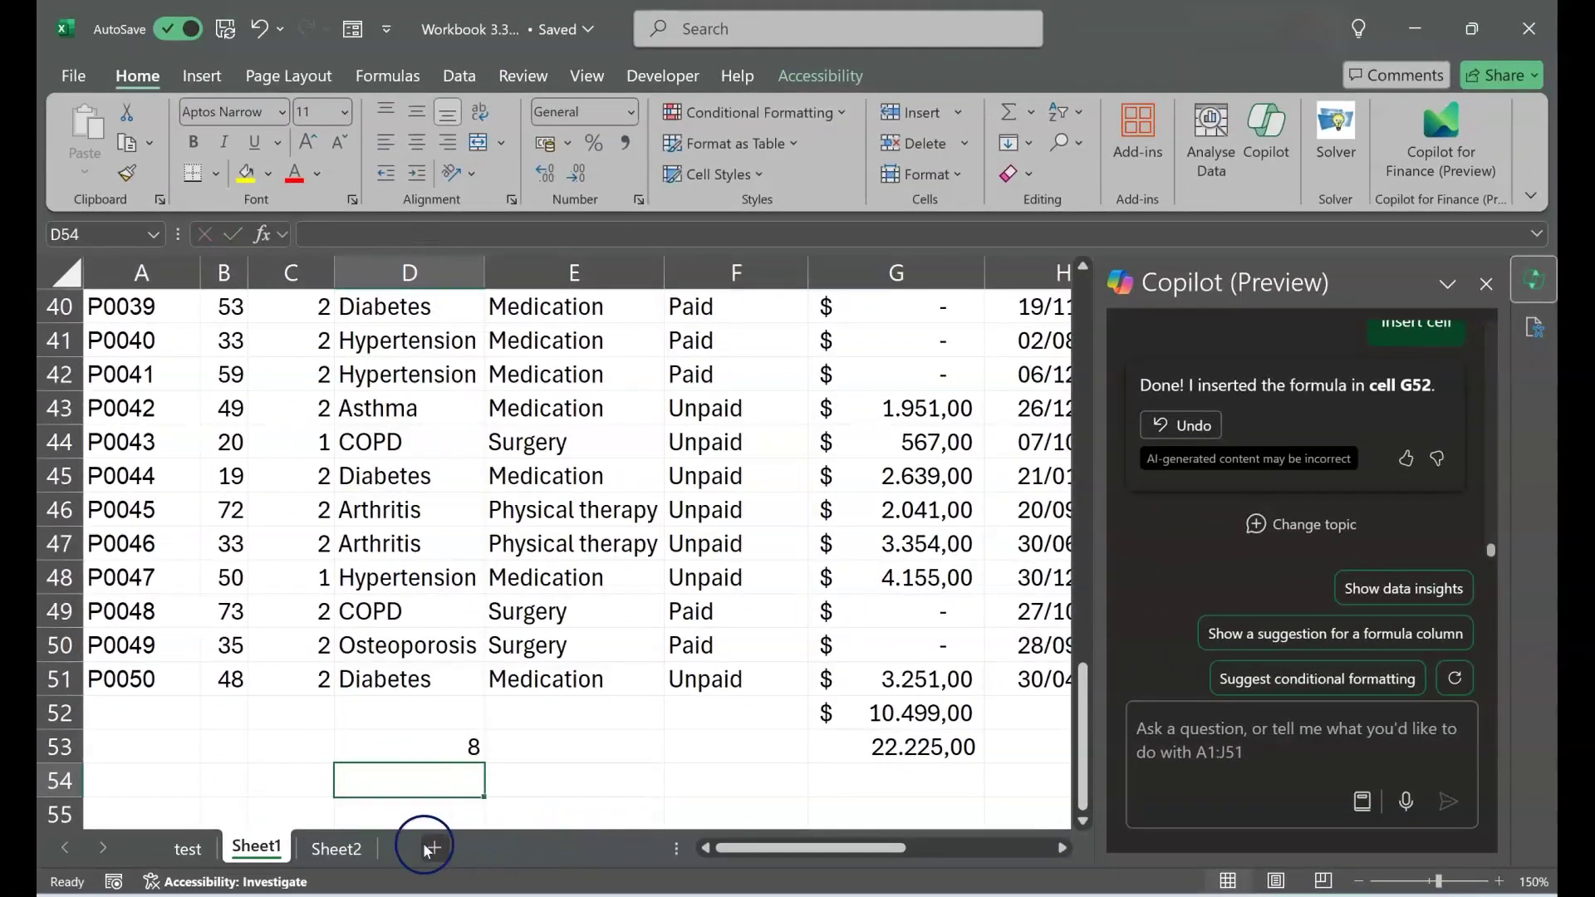
pyautogui.click(347, 852)
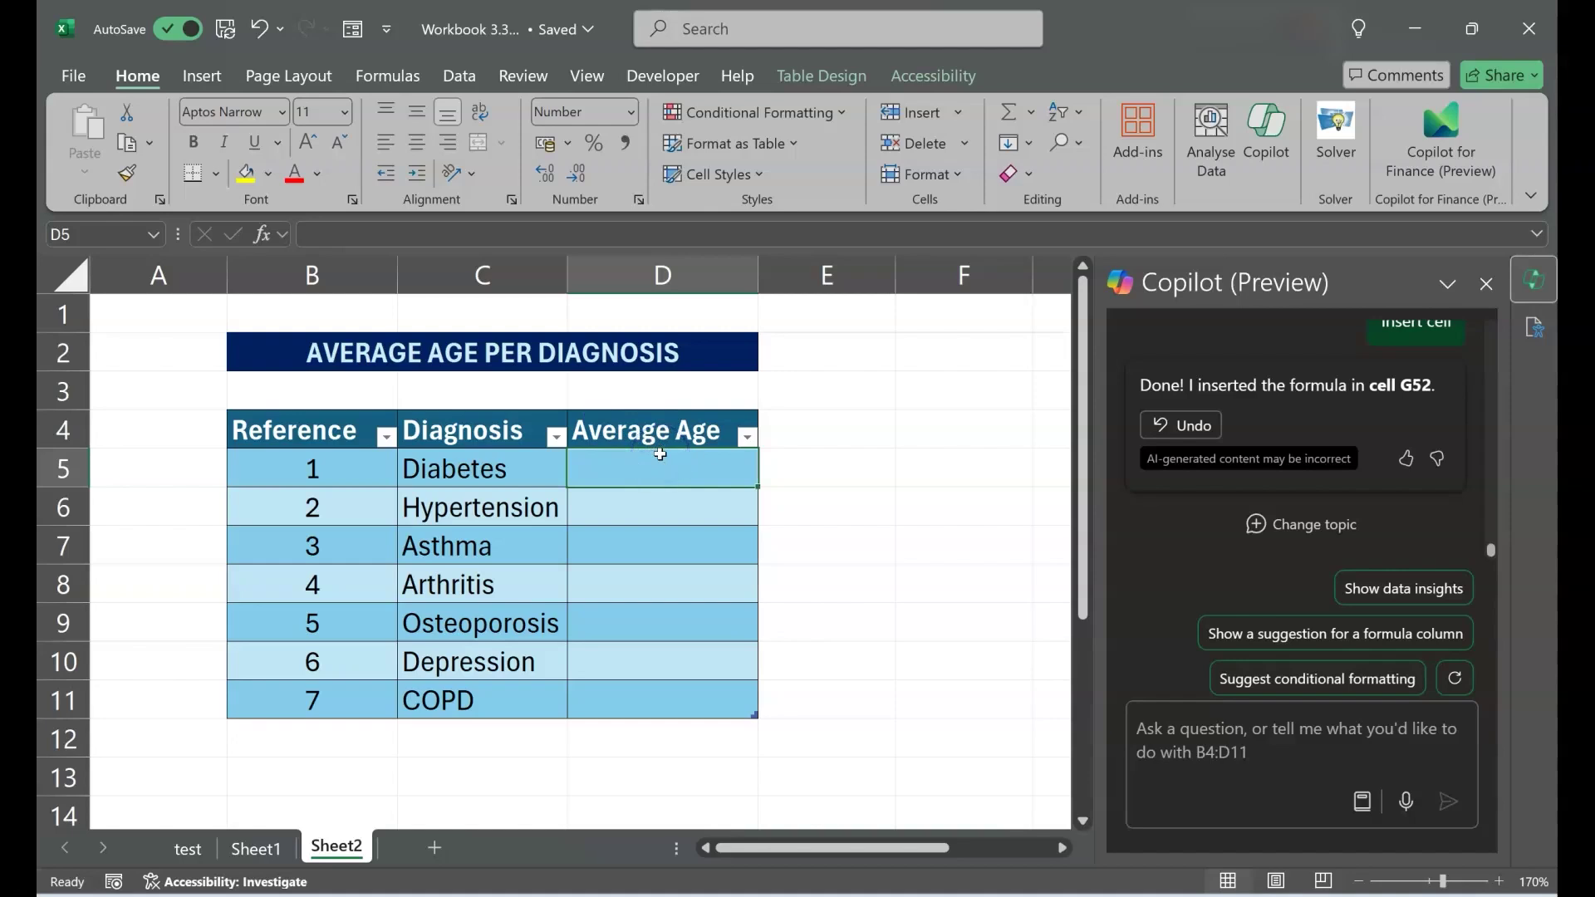
pyautogui.write('=')
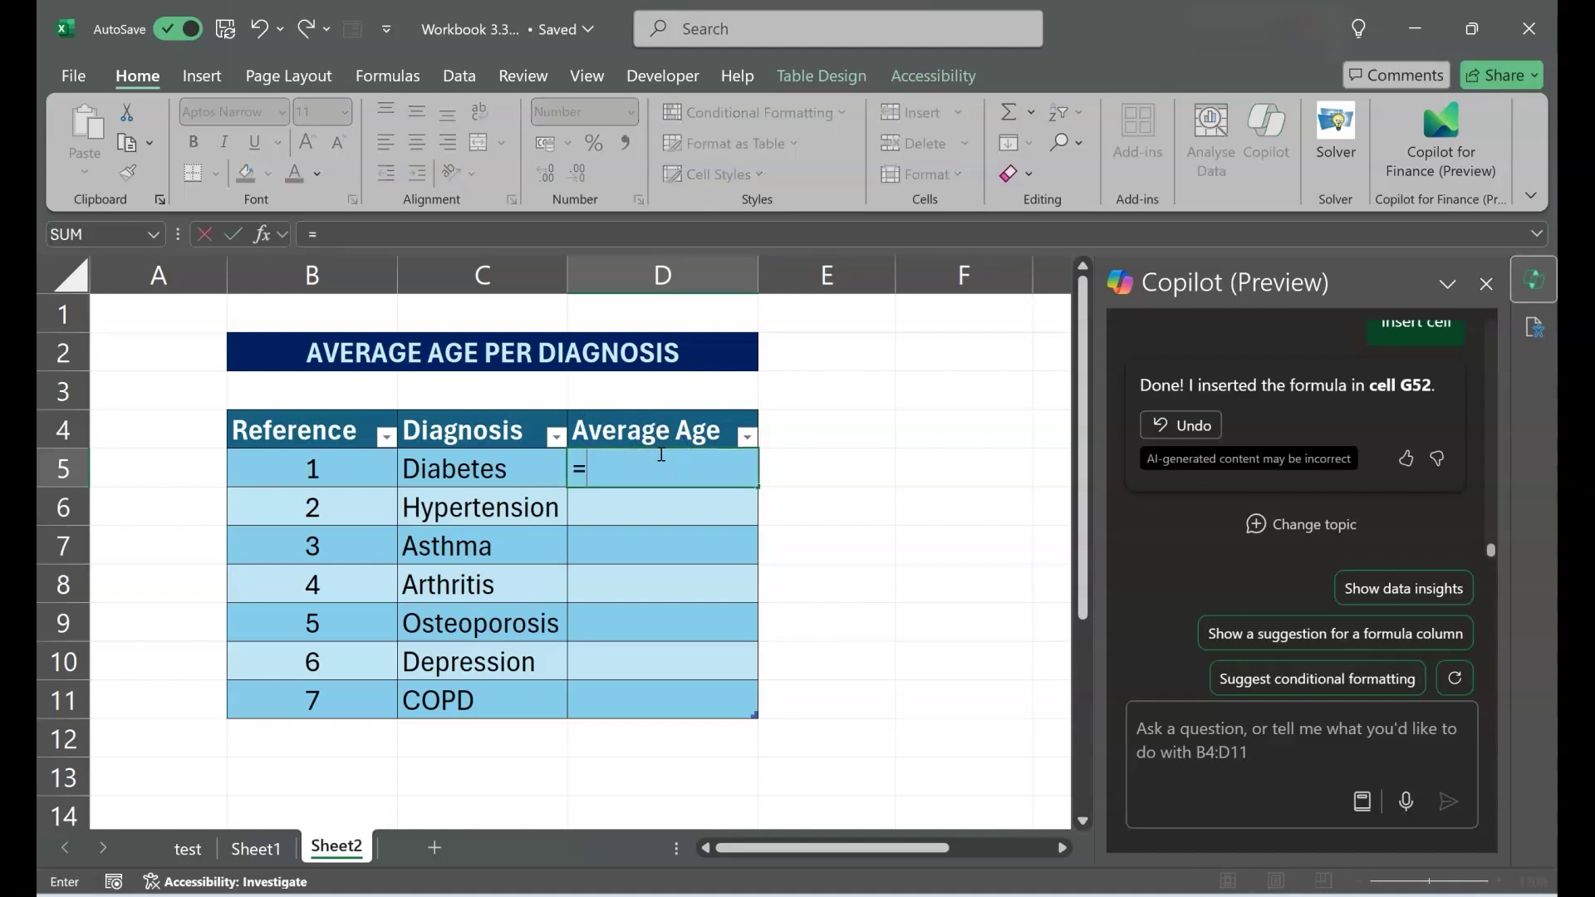
pyautogui.write('averageif(')
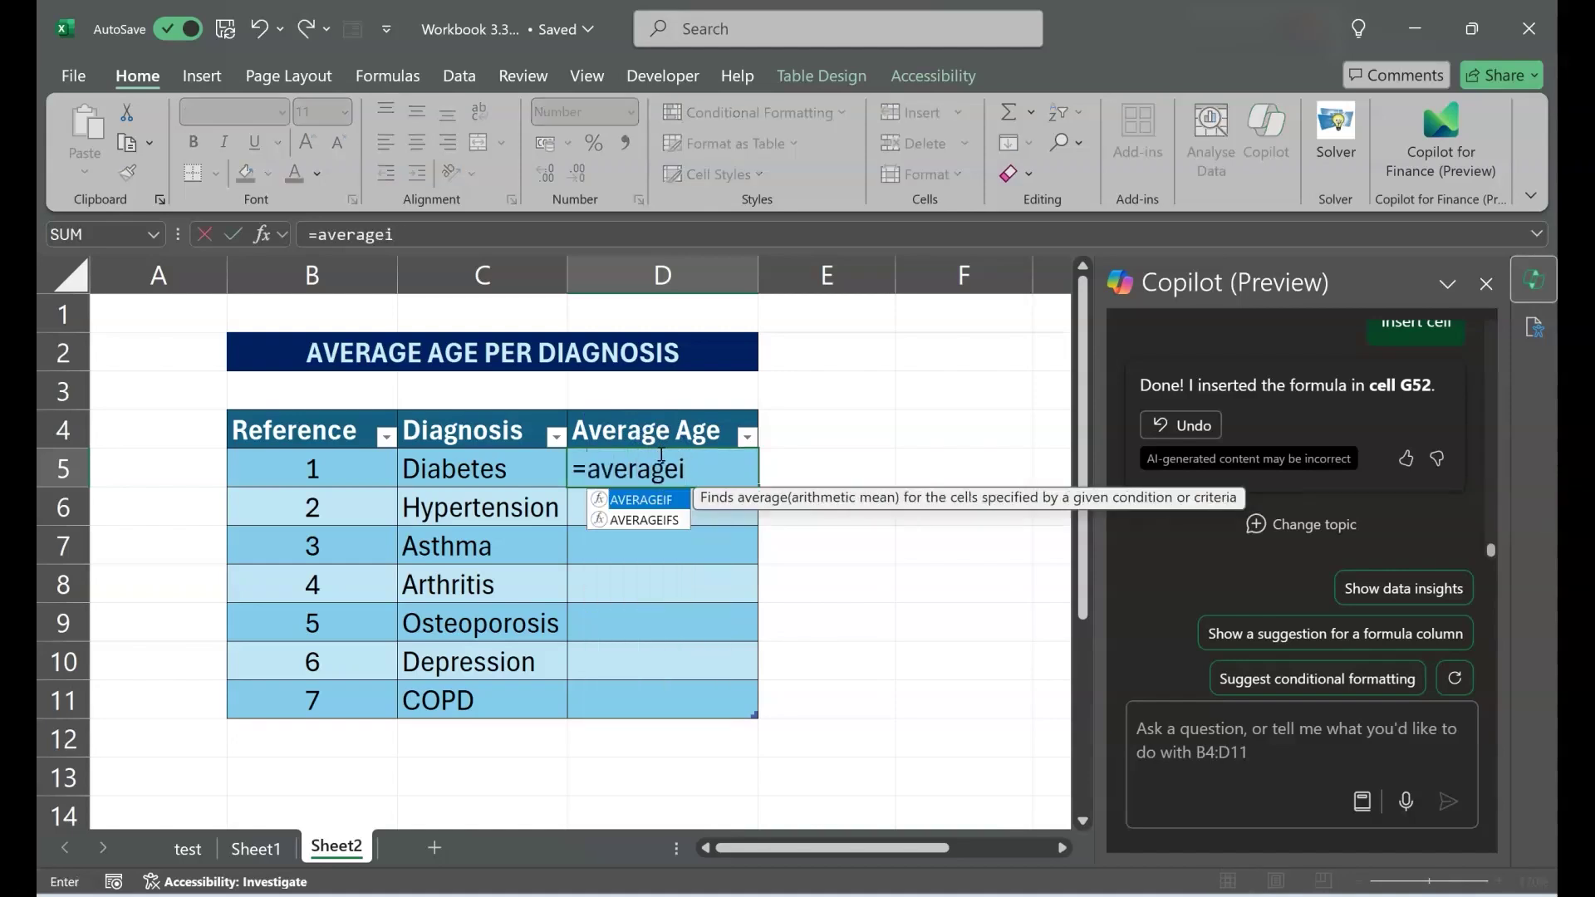
pyautogui.click(253, 847)
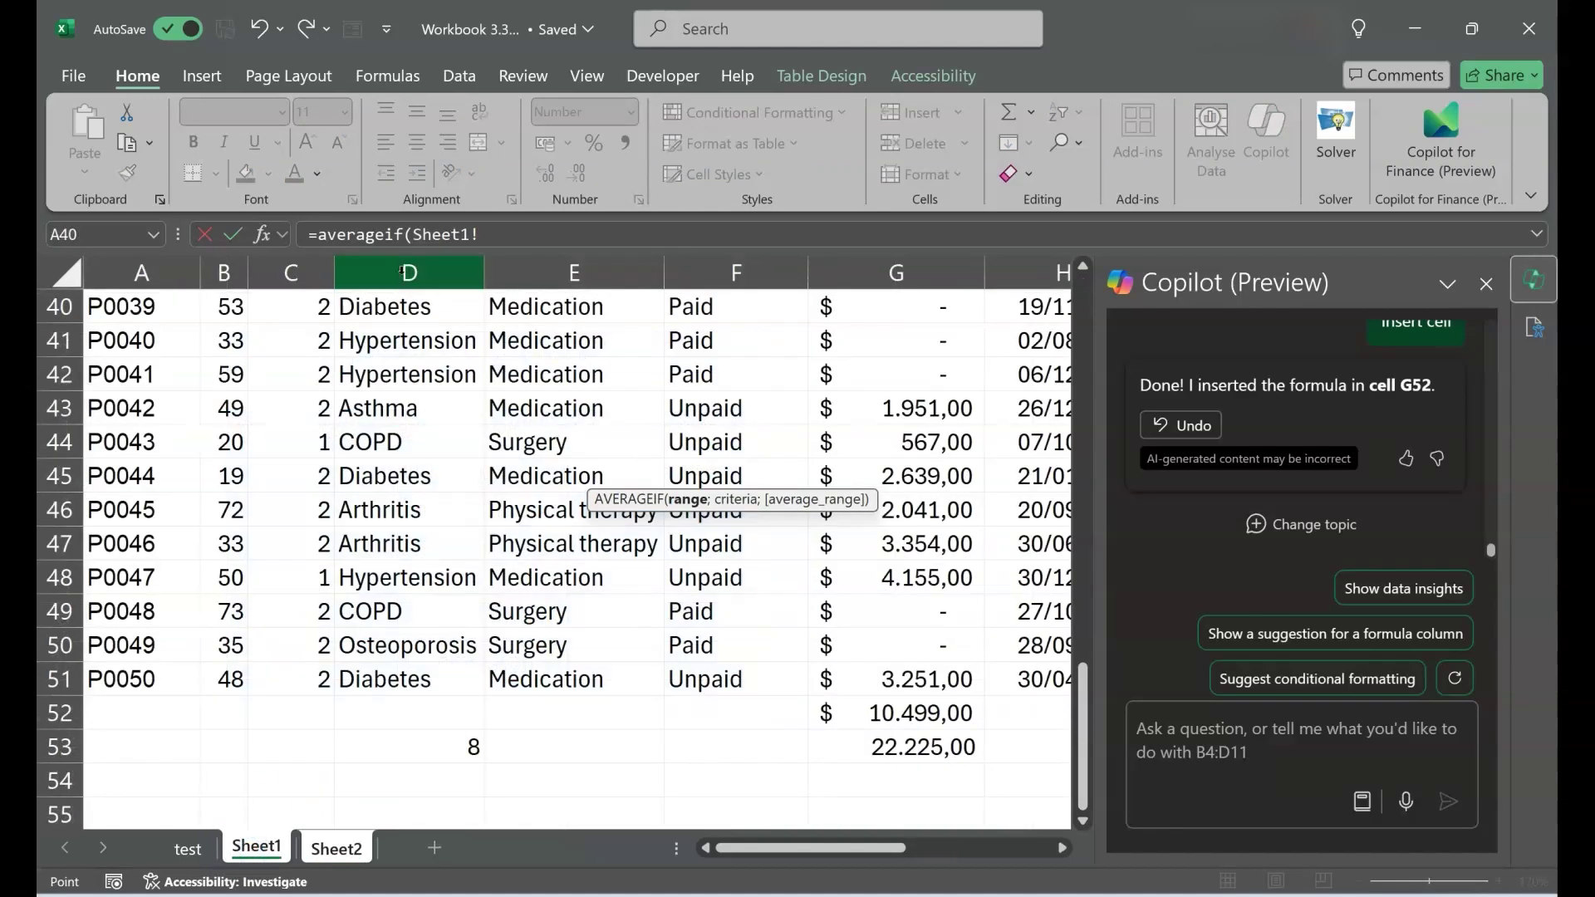
pyautogui.click(405, 272)
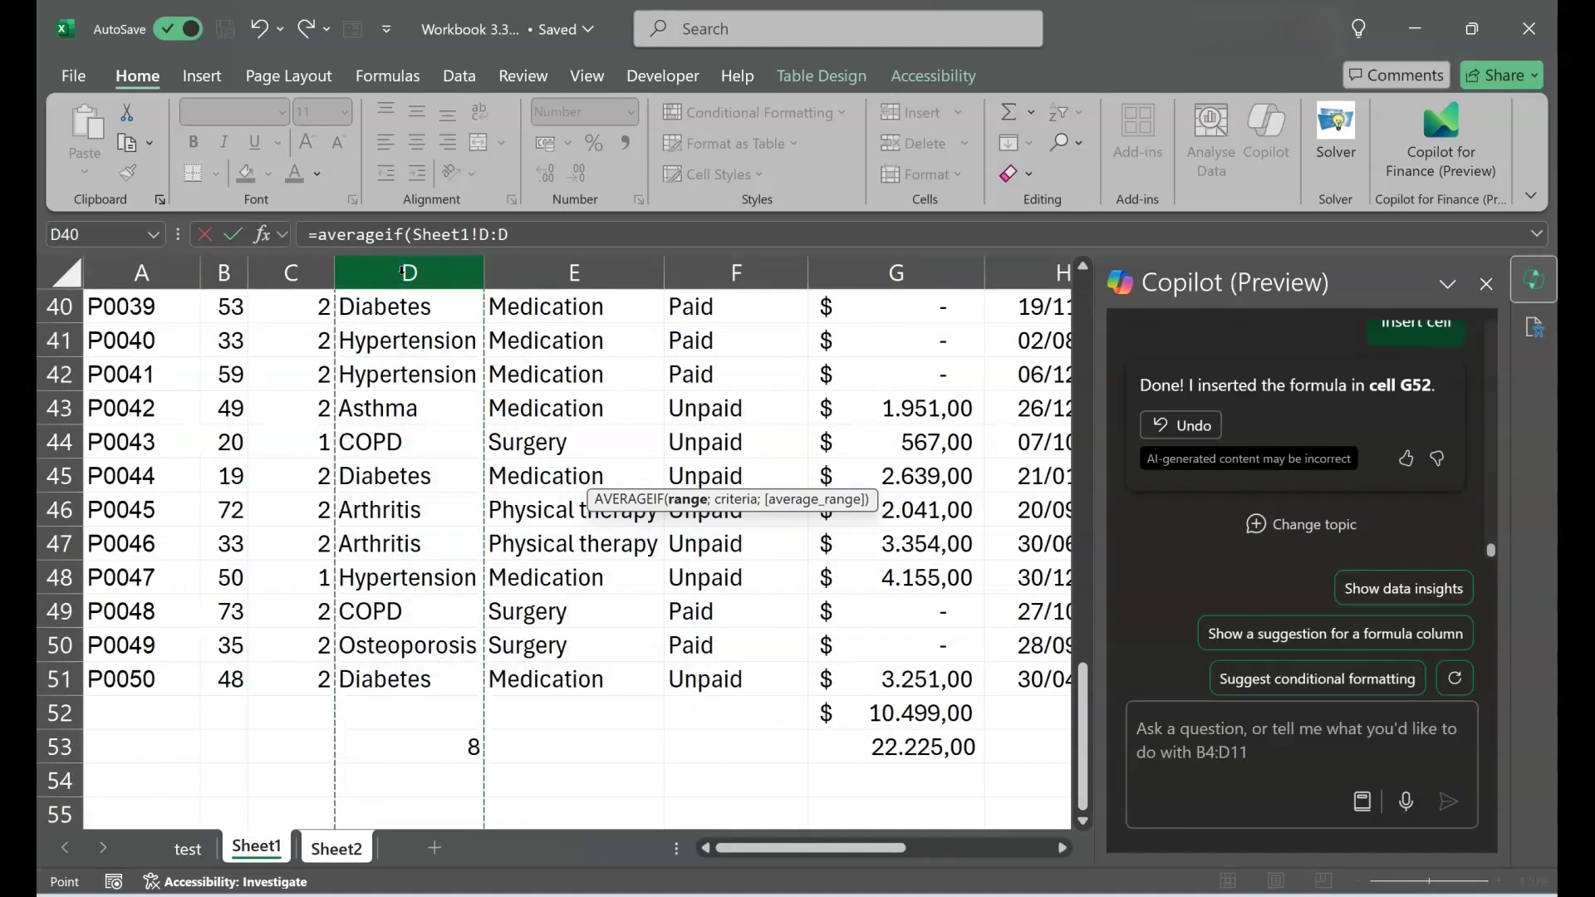
pyautogui.write(';')
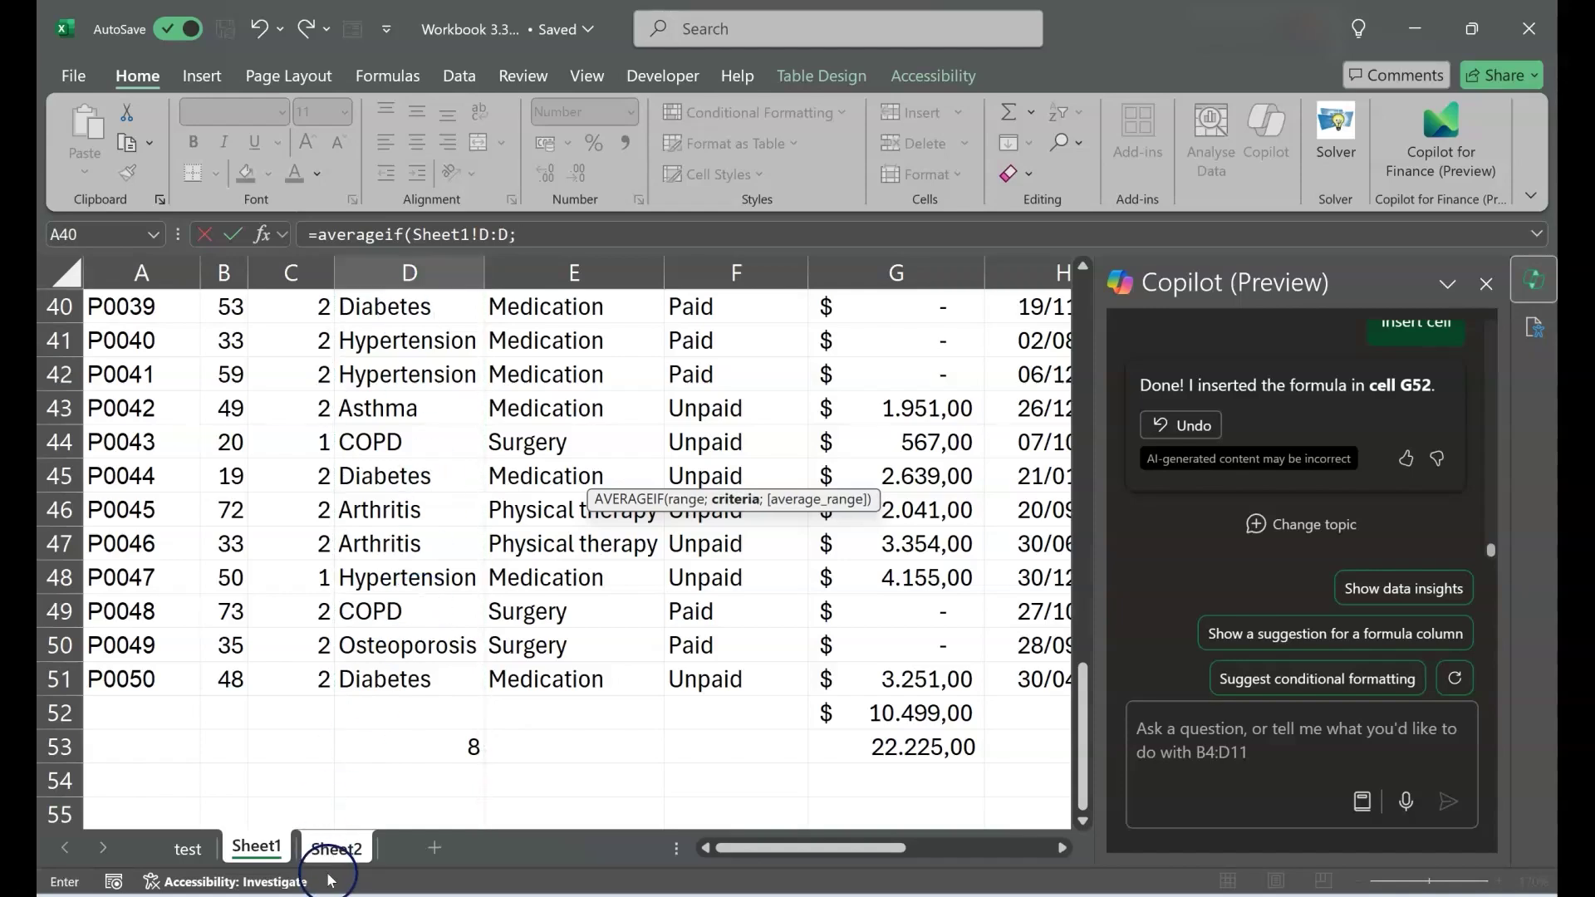
pyautogui.click(336, 849)
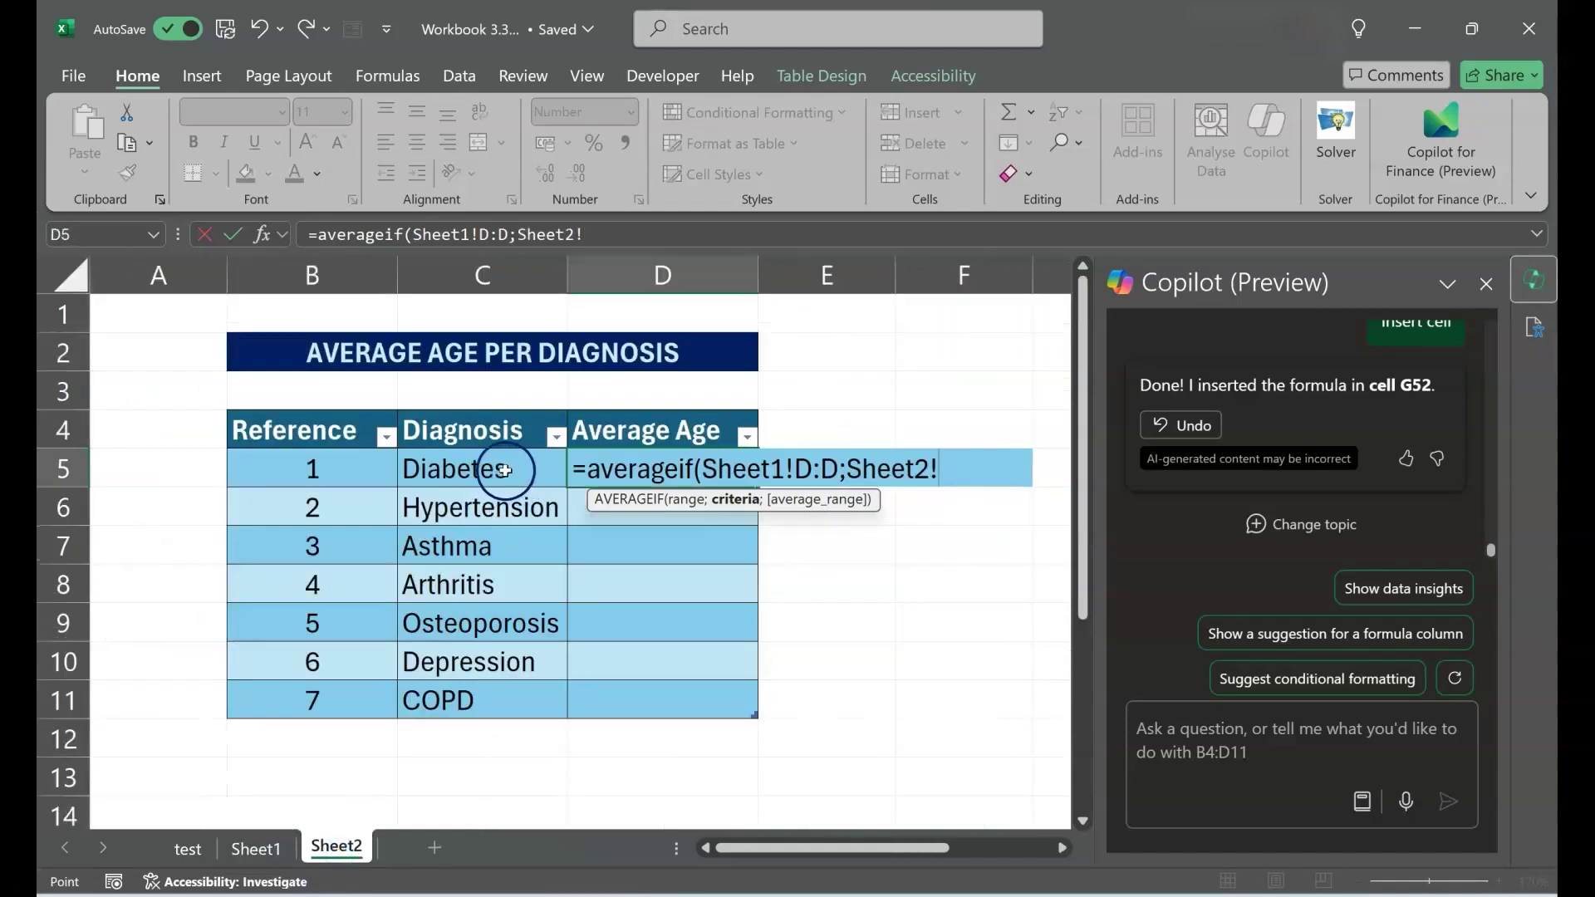
pyautogui.click(503, 471)
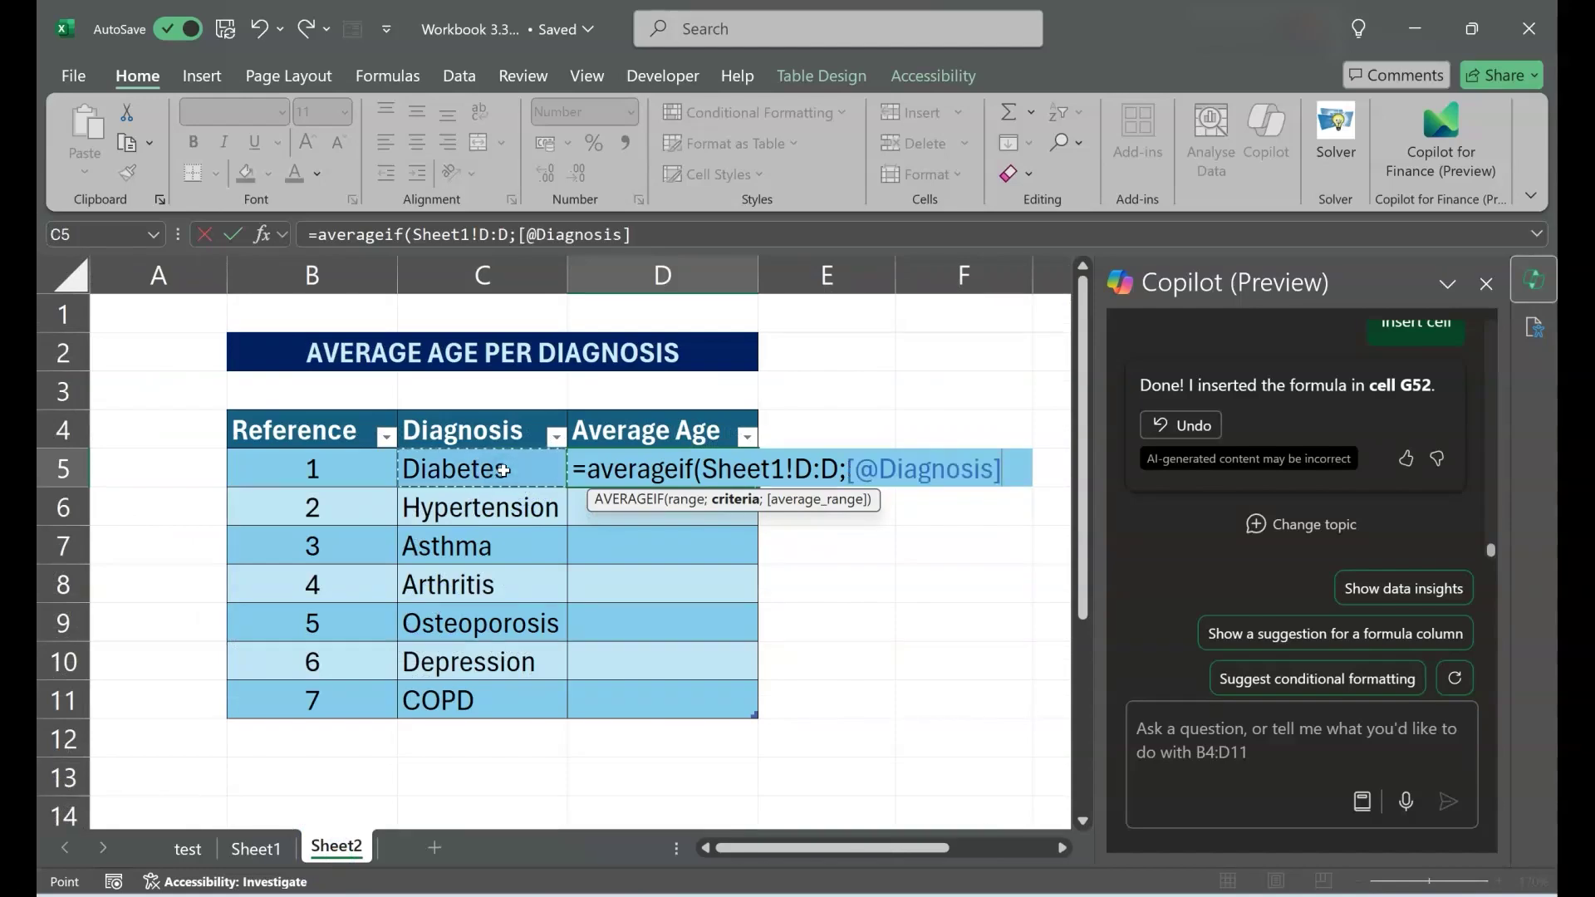
pyautogui.write(';')
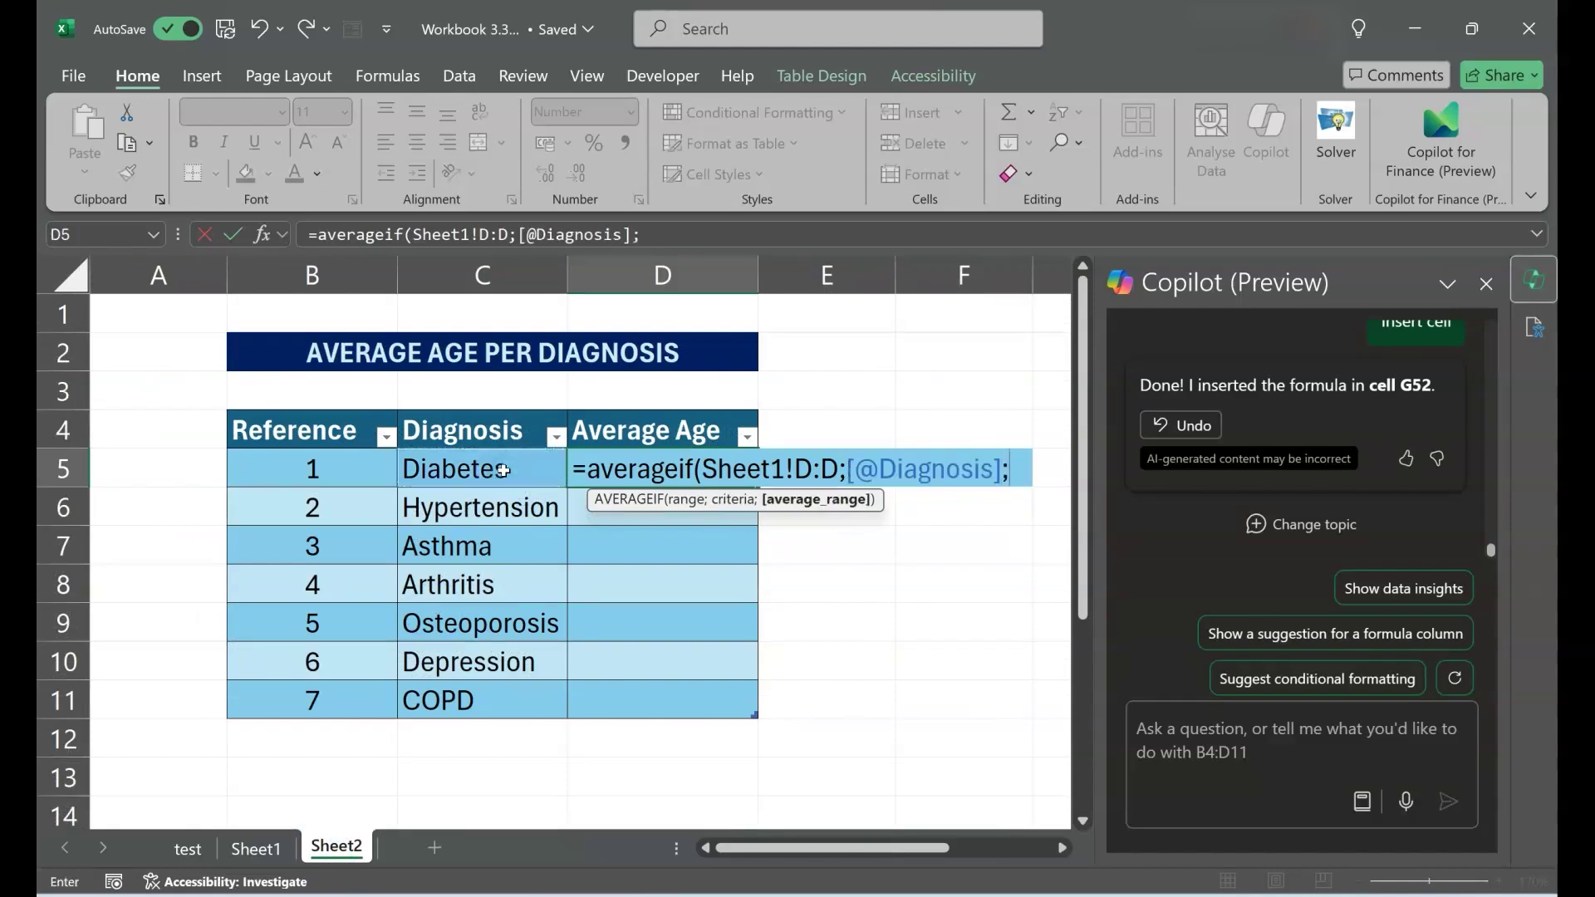
pyautogui.click(281, 848)
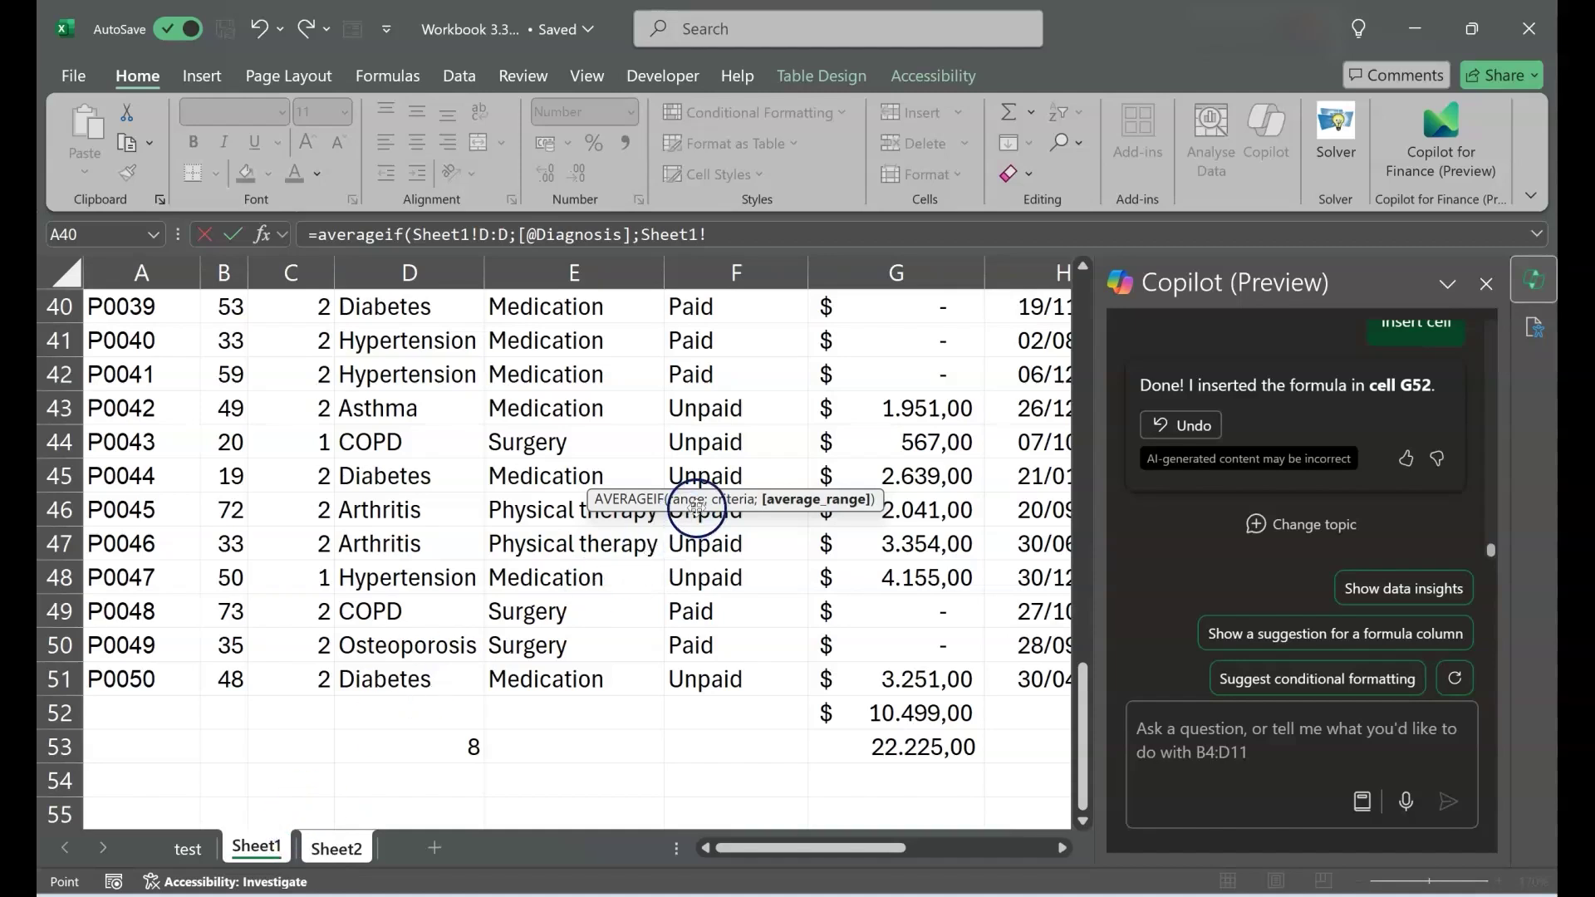
pyautogui.click(224, 276)
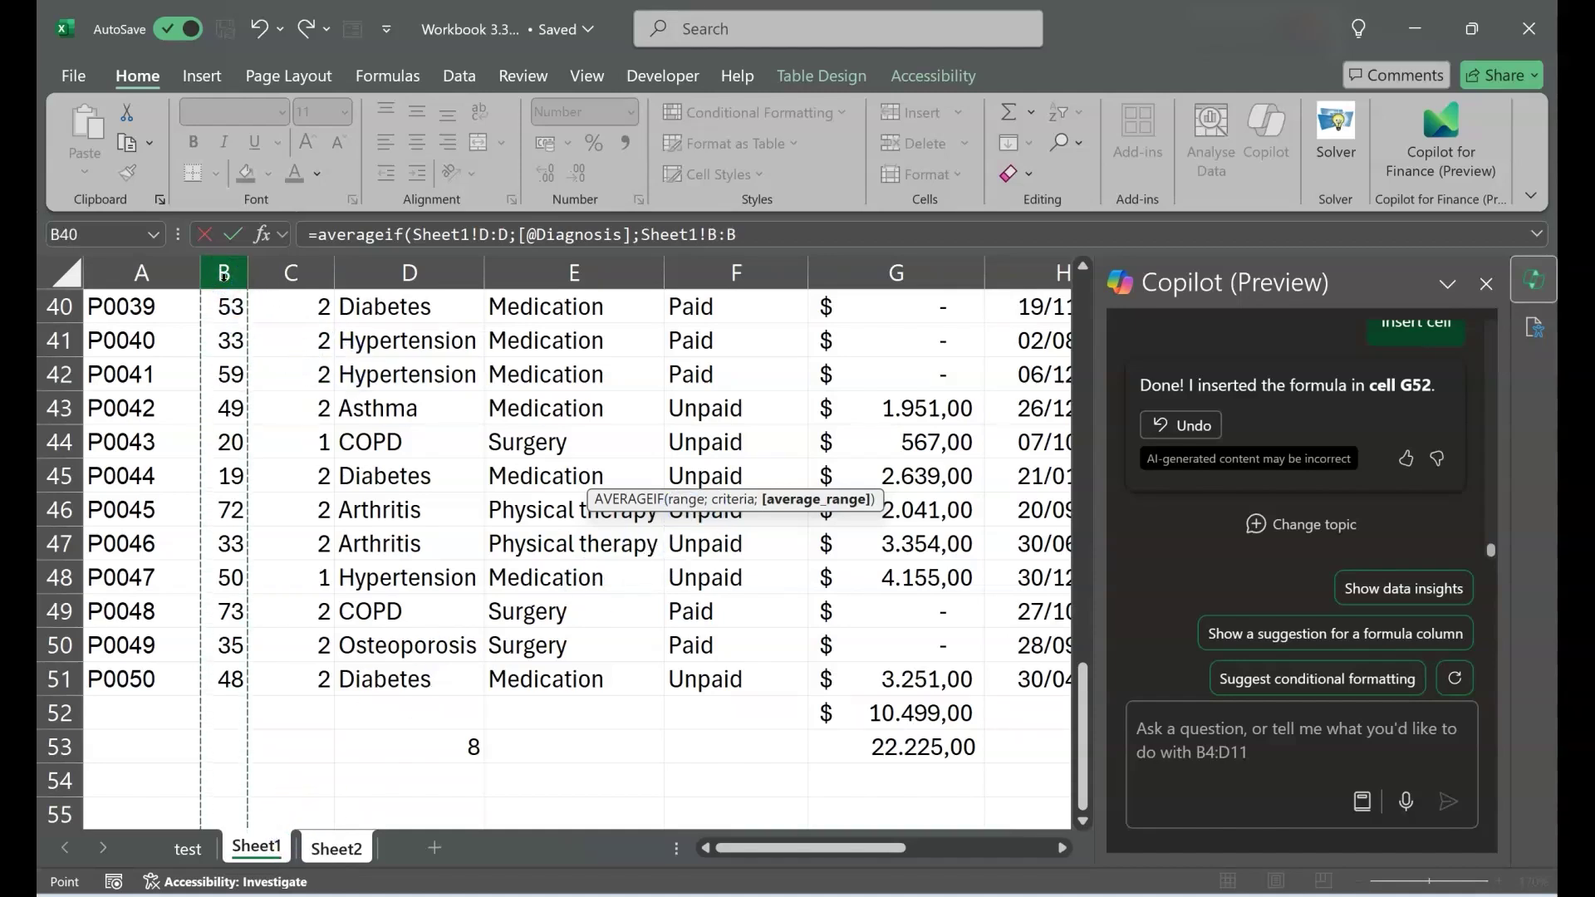
pyautogui.write(')')
pyautogui.press('Return')
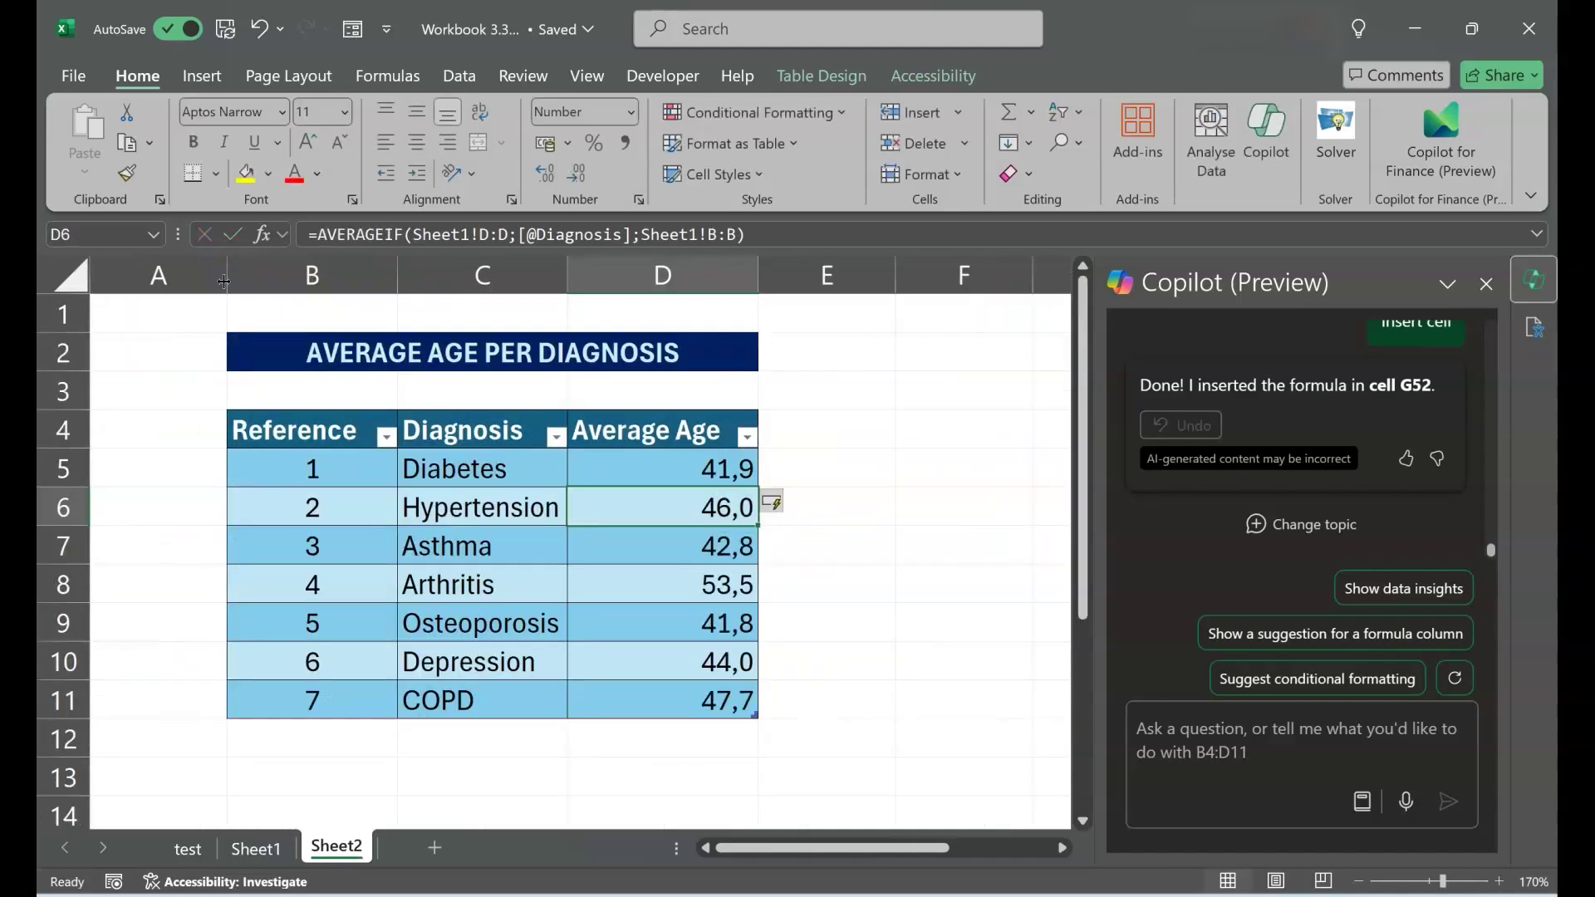
# Check the AVERAGEIF formula in the remaining Average Age cells down to the COPD row.
pyautogui.press('Down')
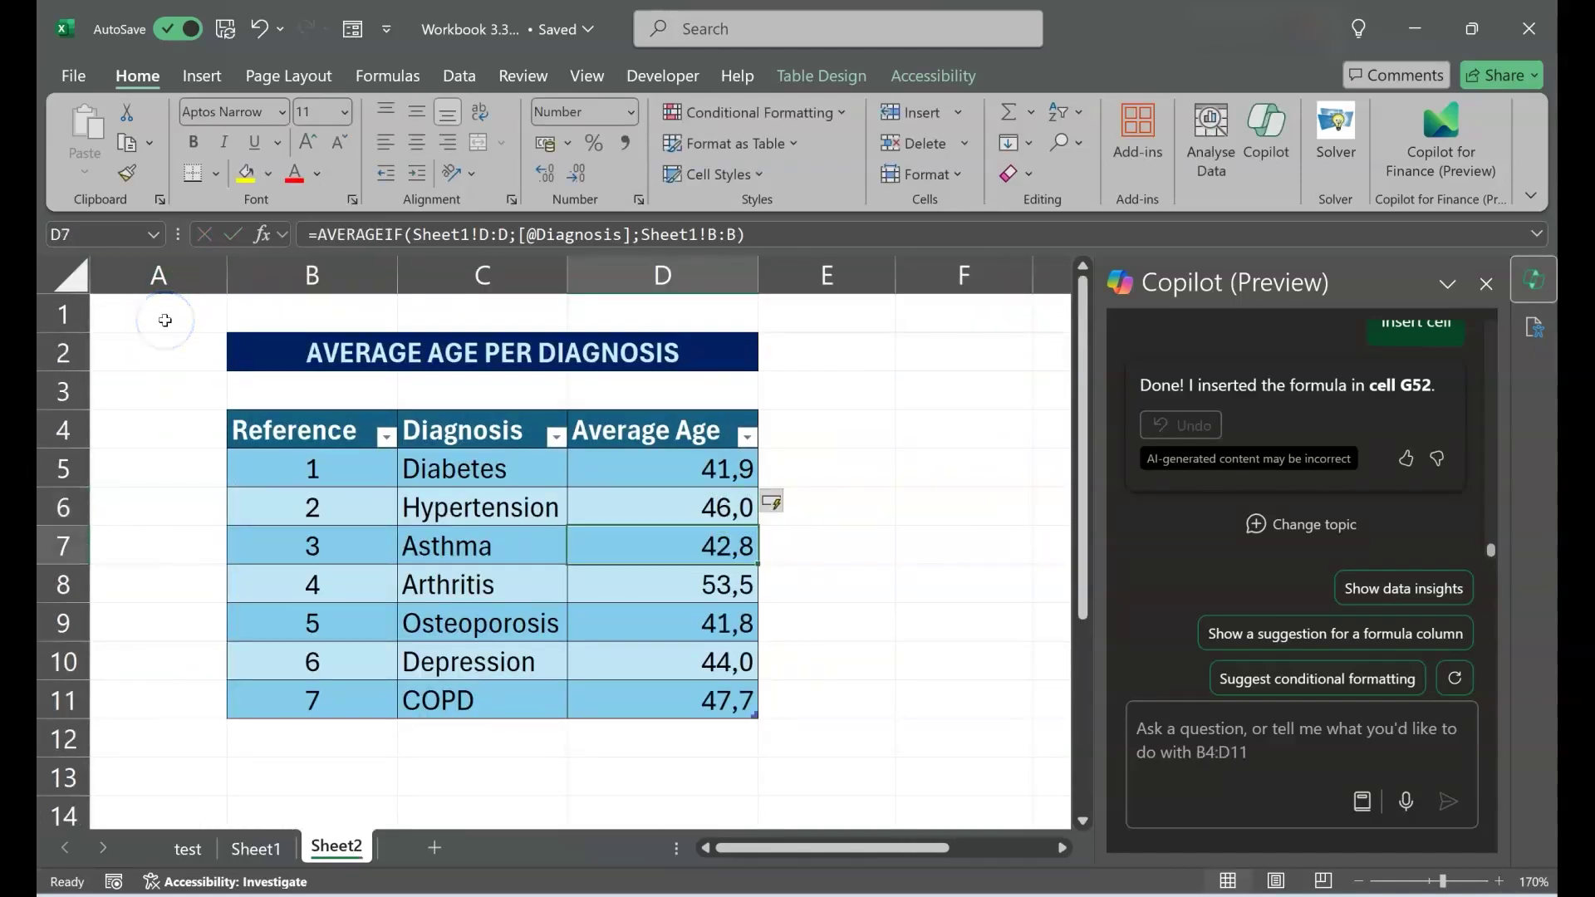
pyautogui.press('Down')
pyautogui.press('Down')
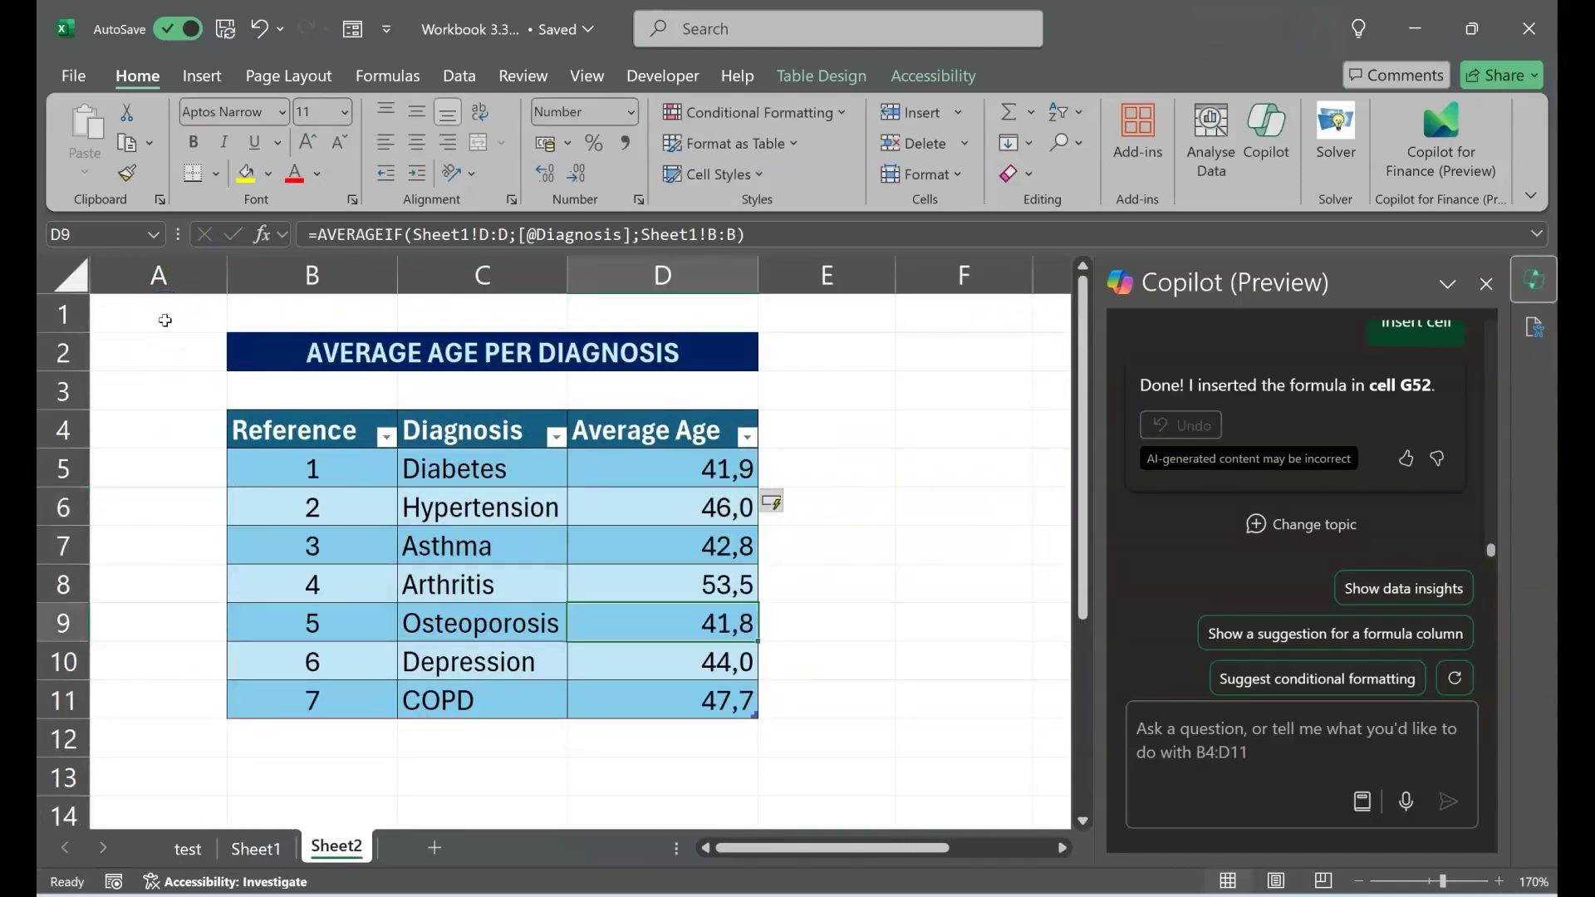
pyautogui.press('Down')
pyautogui.press('Down')
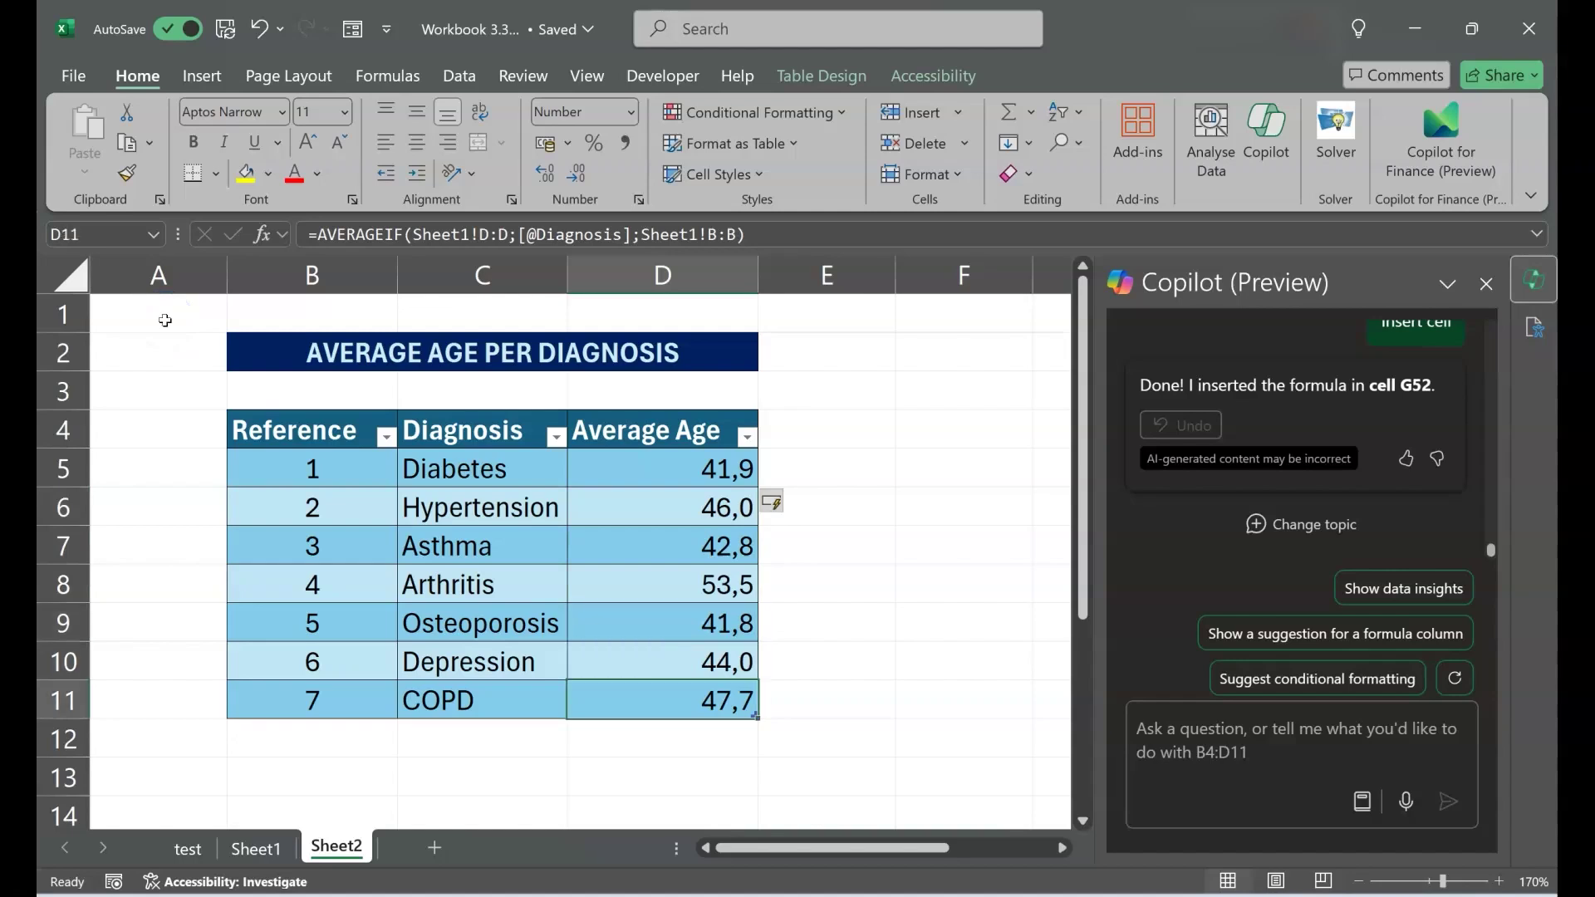